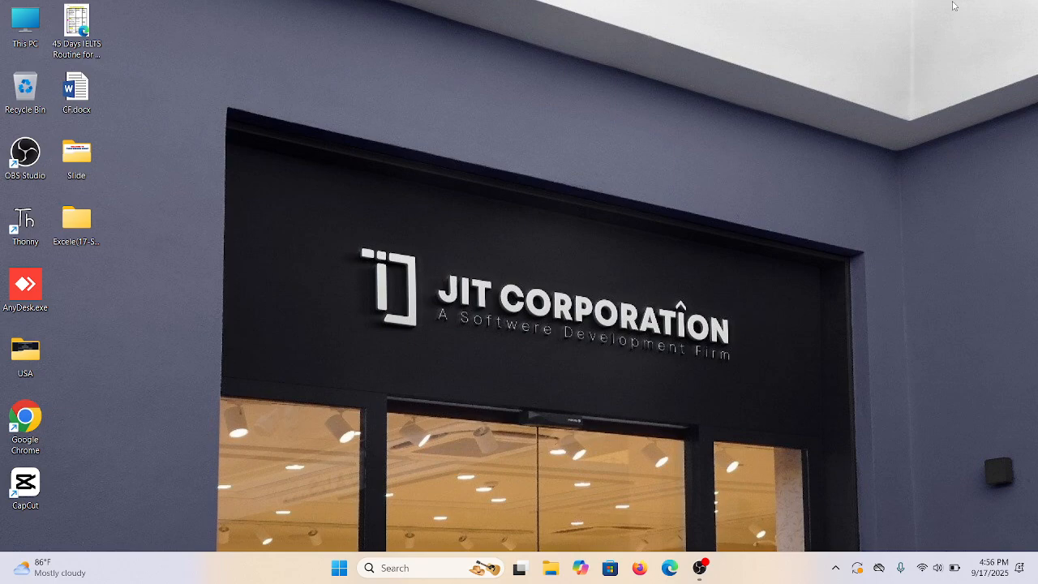
Open Excel 2013, dismiss the default-program prompts and create a blank workbook.
{"action": "key", "text": "super"}
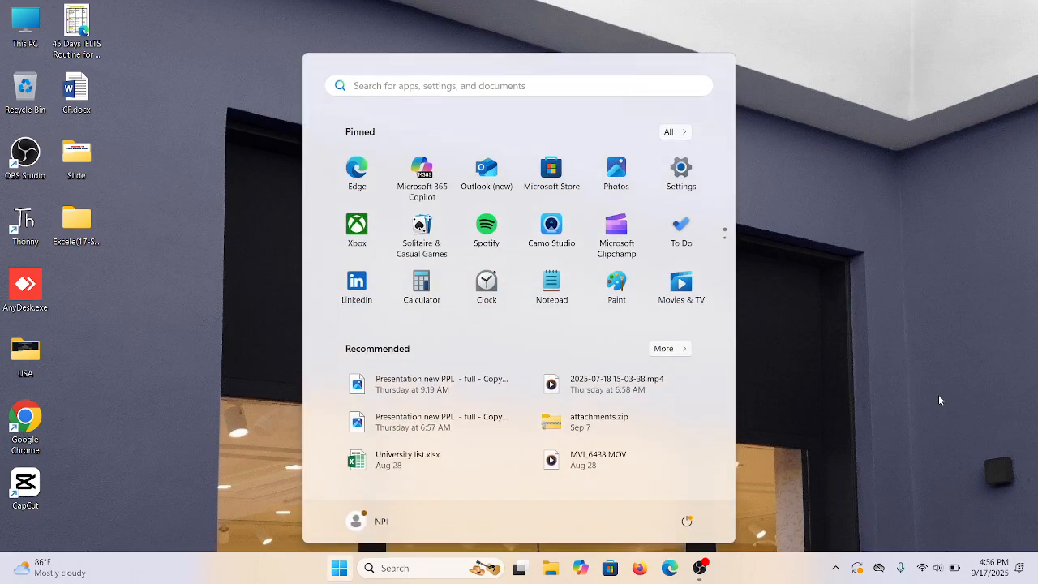
{"action": "type", "text": "excel"}
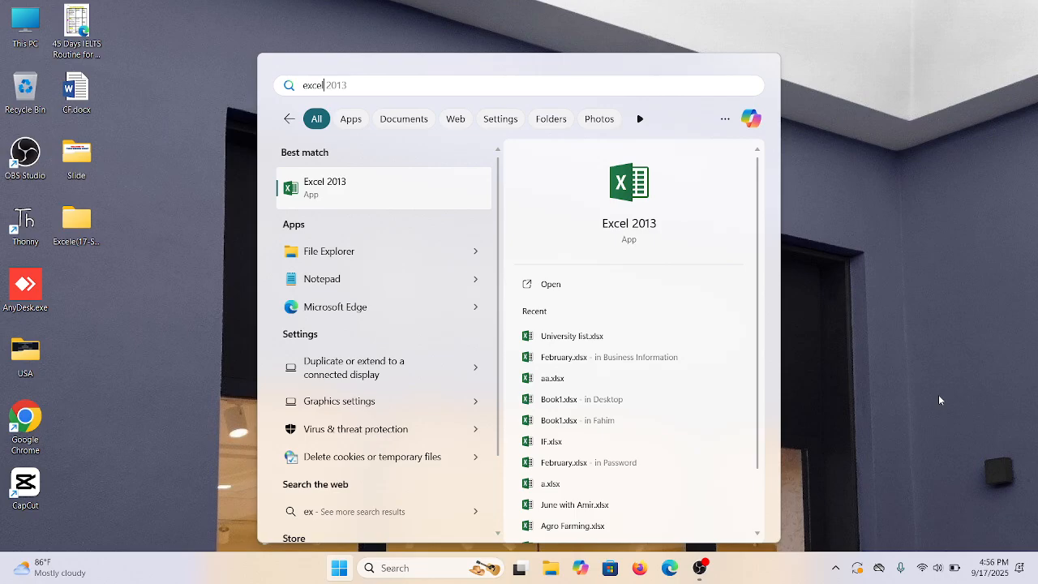
{"action": "key", "text": "Return"}
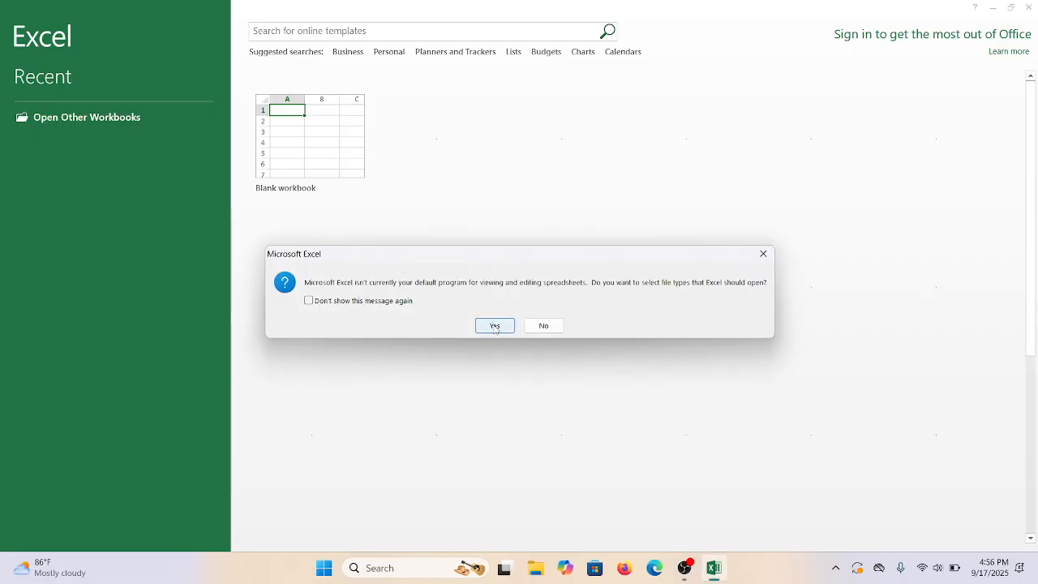
{"action": "key", "text": "Return"}
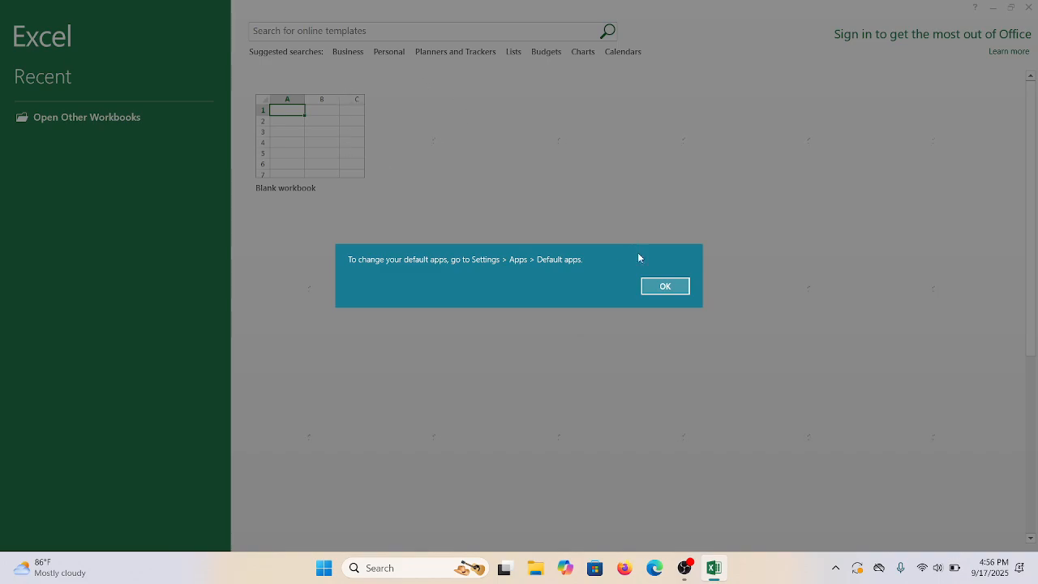
{"action": "left_click", "coordinate": [662, 290]}
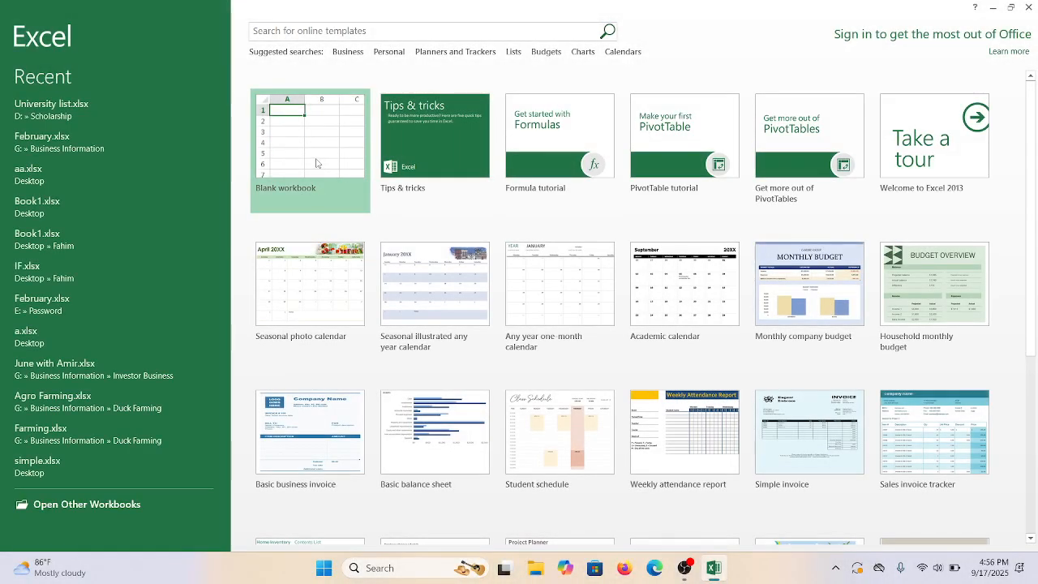
{"action": "left_click", "coordinate": [284, 150]}
Enlarge the worksheet view to 240% and select cell A1.
{"action": "scroll", "coordinate": [360, 283], "scroll_direction": "up", "scroll_amount": 2, "text": "ctrl"}
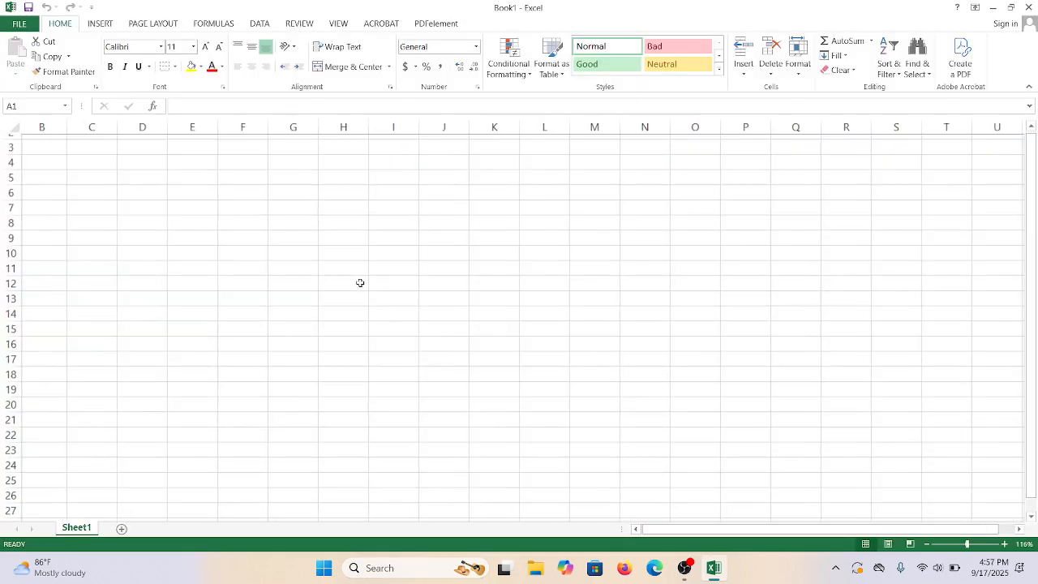
{"action": "scroll", "coordinate": [360, 282], "scroll_direction": "up", "scroll_amount": 7, "text": "ctrl"}
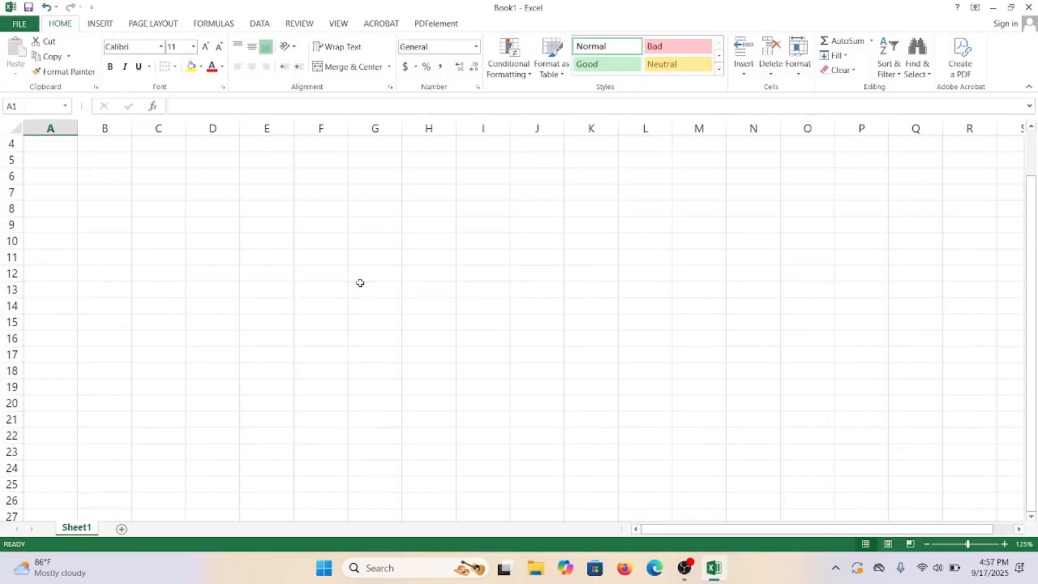
{"action": "scroll", "coordinate": [360, 282], "scroll_direction": "left", "scroll_amount": 3}
{"action": "left_click", "coordinate": [141, 160]}
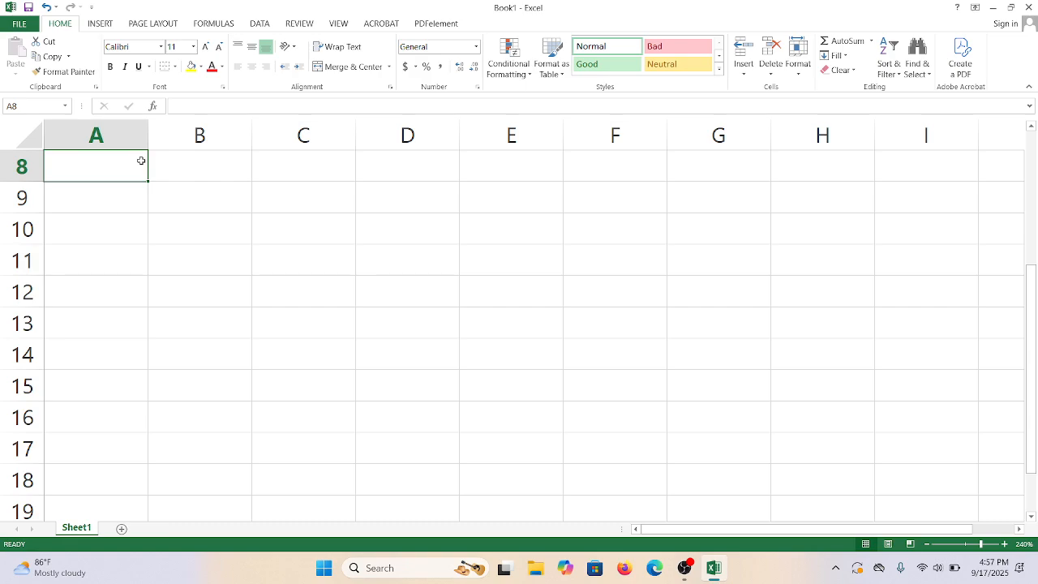
{"action": "scroll", "coordinate": [141, 161], "scroll_direction": "up", "scroll_amount": 3}
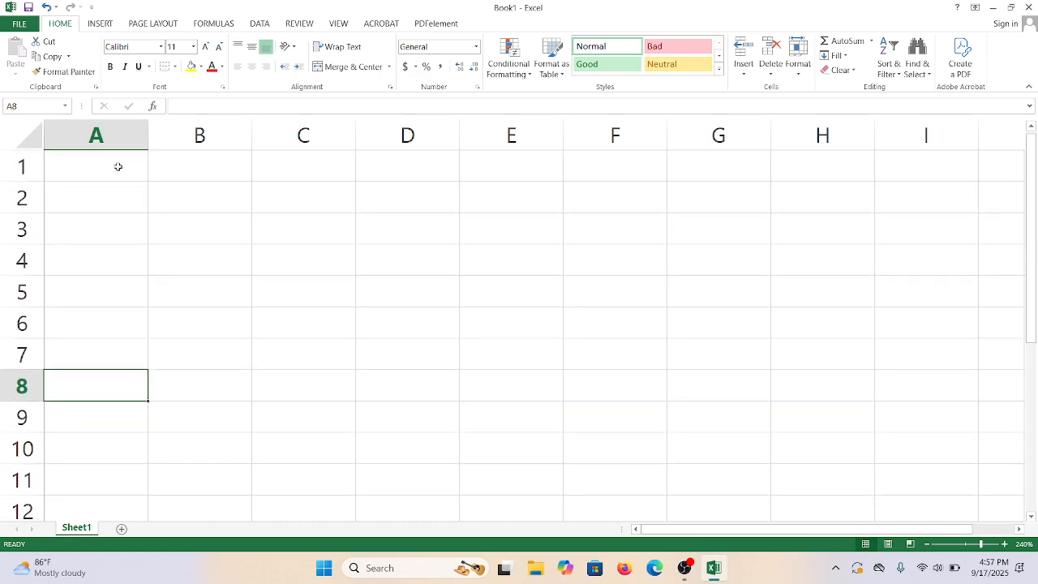
{"action": "left_click", "coordinate": [98, 160]}
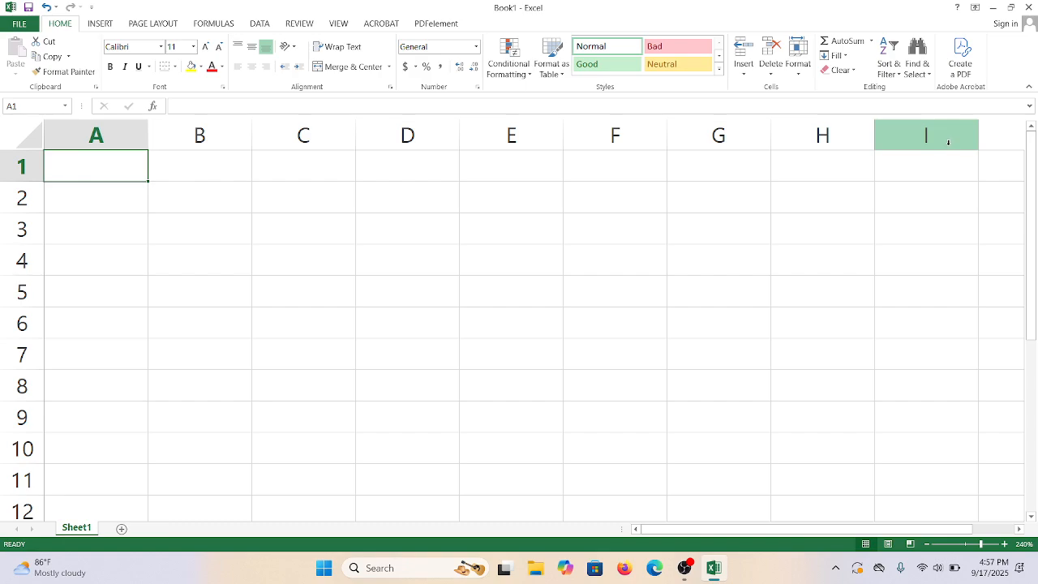
Examine the sheet's columns and rows by selecting columns A, B and C, and row 1 in turn.
{"action": "left_click", "coordinate": [128, 132]}
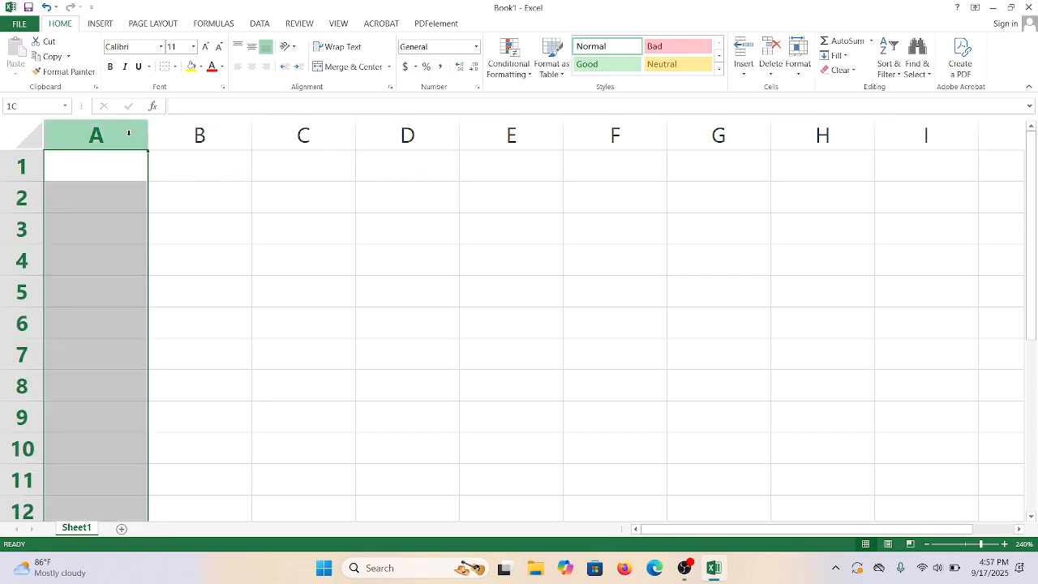
{"action": "scroll", "coordinate": [129, 246], "scroll_direction": "down", "scroll_amount": 8}
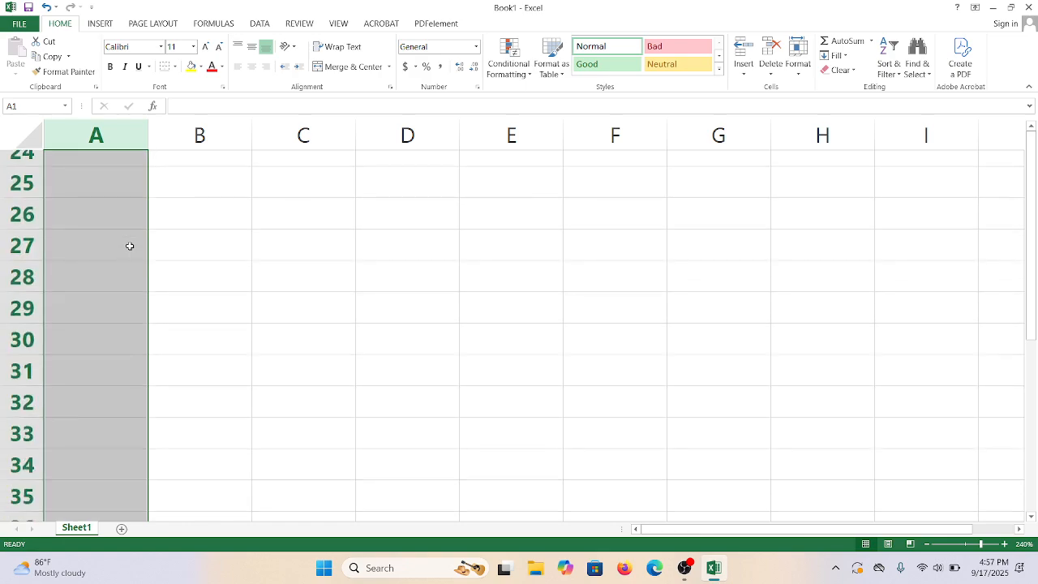
{"action": "scroll", "coordinate": [129, 245], "scroll_direction": "down", "scroll_amount": 20}
{"action": "scroll", "coordinate": [130, 246], "scroll_direction": "up", "scroll_amount": 20}
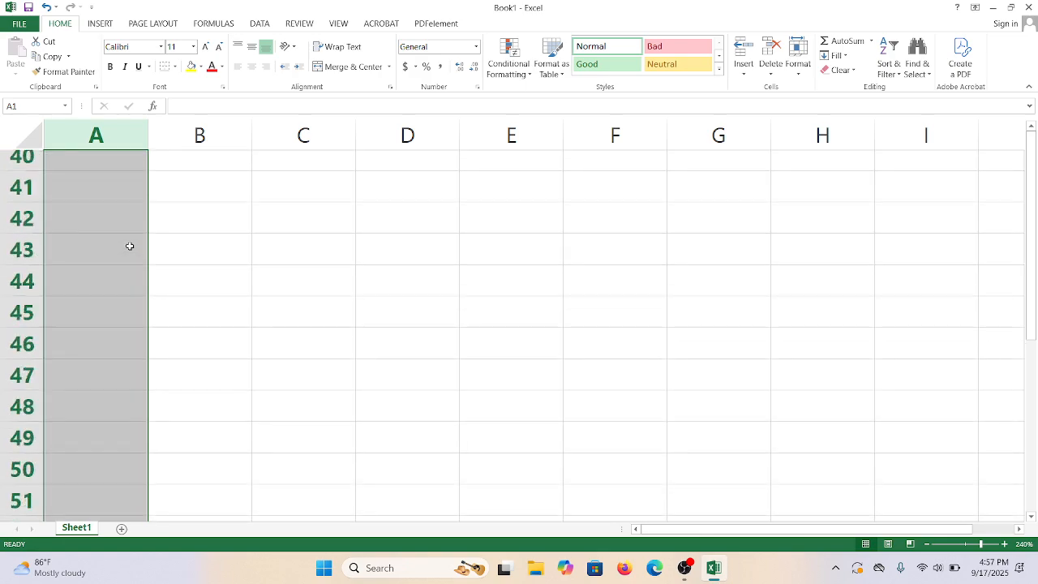
{"action": "scroll", "coordinate": [130, 246], "scroll_direction": "up", "scroll_amount": 13}
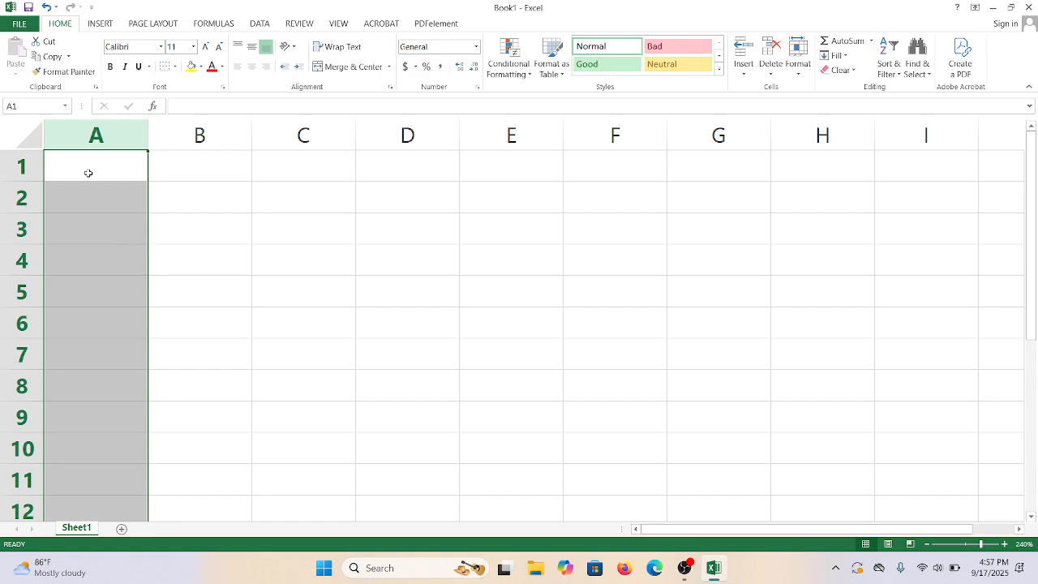
{"action": "left_click", "coordinate": [236, 134]}
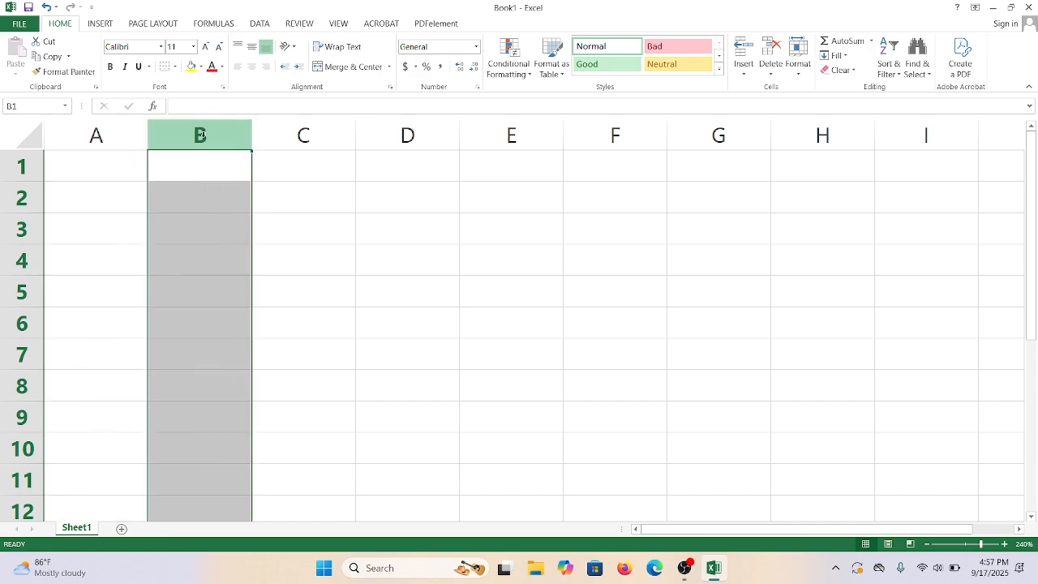
{"action": "left_click", "coordinate": [286, 133]}
{"action": "left_click", "coordinate": [4, 166]}
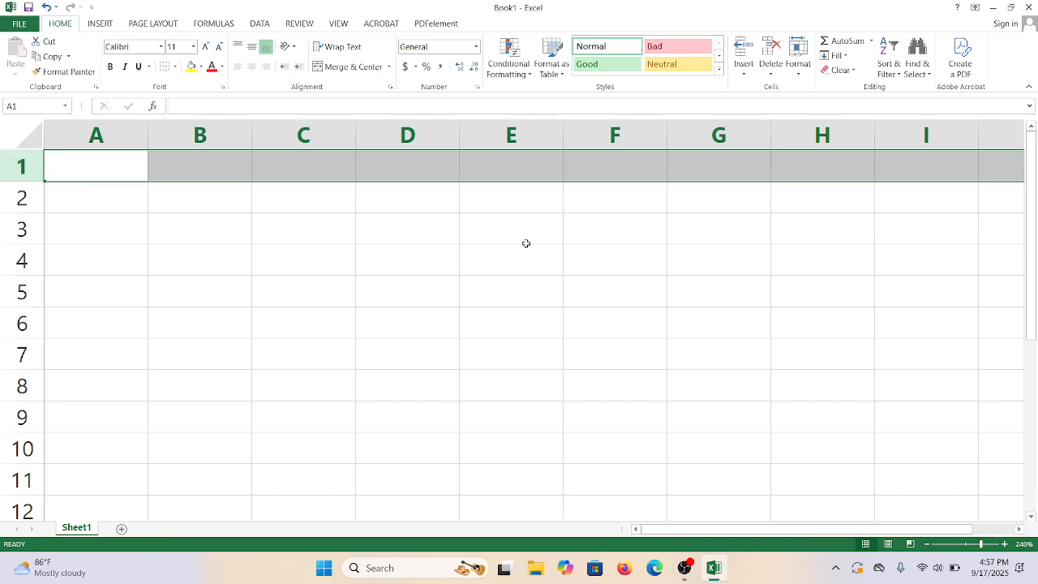
Select cell C3 and highlight its cell reference in the Name Box.
{"action": "left_click", "coordinate": [300, 215]}
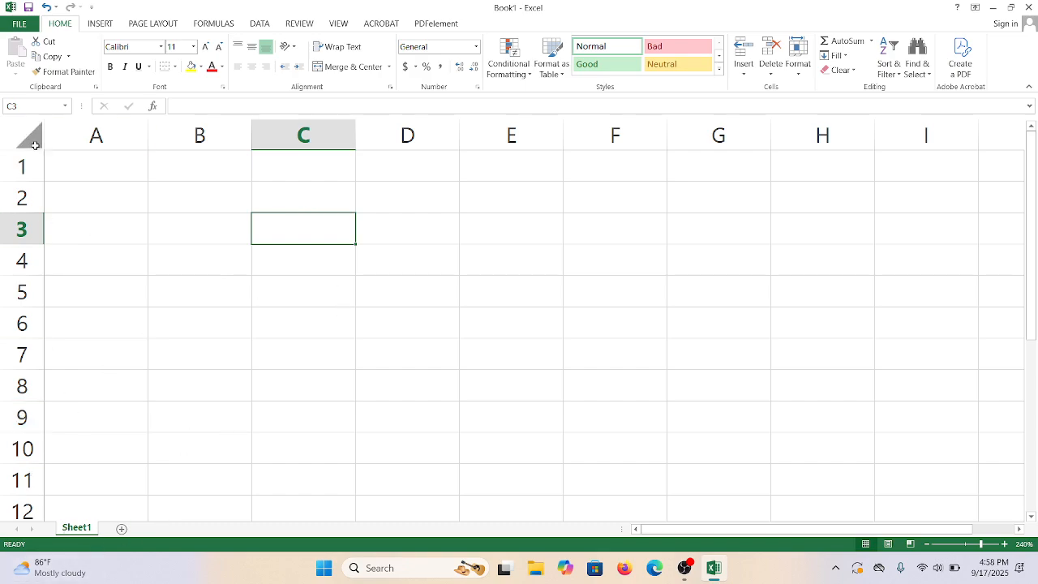
{"action": "left_click", "coordinate": [40, 110]}
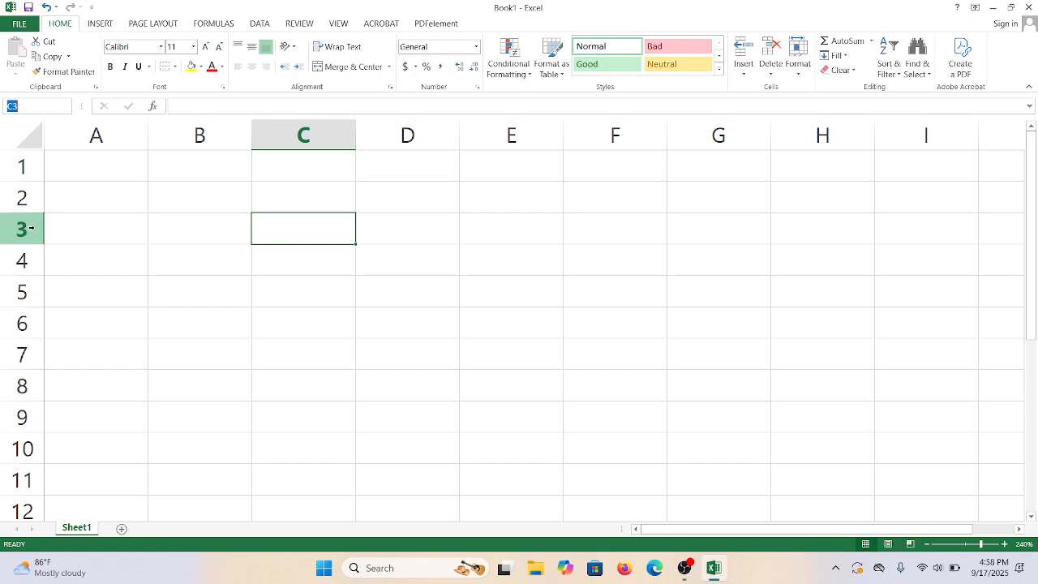
{"action": "left_click", "coordinate": [31, 107]}
{"action": "left_click_drag", "start_coordinate": [31, 107], "coordinate": [3, 108]}
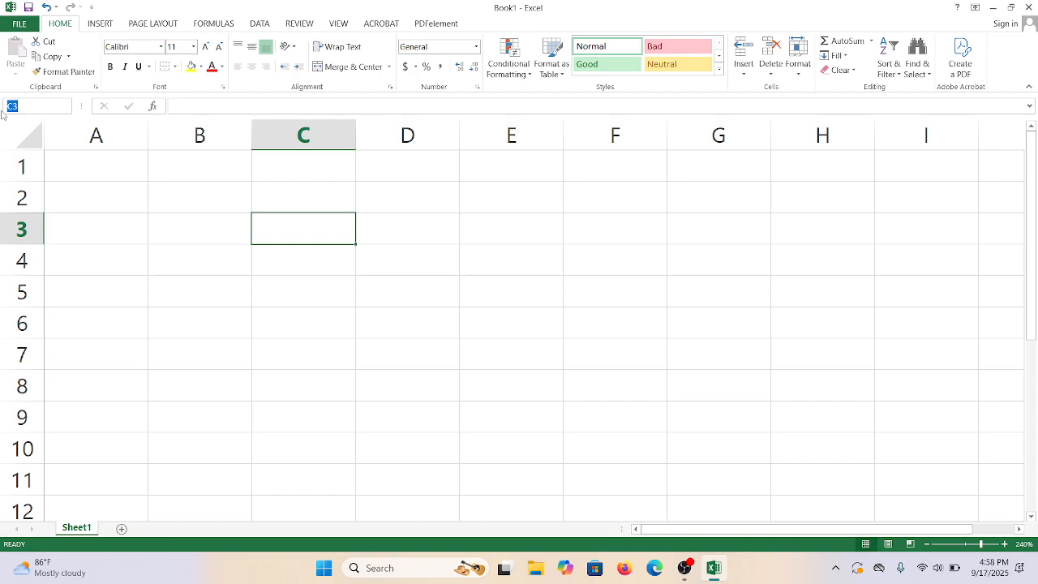
Select cells E6, C2, F3 and C1 one after another to examine individual cell addresses.
{"action": "left_click", "coordinate": [551, 309]}
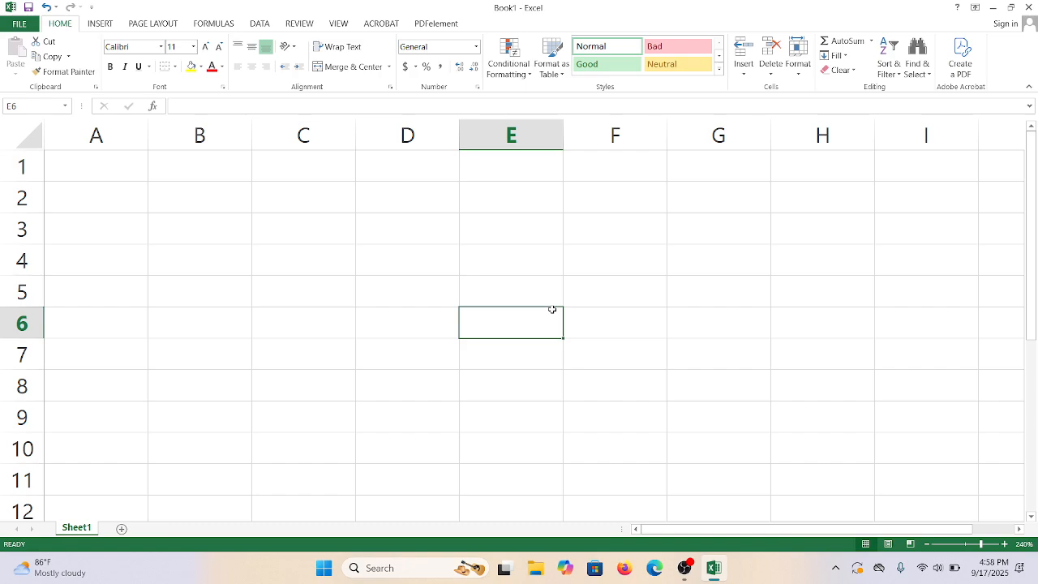
{"action": "left_click", "coordinate": [350, 206]}
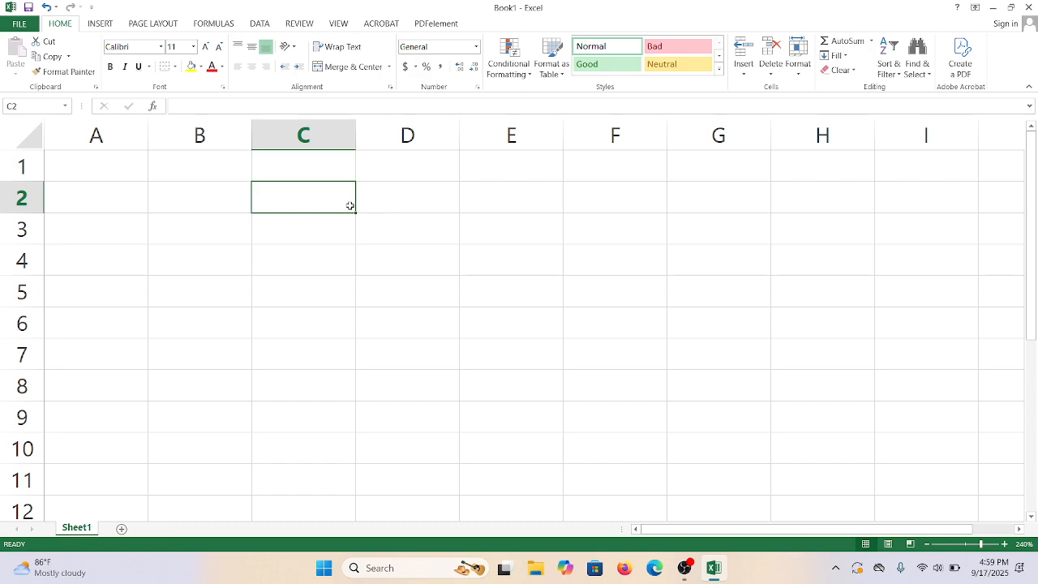
{"action": "left_click", "coordinate": [571, 216]}
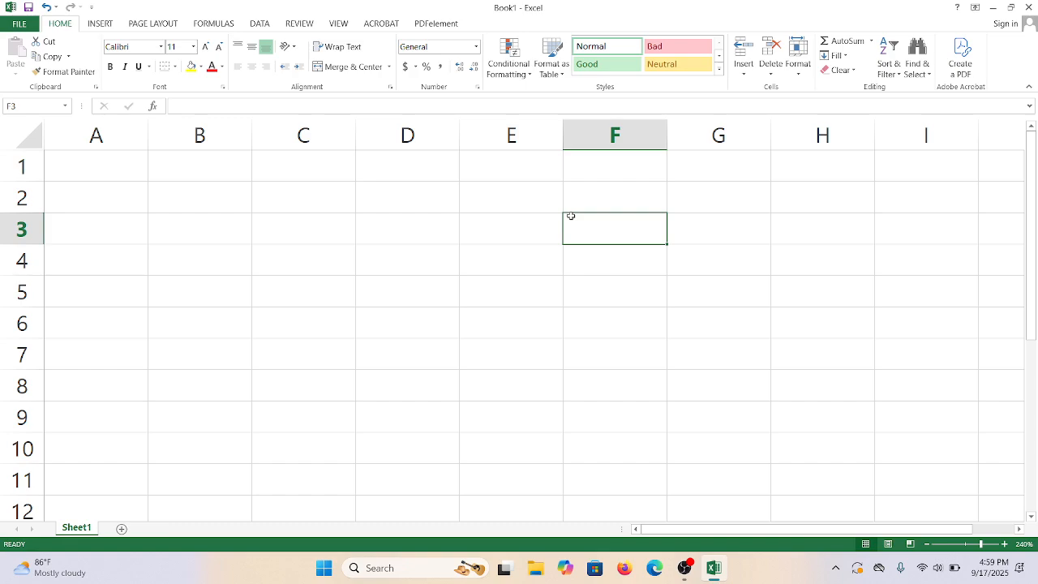
{"action": "left_click", "coordinate": [298, 173]}
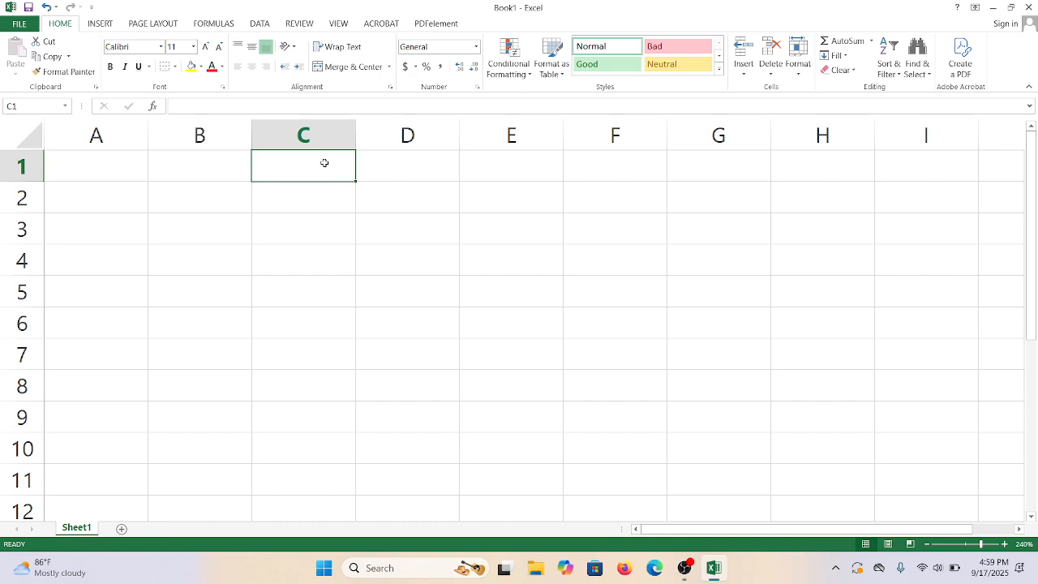
Enter the column headers Name in cell A1 and Number in cell B1.
{"action": "left_click", "coordinate": [141, 158]}
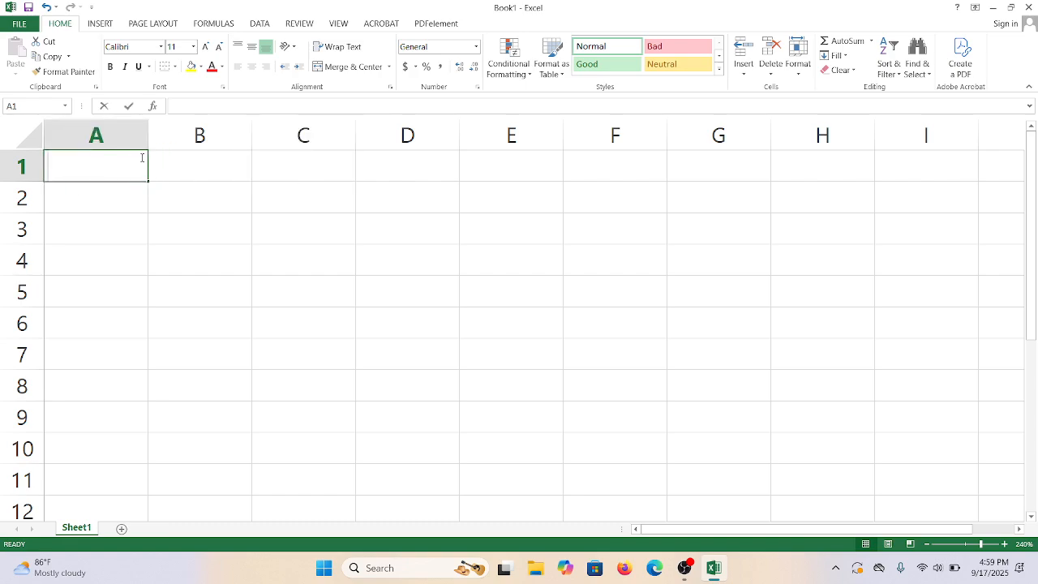
{"action": "type", "text": "Name"}
{"action": "key", "text": "Tab"}
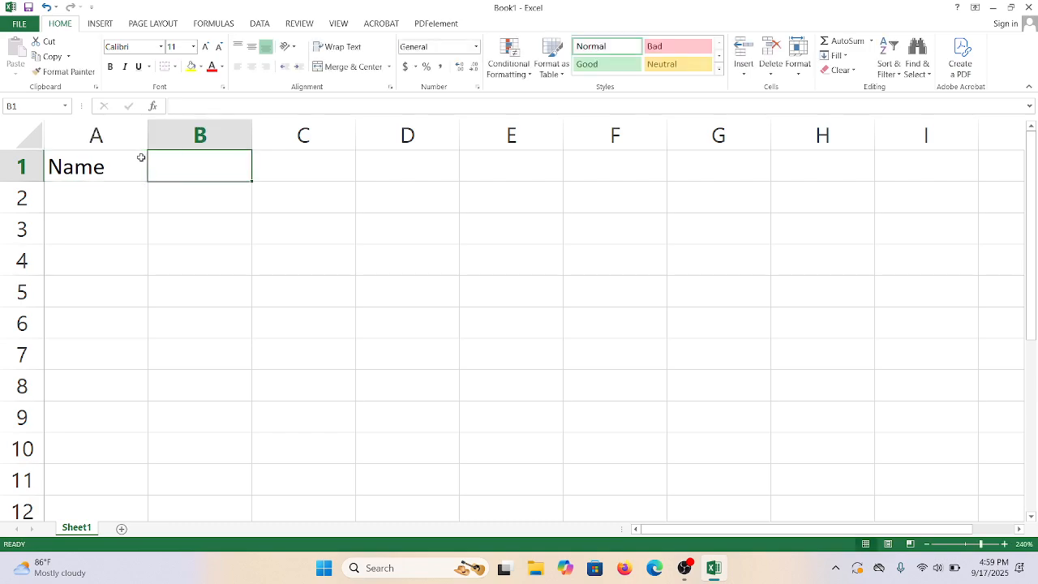
{"action": "type", "text": "Number"}
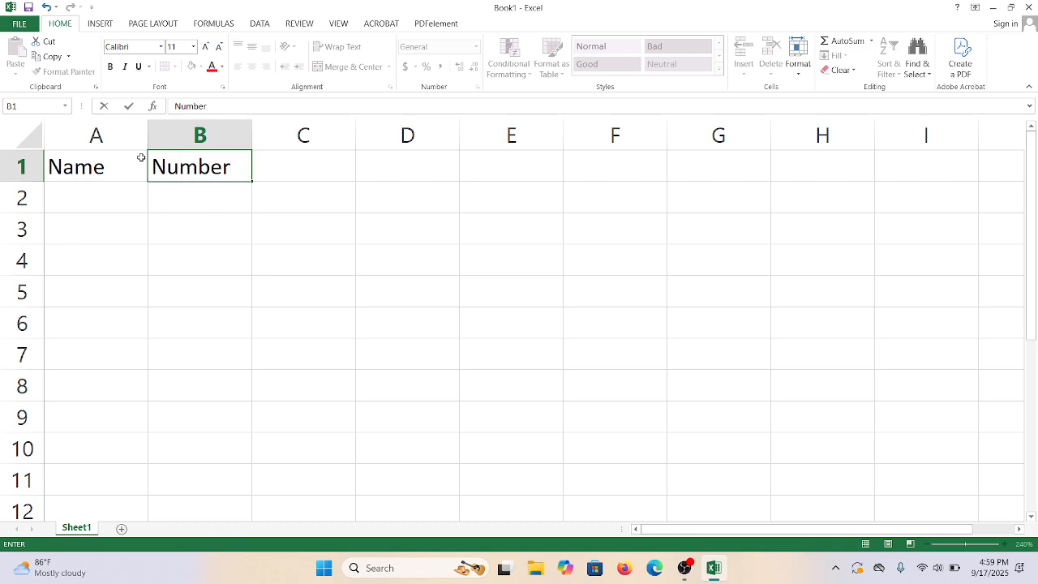
{"action": "key", "text": "Return"}
Enter the first two people's first names under the Name header in cells A2 and A3.
{"action": "key", "text": "Left"}
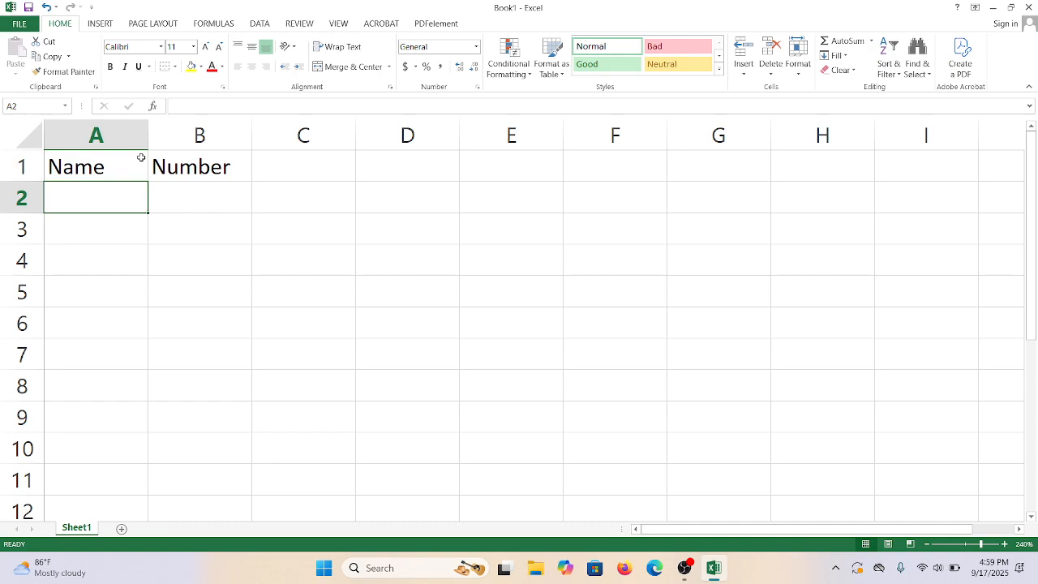
{"action": "type", "text": "Jomo"}
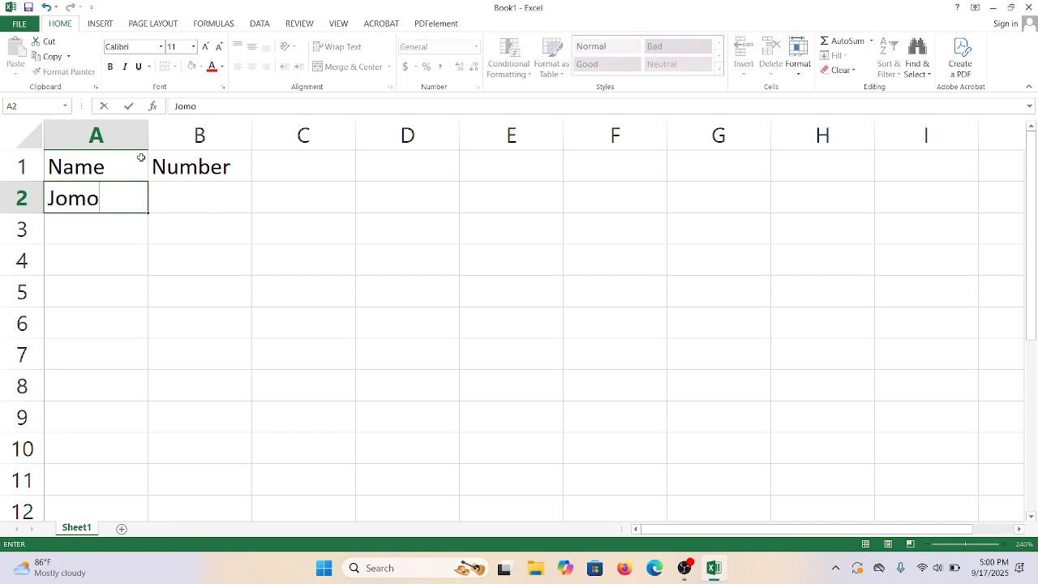
{"action": "key", "text": "Return"}
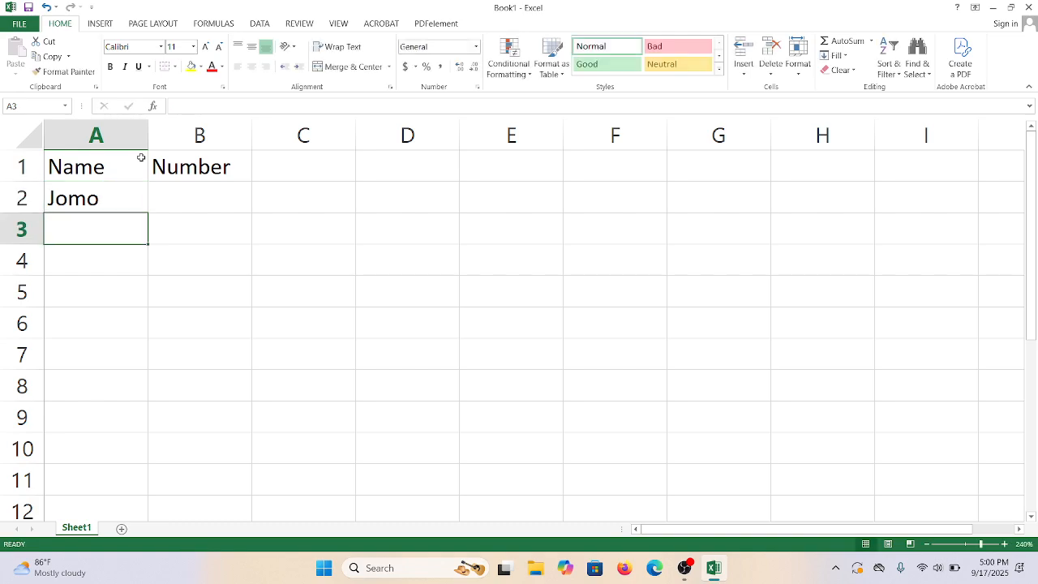
{"action": "type", "text": "Sbit"}
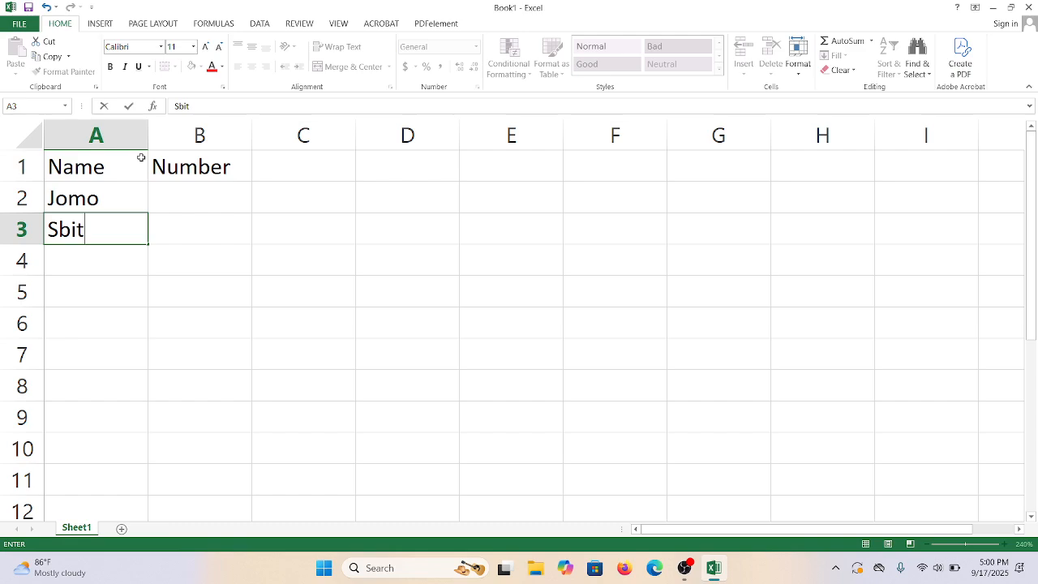
{"action": "key", "text": "BackSpace"}
{"action": "key", "text": "BackSpace"}
{"action": "key", "text": "BackSpace"}
{"action": "type", "text": "ami"}
{"action": "key", "text": "Return"}
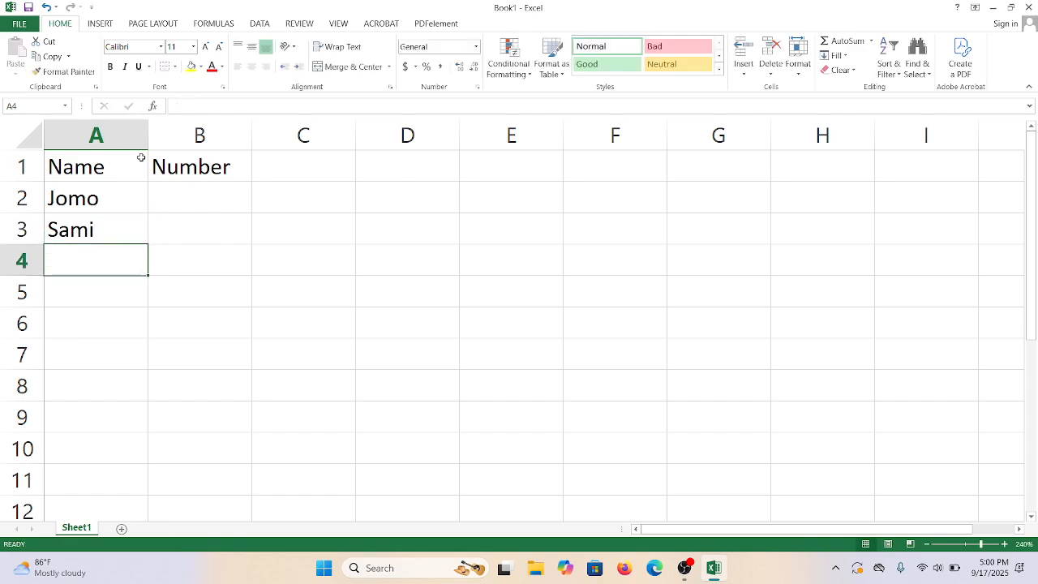
Add two more people's first names to the Name column in cells A4 and A5.
{"action": "type", "text": "jahid"}
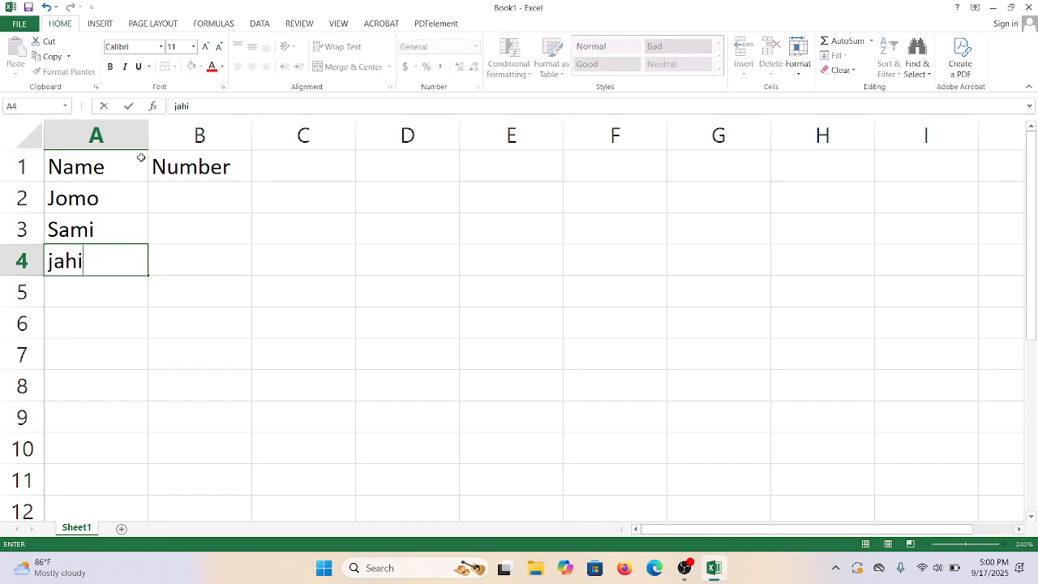
{"action": "key", "text": "Return"}
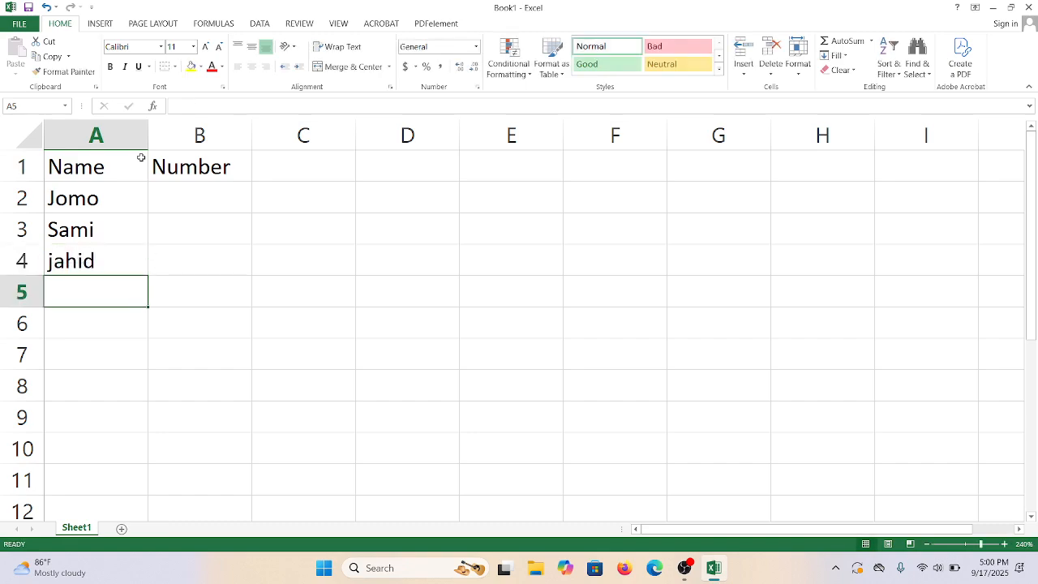
{"action": "type", "text": "Roudr"}
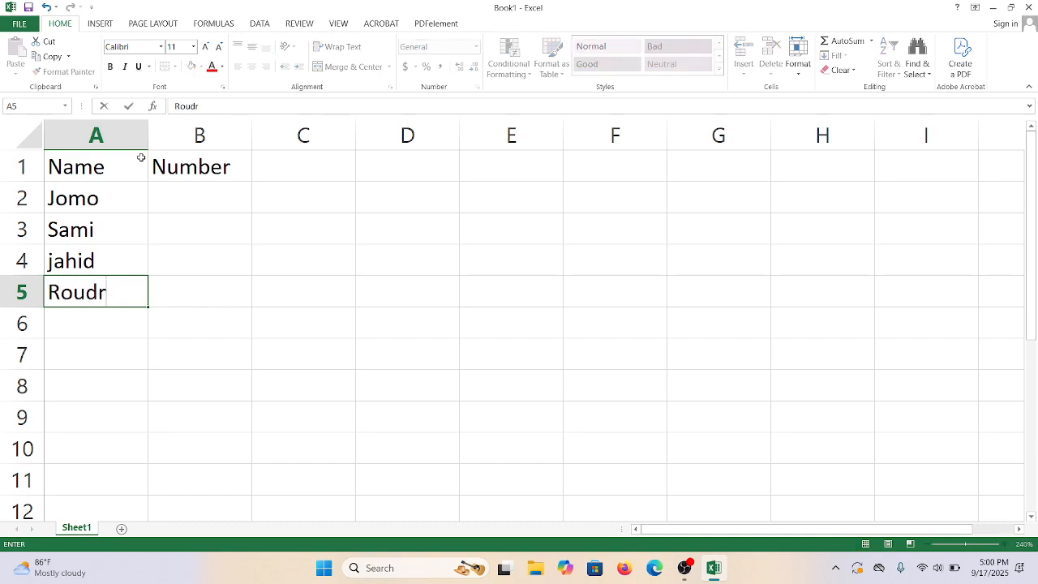
{"action": "type", "text": "o"}
{"action": "key", "text": "Return"}
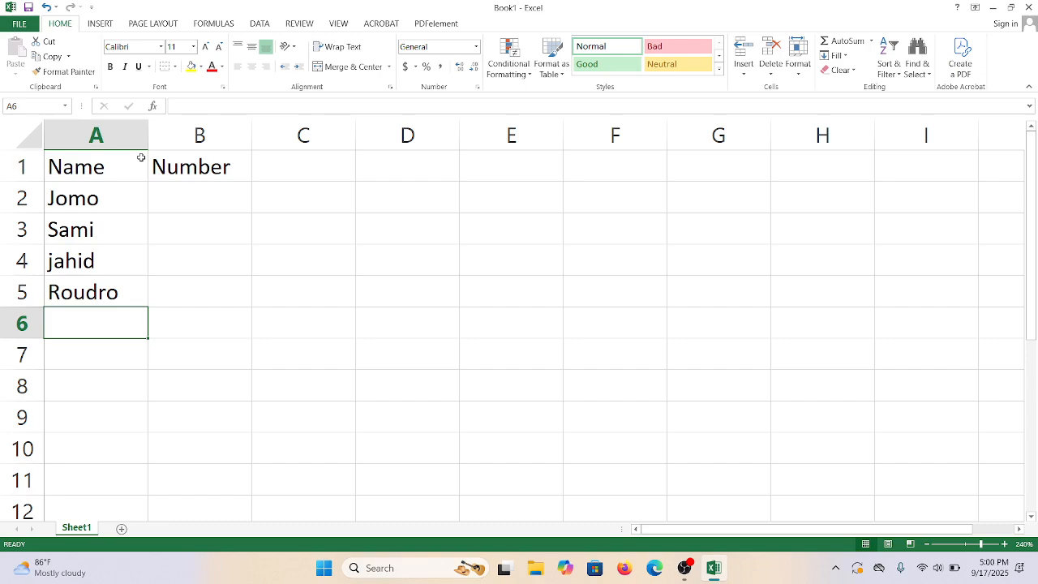
Enter the fifth person's first name in cell A6, and the numbers 60 in B2 and 20 in B3.
{"action": "type", "text": "Ahid"}
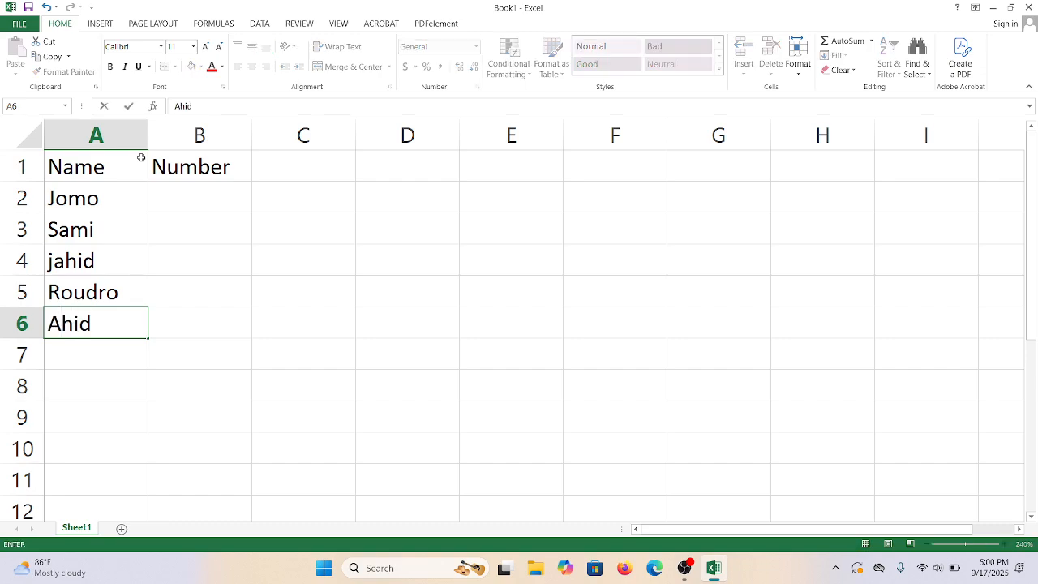
{"action": "left_click", "coordinate": [207, 187]}
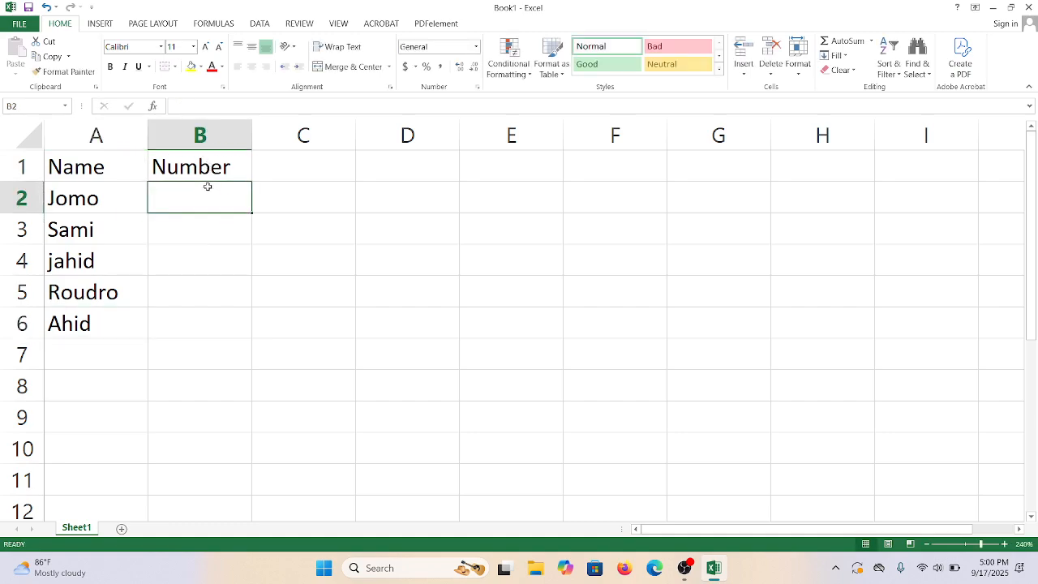
{"action": "type", "text": "60"}
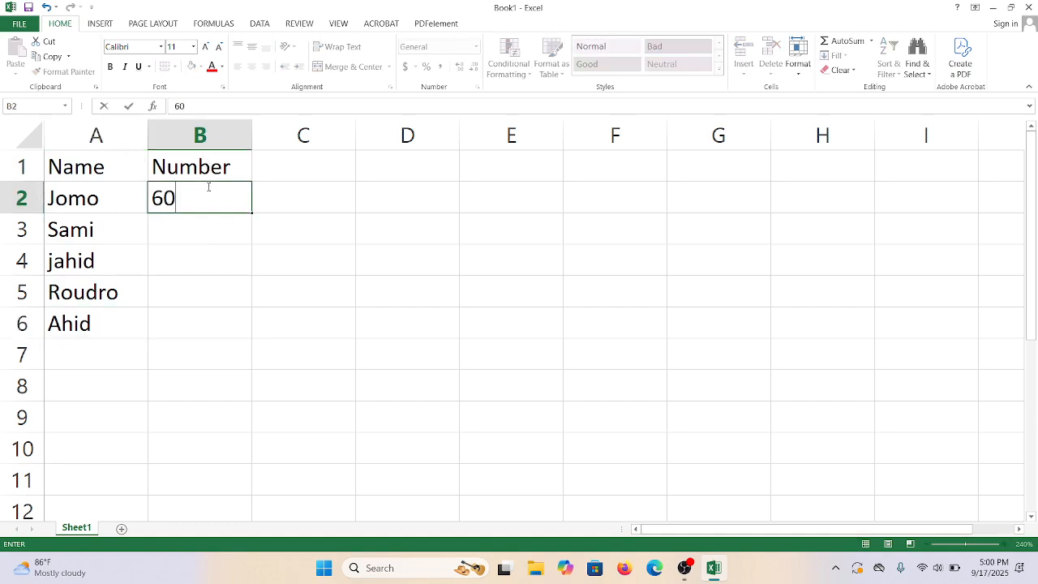
{"action": "key", "text": "Return"}
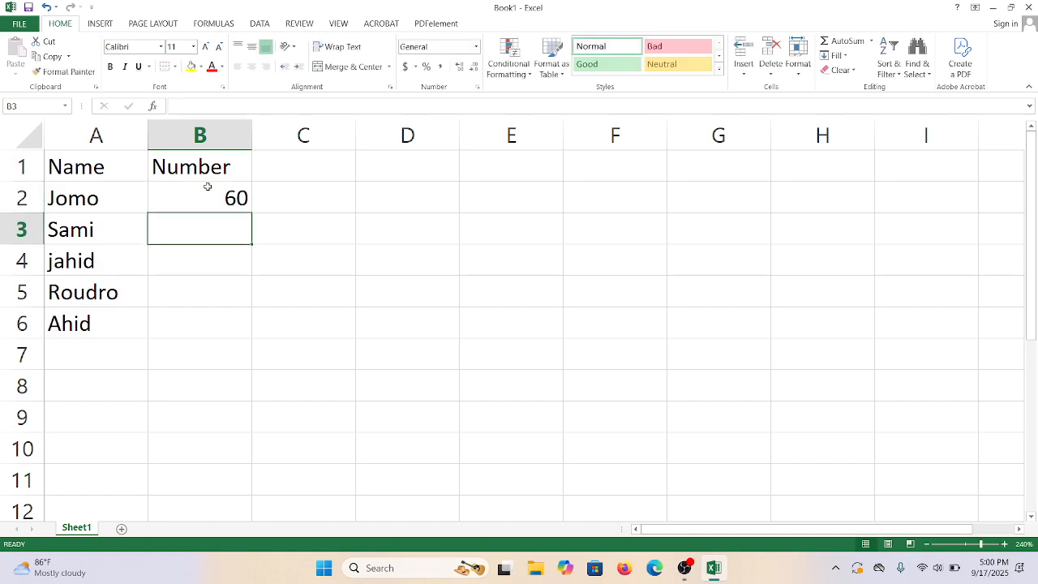
{"action": "type", "text": "20"}
{"action": "key", "text": "Return"}
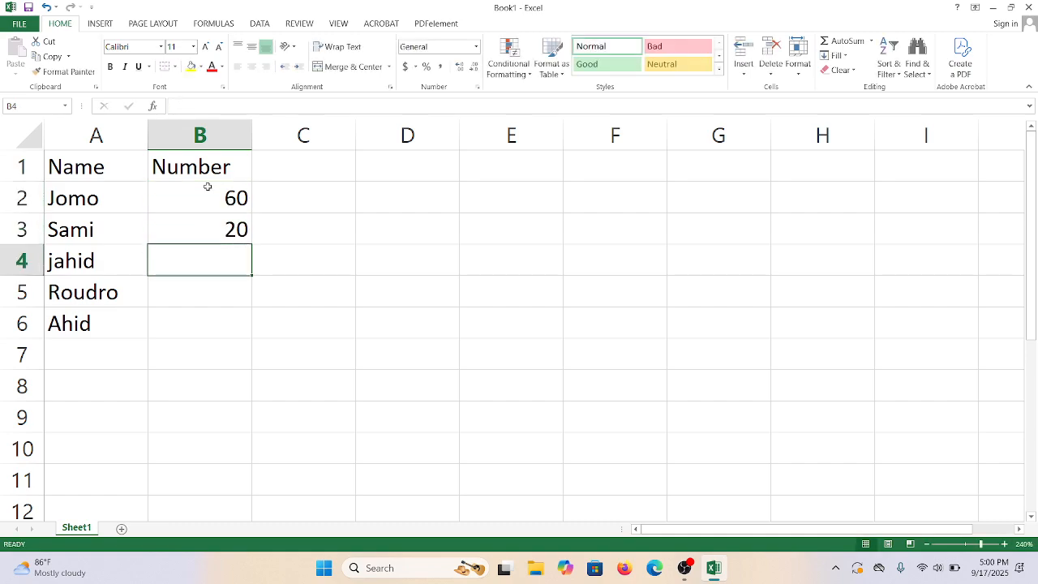
Complete the Number column with 90 in cell B4, 95 in B5 and 100 in B6.
{"action": "type", "text": "90"}
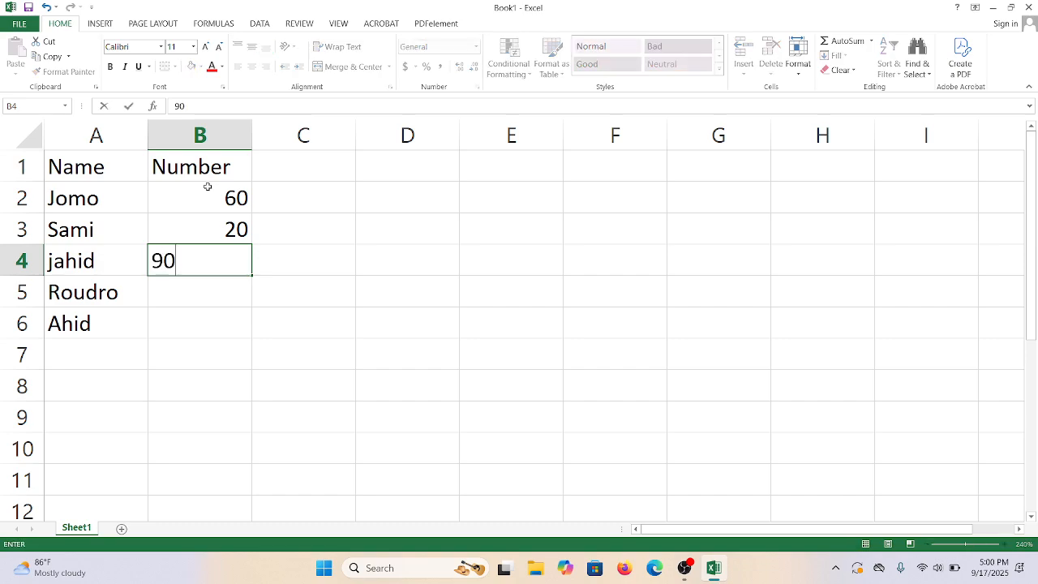
{"action": "key", "text": "Return"}
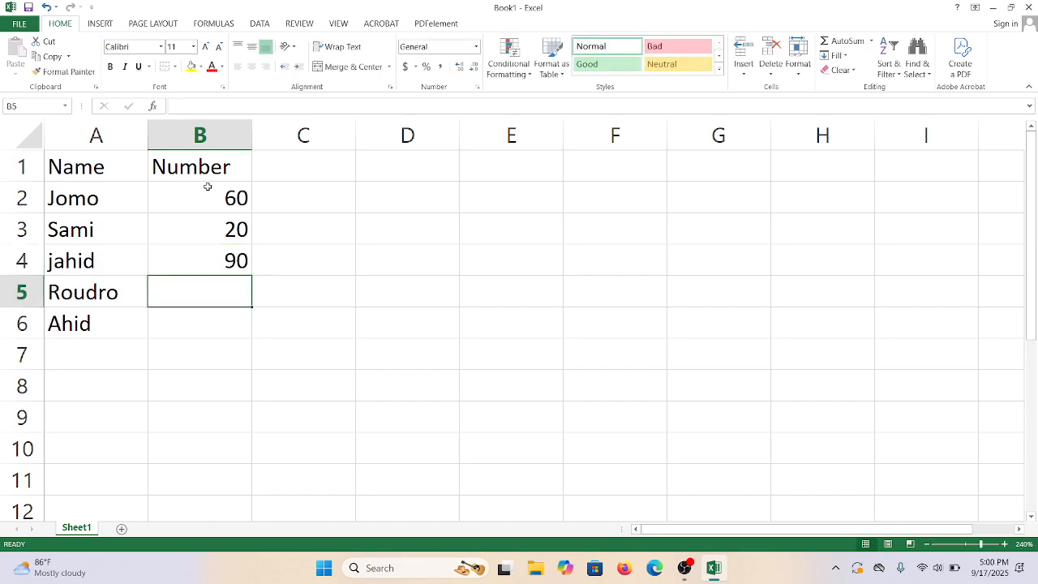
{"action": "type", "text": "95"}
{"action": "key", "text": "Return"}
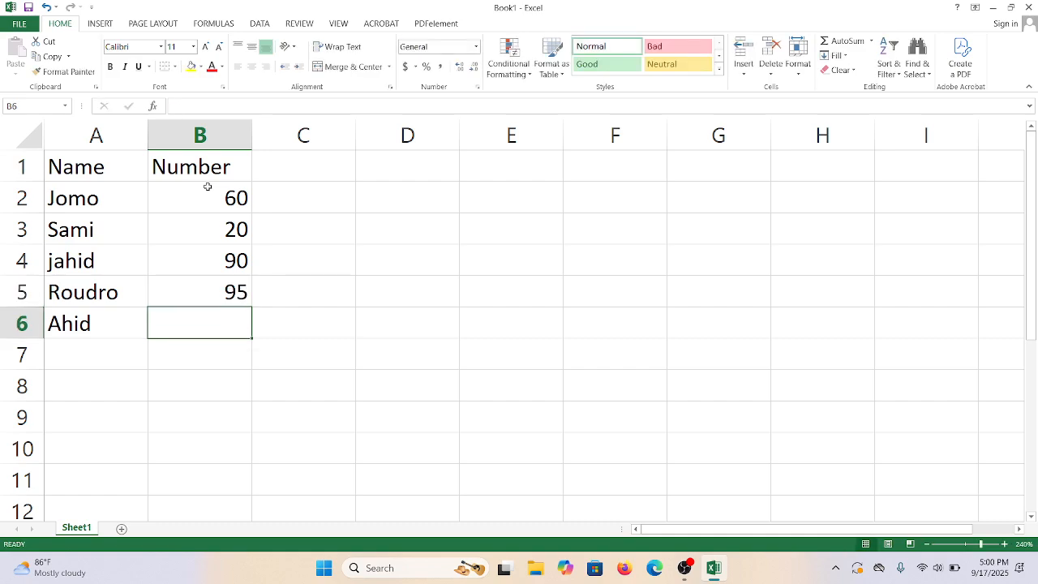
{"action": "type", "text": "100"}
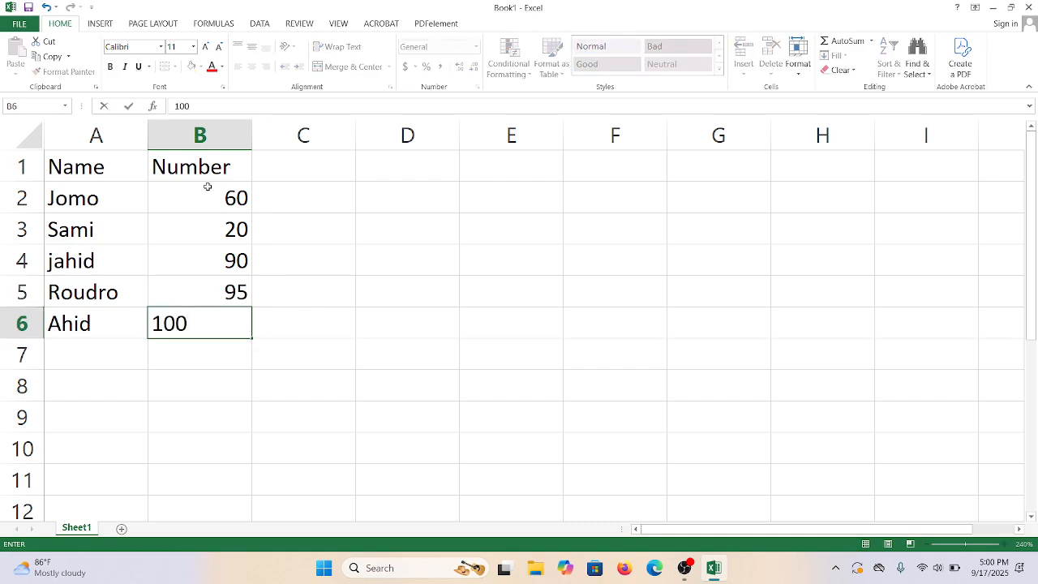
{"action": "key", "text": "Return"}
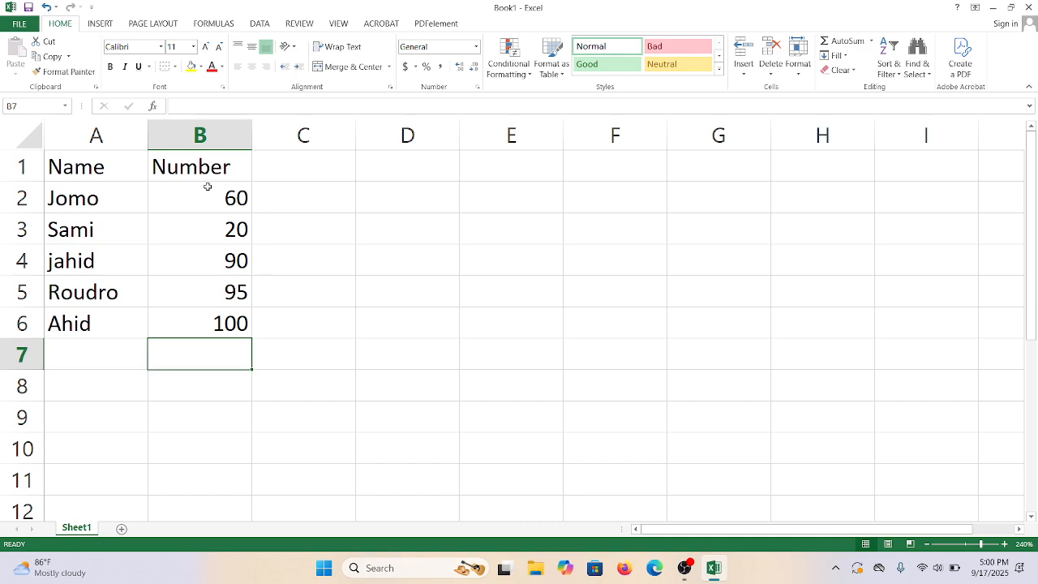
Add the first two numbers as typed constants in cell E4 with the formula =60+20.
{"action": "left_click", "coordinate": [240, 194]}
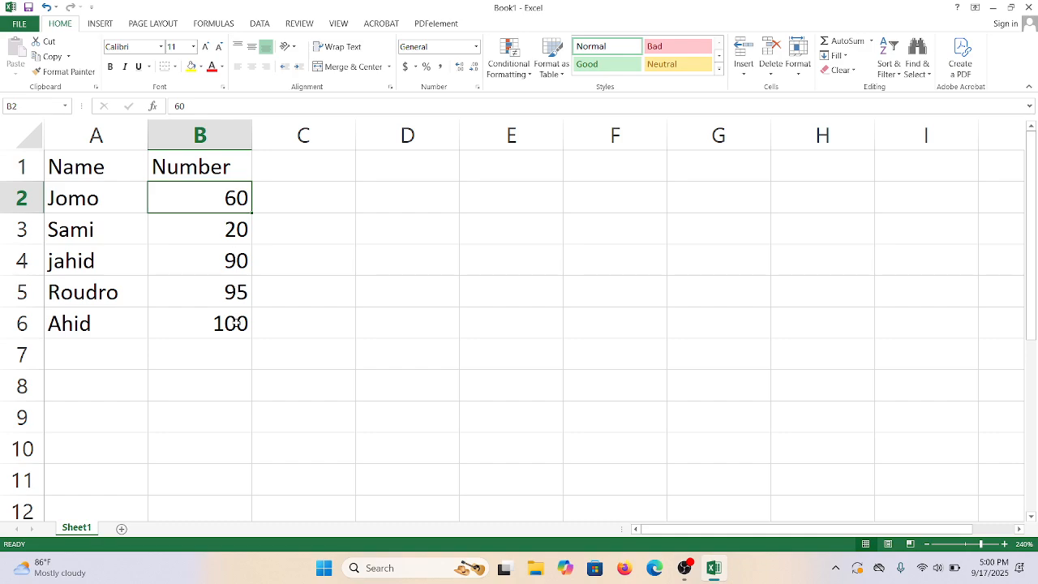
{"action": "left_click", "coordinate": [537, 252]}
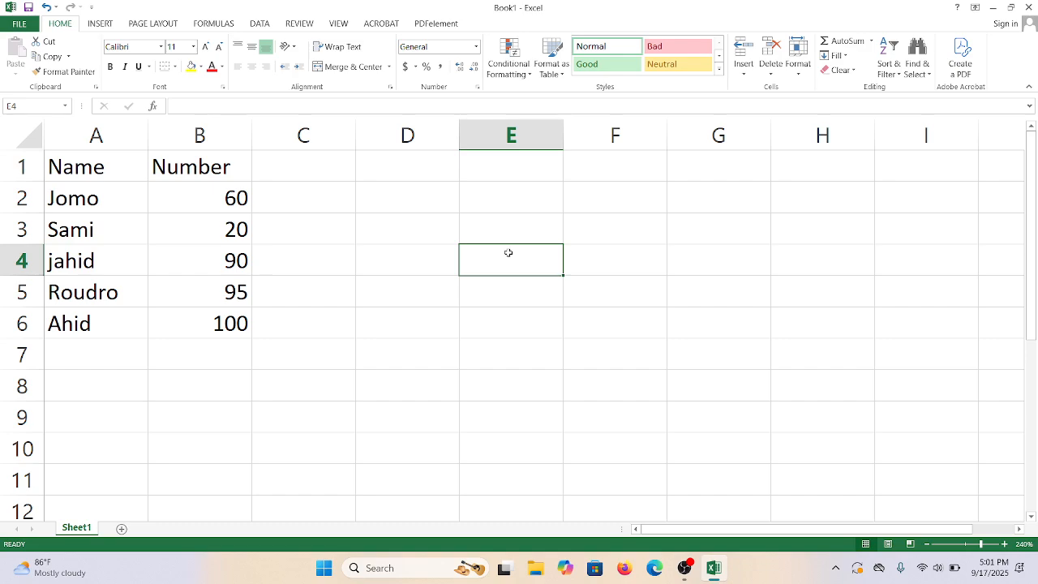
{"action": "type", "text": "="}
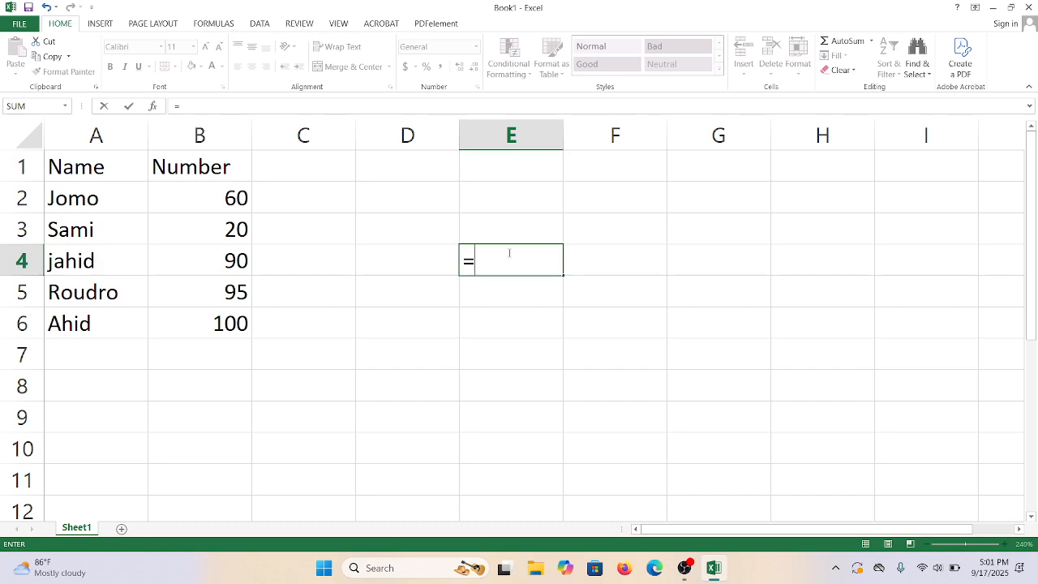
{"action": "type", "text": "60"}
{"action": "type", "text": "+20"}
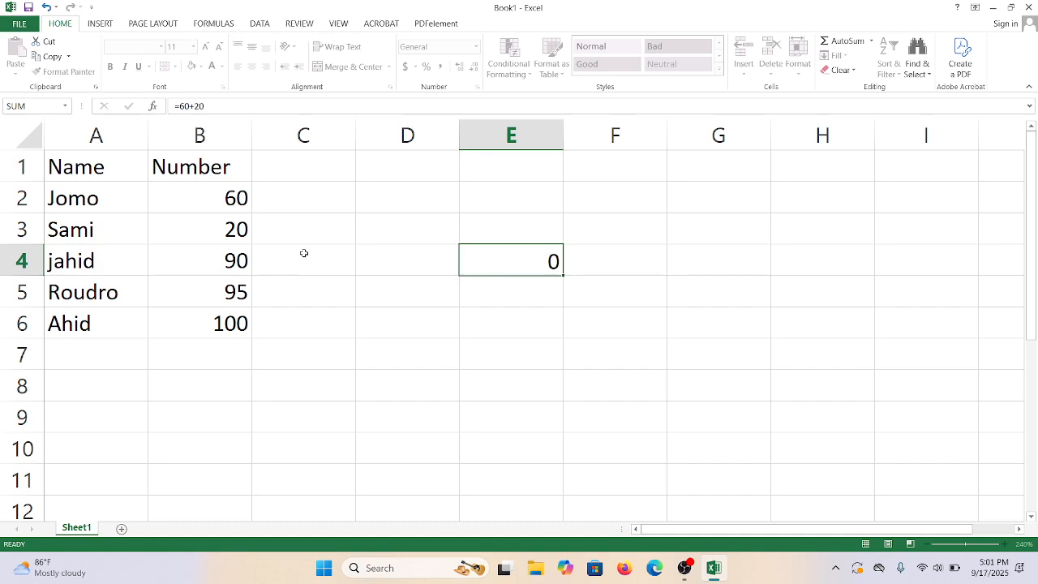
{"action": "key", "text": "Return"}
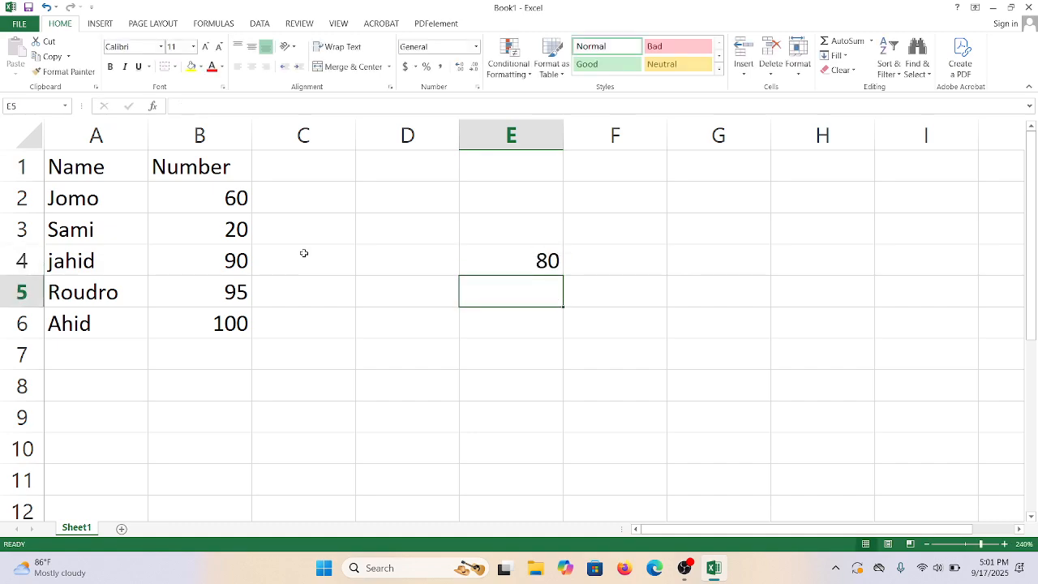
Set cell B2 to 80, and compare cells B2 and B3 with the formula in E4.
{"action": "left_click", "coordinate": [186, 190]}
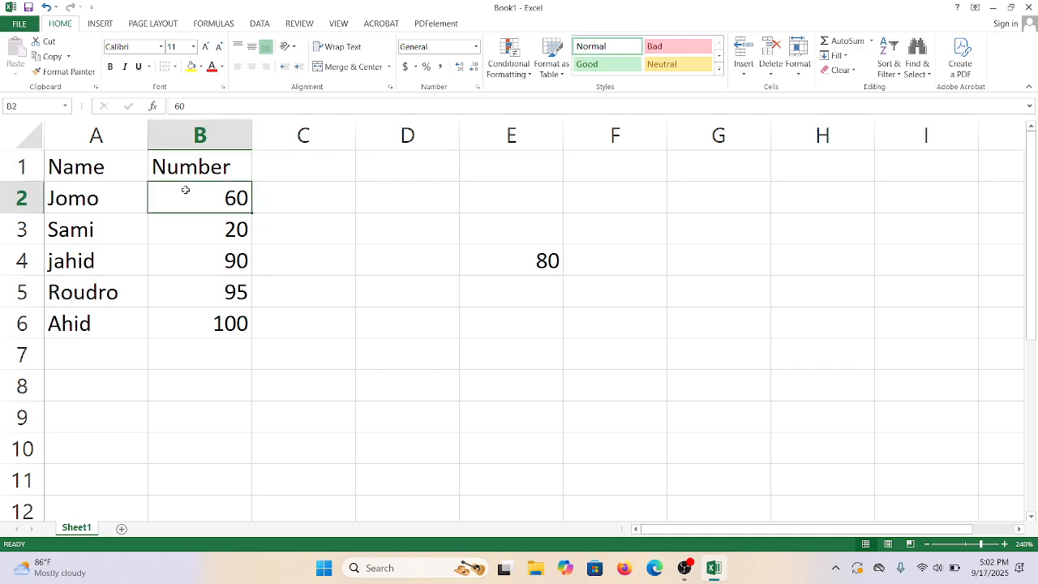
{"action": "type", "text": "80"}
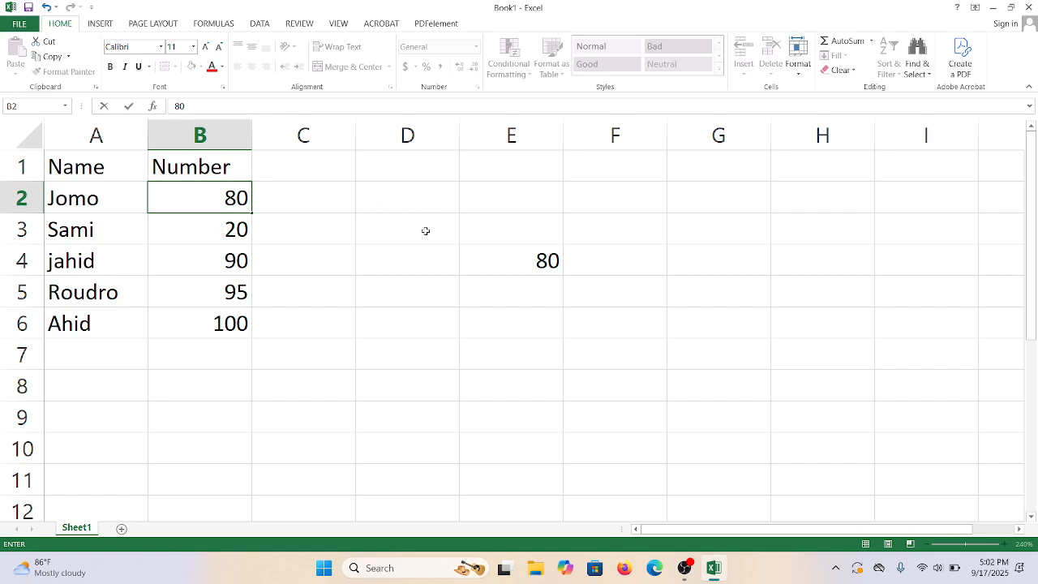
{"action": "key", "text": "Return"}
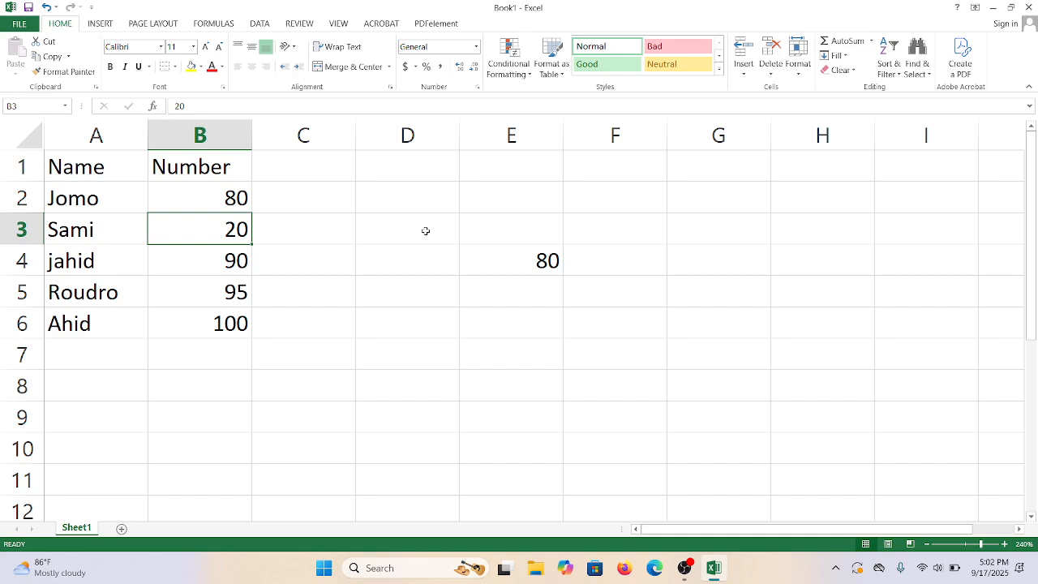
{"action": "left_click", "coordinate": [192, 195]}
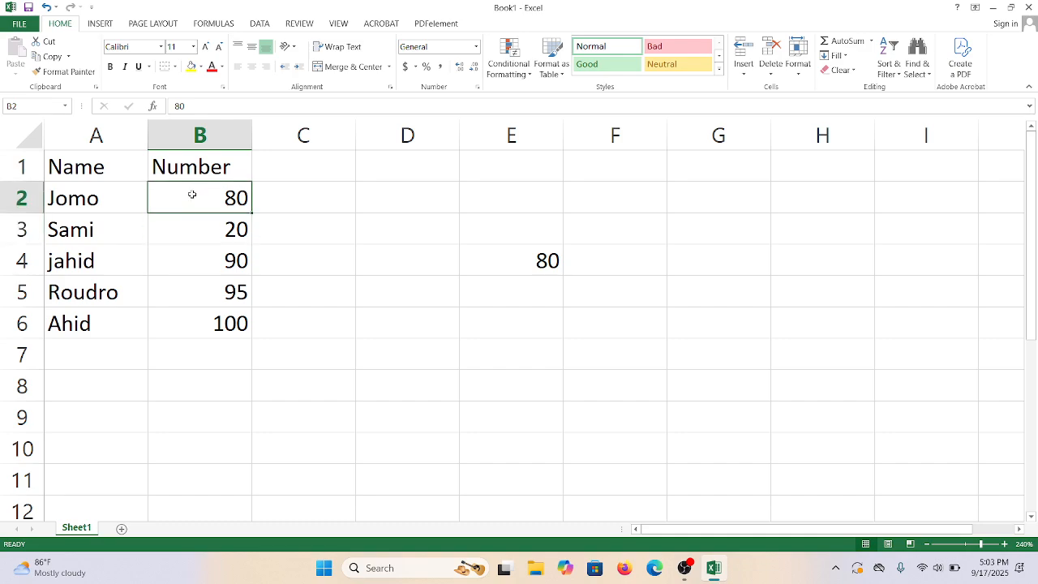
{"action": "left_click", "coordinate": [195, 226]}
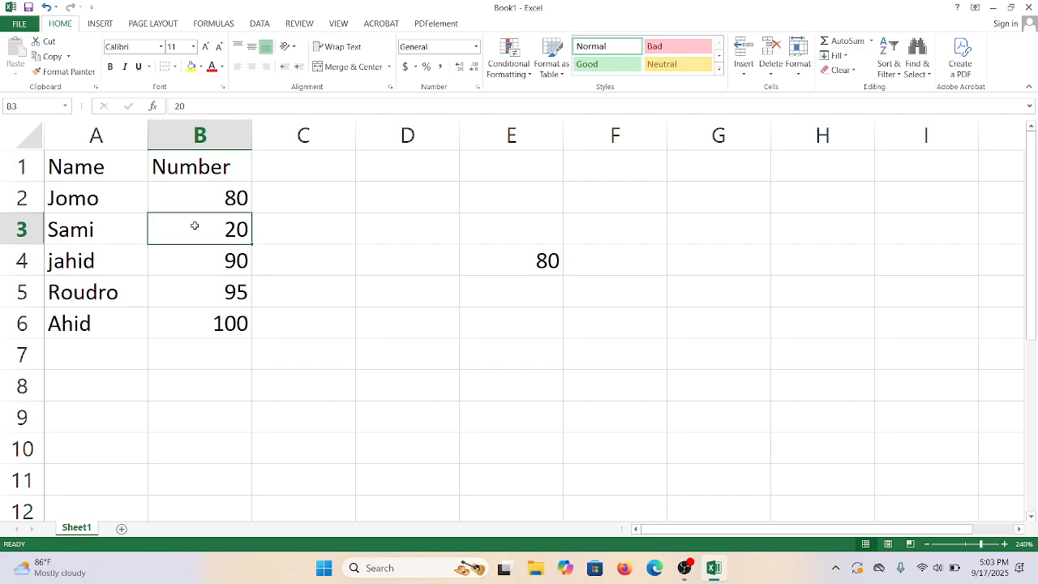
{"action": "left_click", "coordinate": [545, 262]}
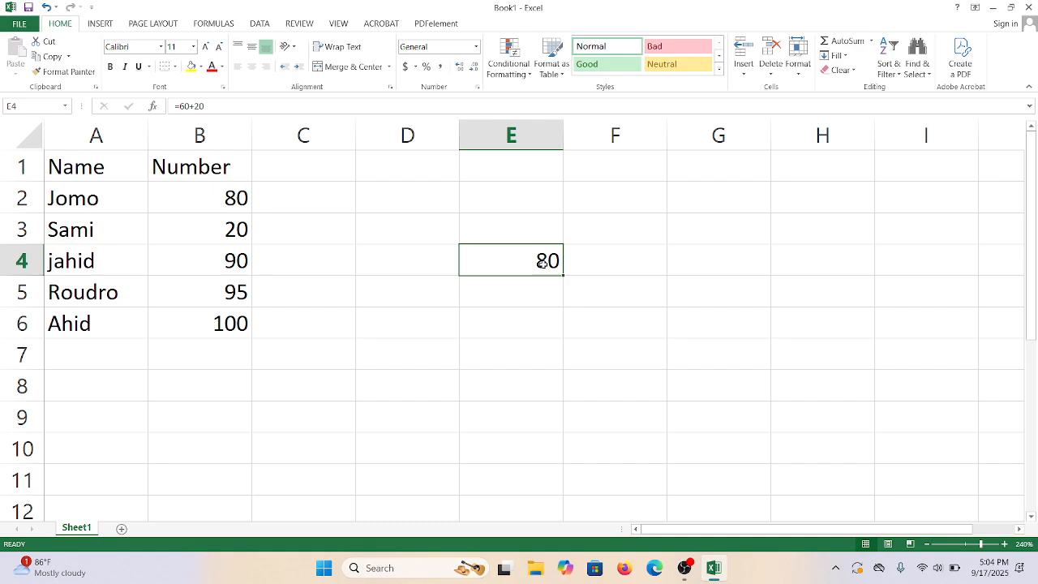
{"action": "left_click", "coordinate": [194, 202]}
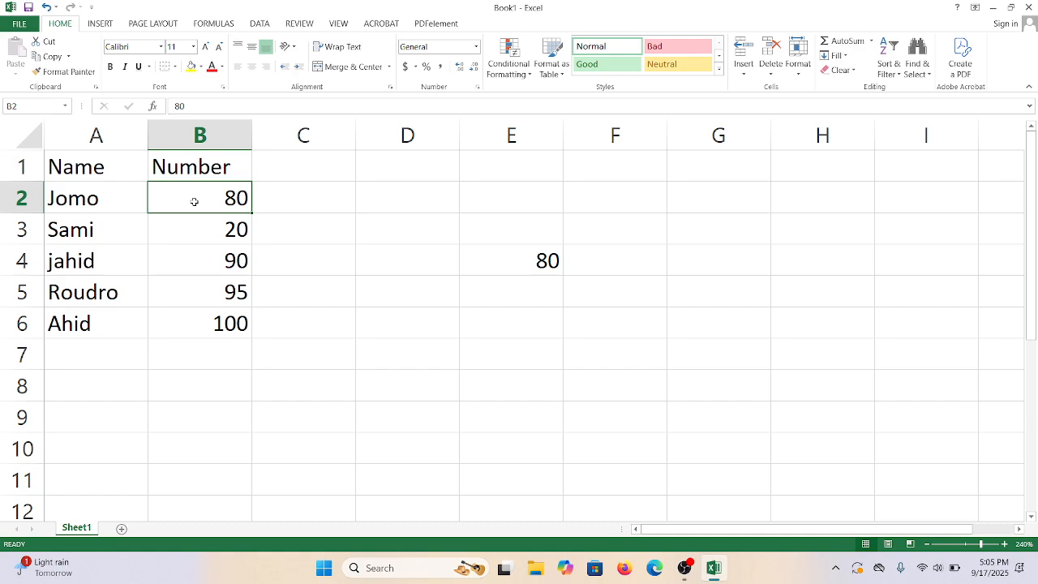
Replace the content of cell E4 with the cell-reference formula =b2+b3.
{"action": "left_click", "coordinate": [537, 251]}
{"action": "key", "text": "BackSpace"}
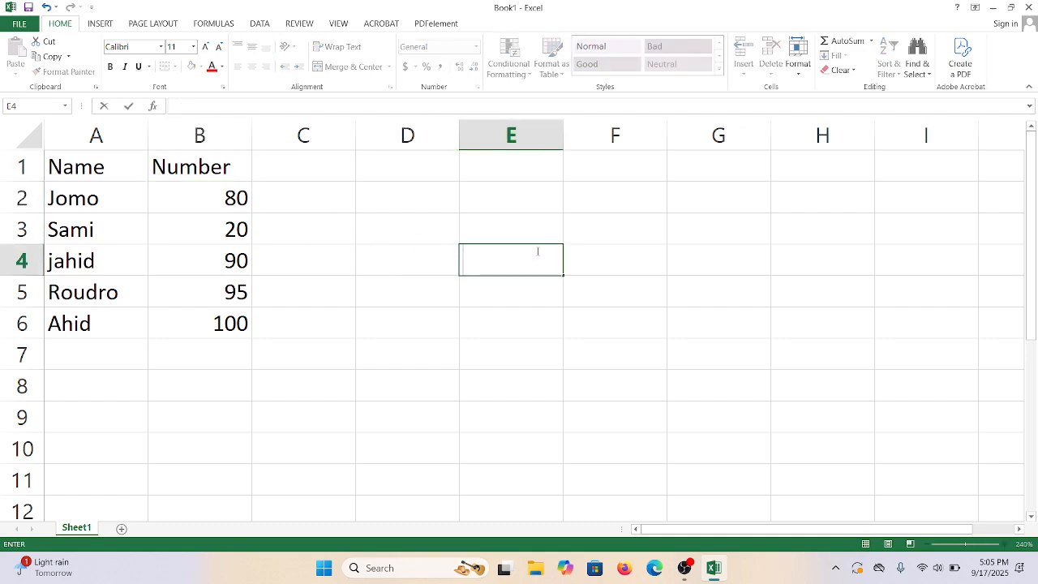
{"action": "type", "text": "="}
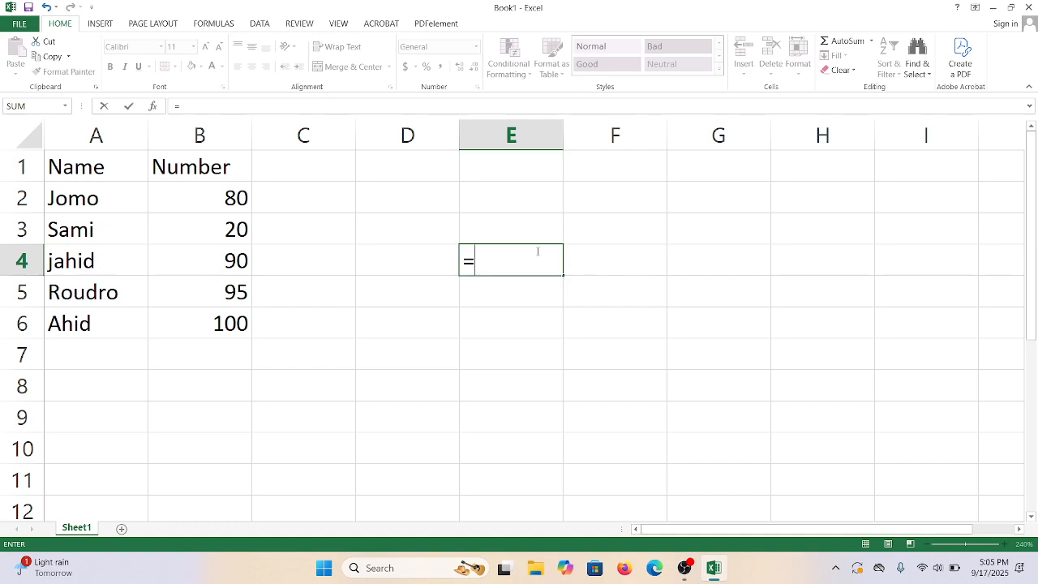
{"action": "type", "text": "b2"}
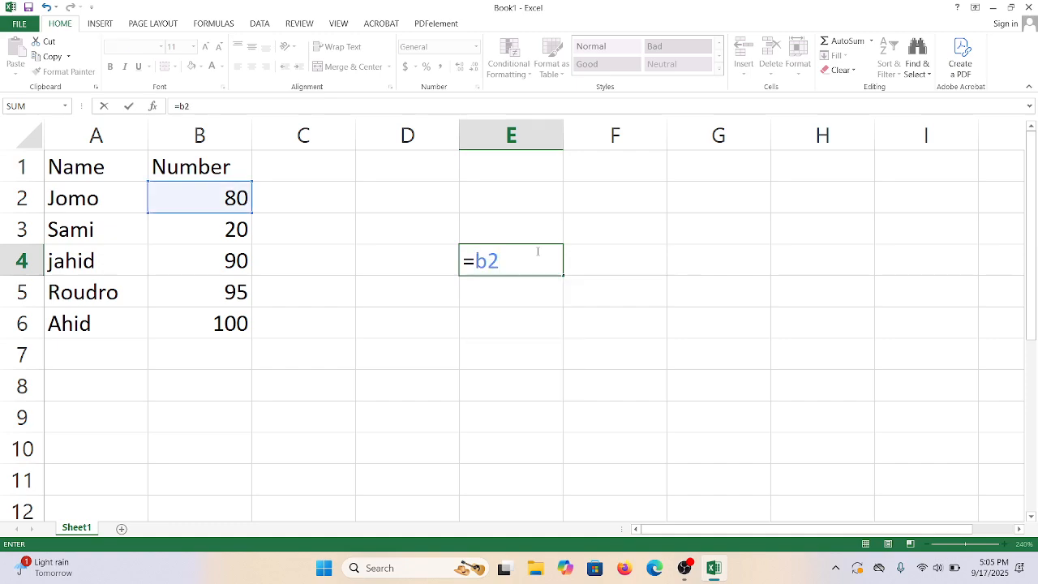
{"action": "type", "text": "+b3"}
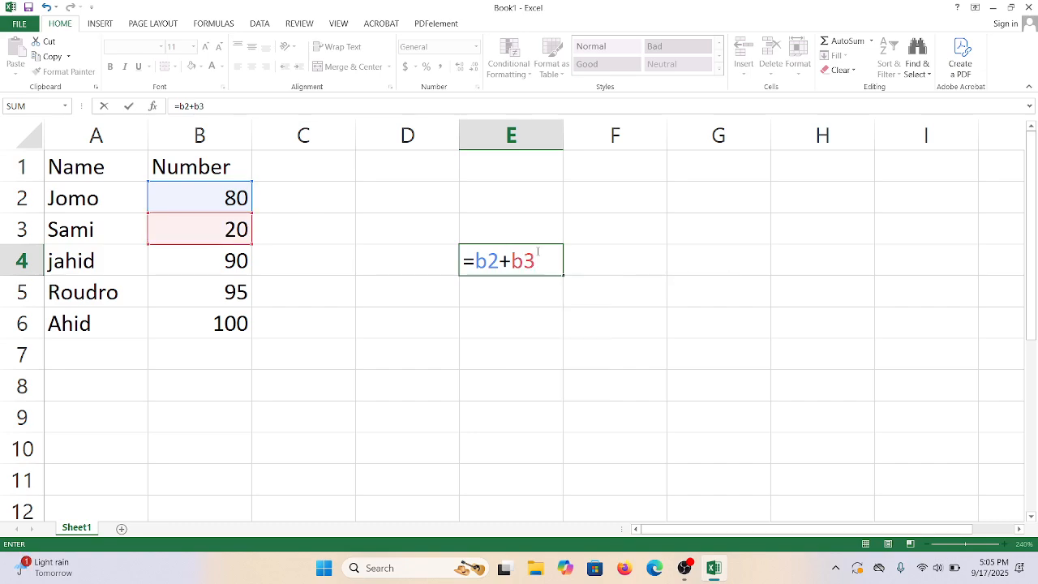
{"action": "key", "text": "Return"}
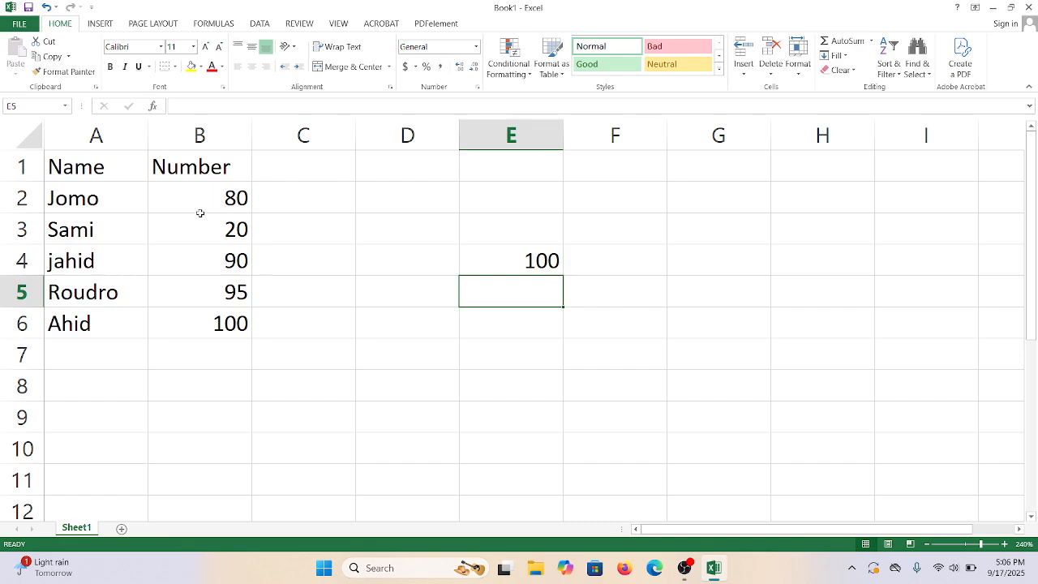
Inspect the referenced cells B2 and B3, and set B2 to 90.
{"action": "left_click", "coordinate": [239, 197]}
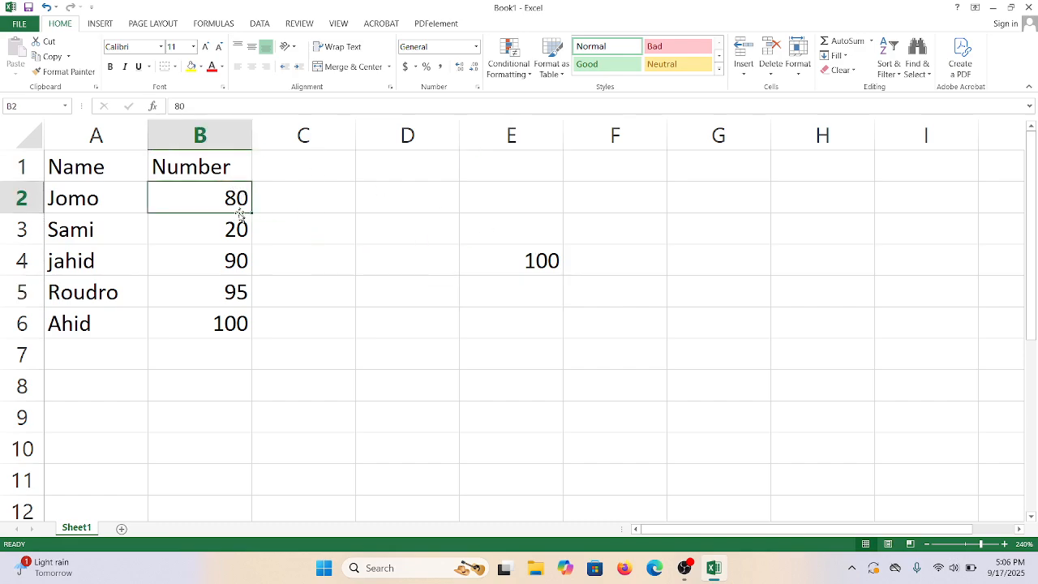
{"action": "left_click", "coordinate": [235, 229]}
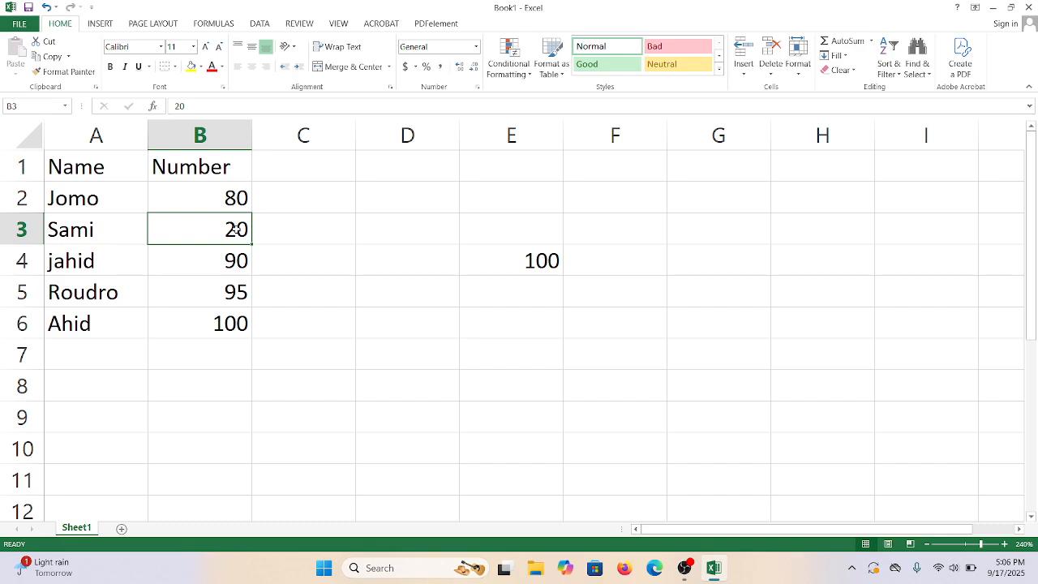
{"action": "left_click", "coordinate": [209, 196]}
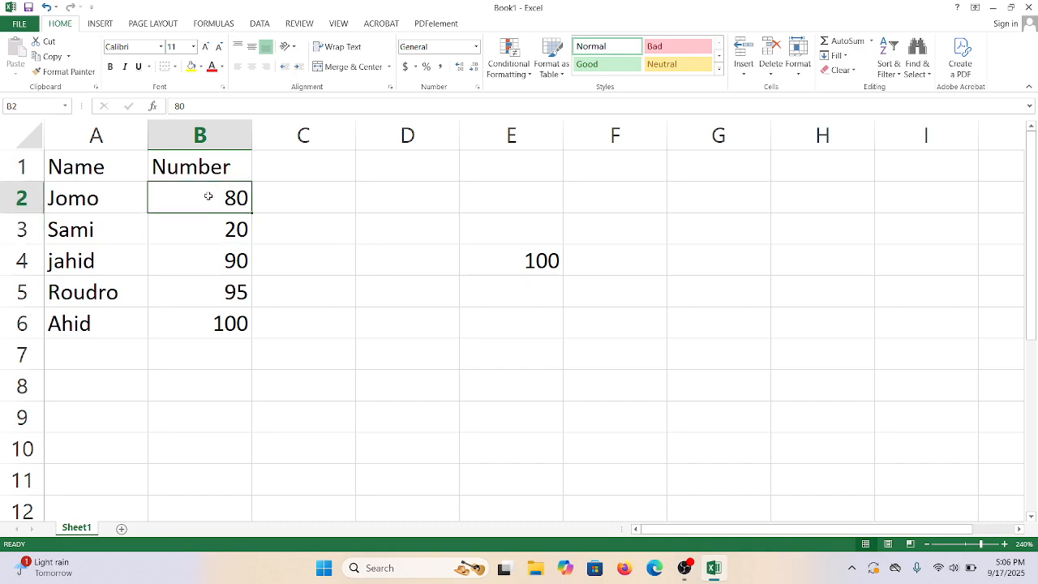
{"action": "type", "text": "90"}
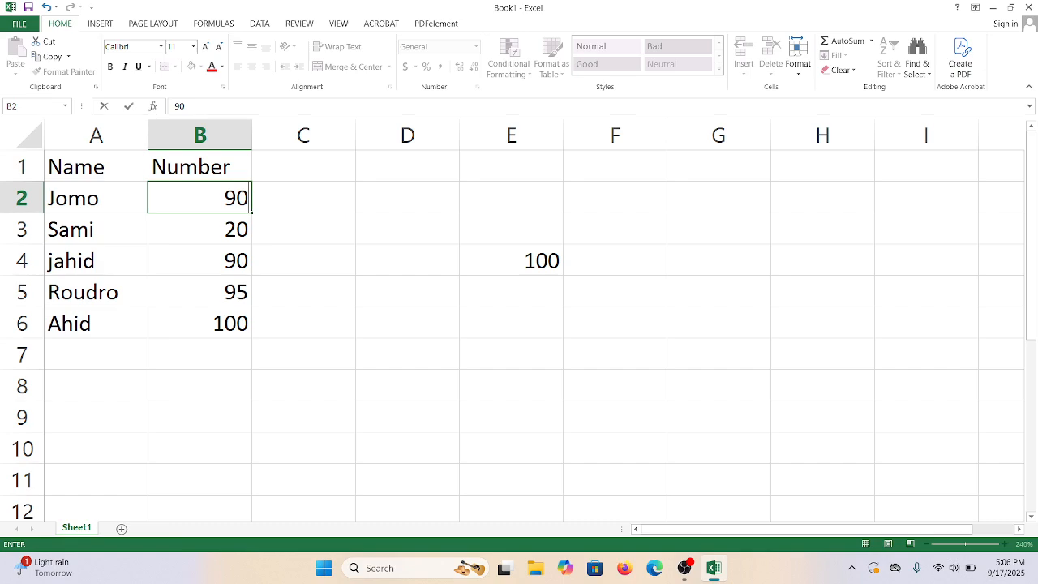
{"action": "key", "text": "Return"}
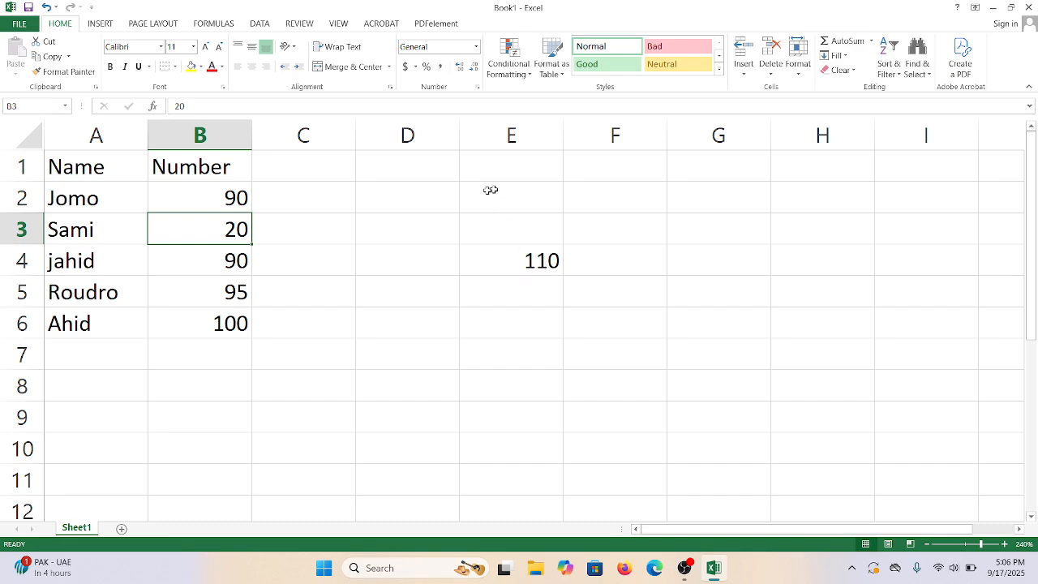
Replace the content of cell E4 with the cell-reference formula =c3+e5.
{"action": "left_click", "coordinate": [514, 265]}
{"action": "key", "text": "Delete"}
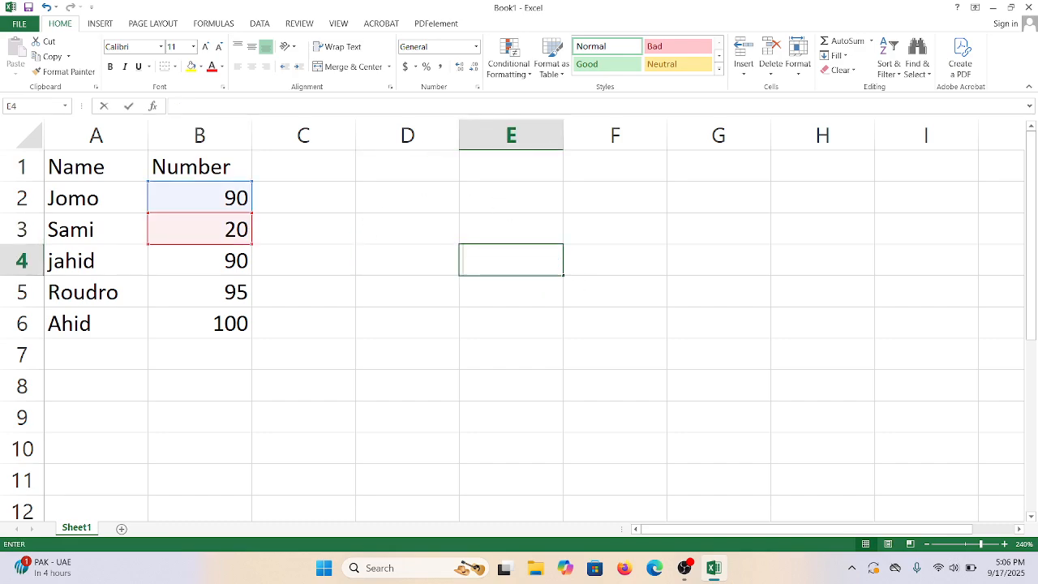
{"action": "type", "text": "=c"}
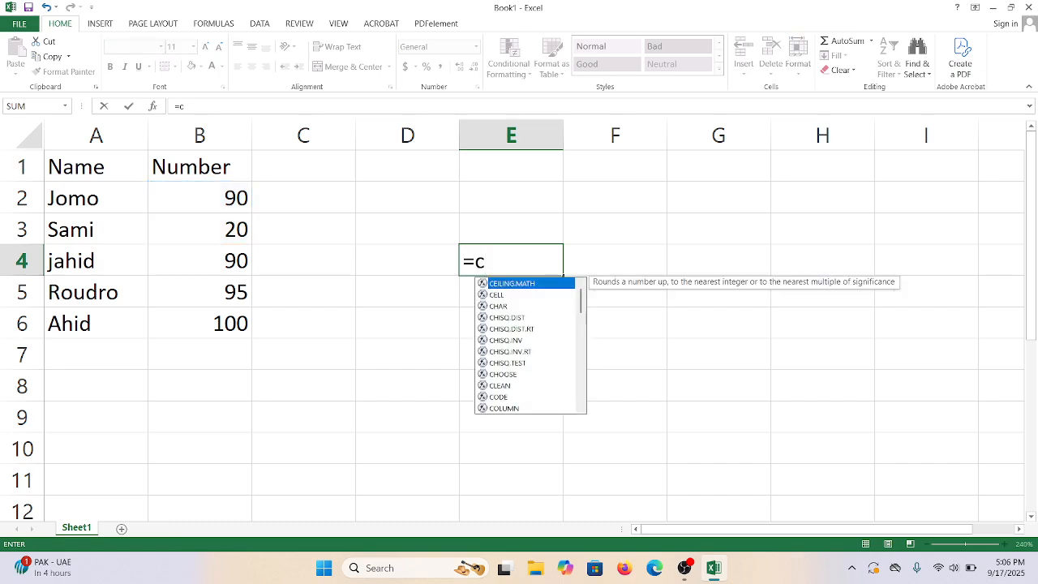
{"action": "type", "text": "3"}
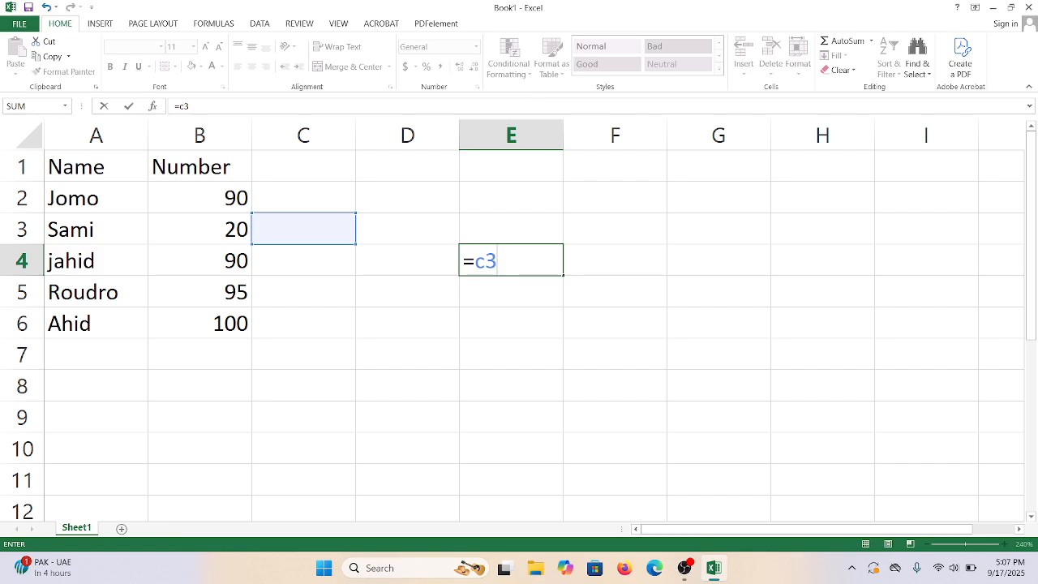
{"action": "type", "text": "+ef"}
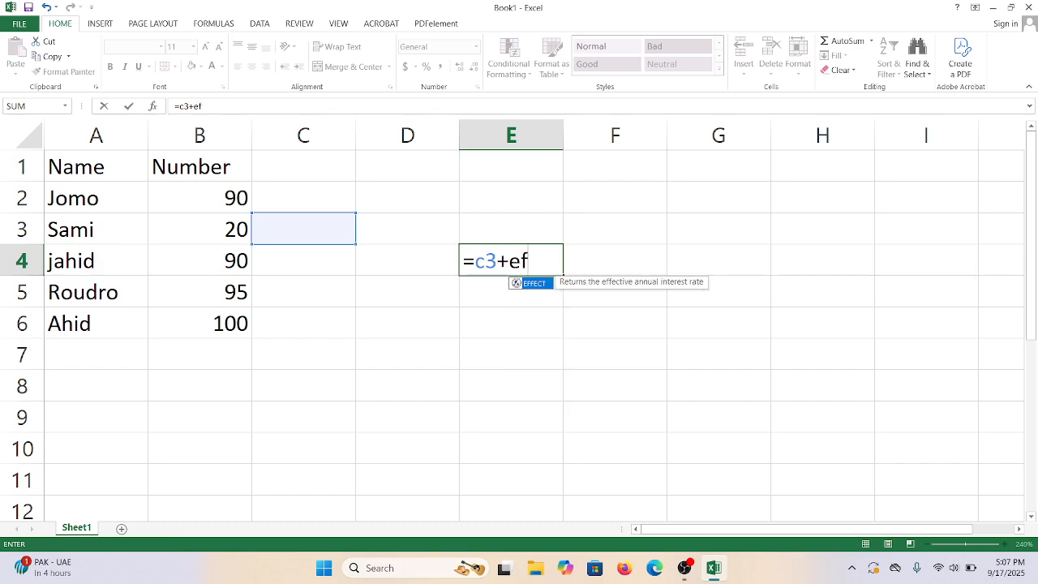
{"action": "key", "text": "BackSpace"}
{"action": "type", "text": "5"}
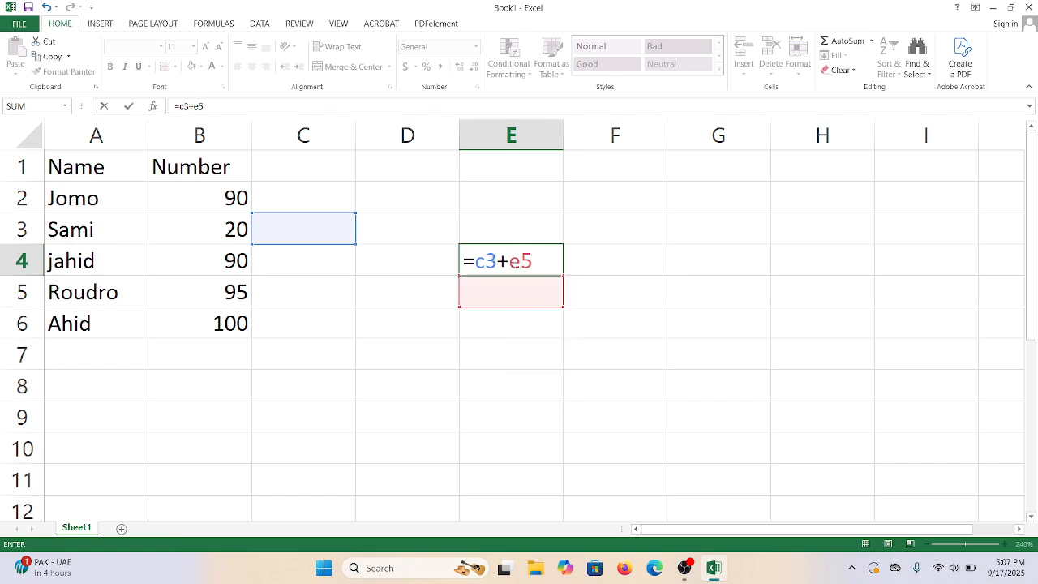
{"action": "key", "text": "Return"}
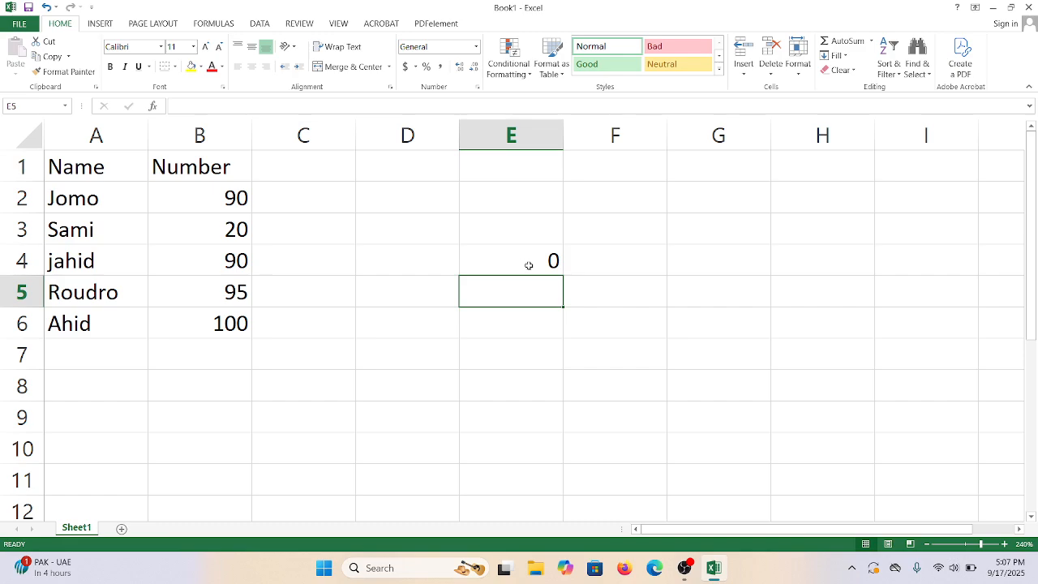
Fill the cells referenced by the formula in E4: enter 30 in C3 and 50 in E5.
{"action": "left_click", "coordinate": [529, 266]}
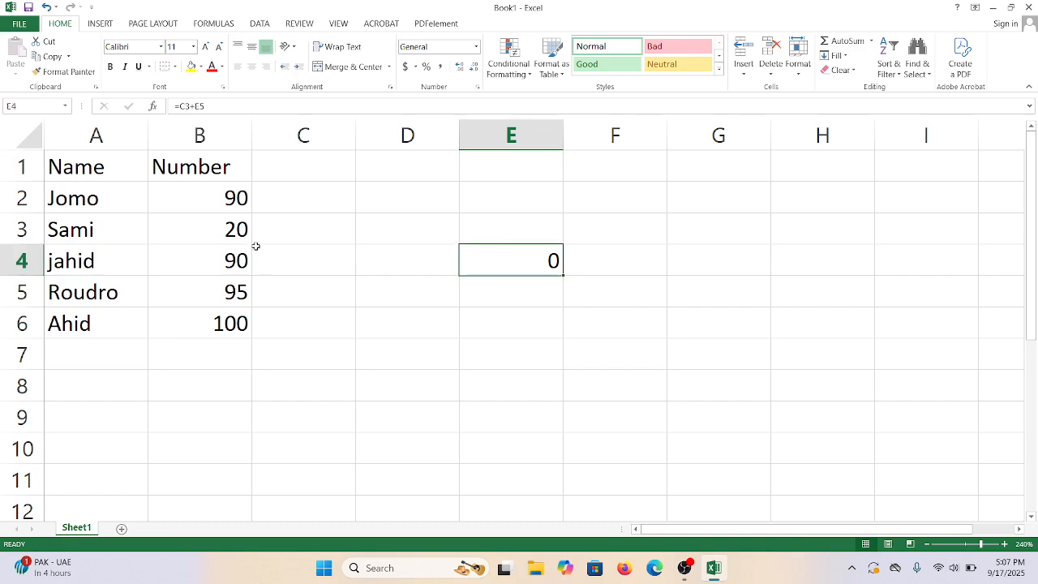
{"action": "left_click", "coordinate": [325, 226]}
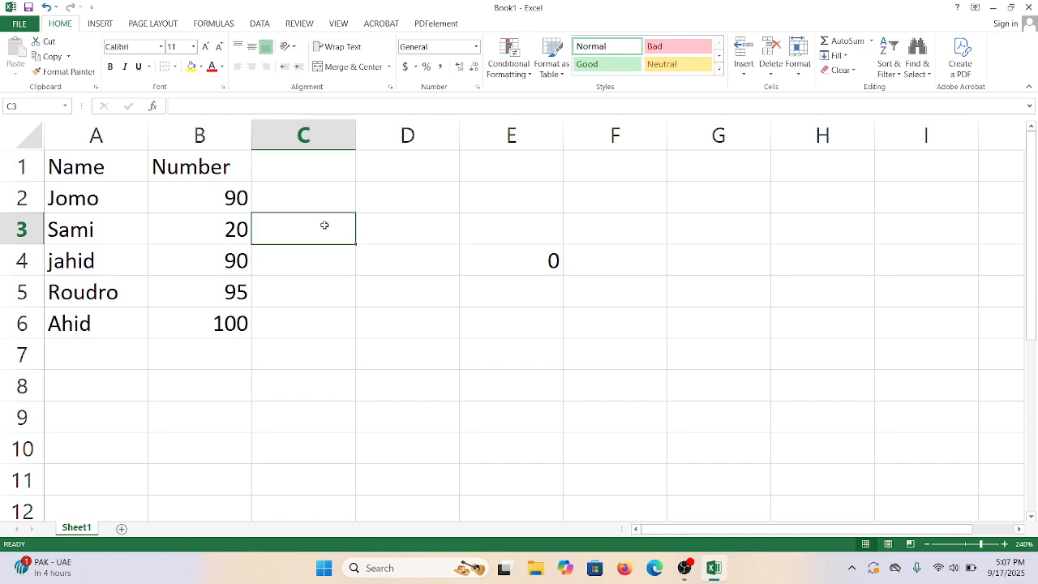
{"action": "type", "text": "30"}
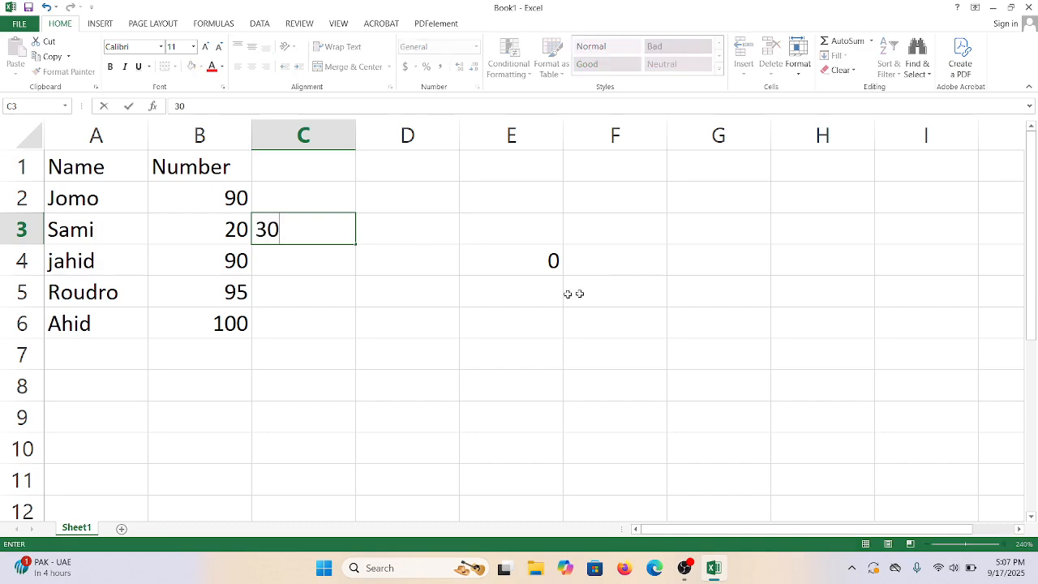
{"action": "left_click", "coordinate": [554, 295]}
{"action": "type", "text": "50"}
{"action": "key", "text": "Return"}
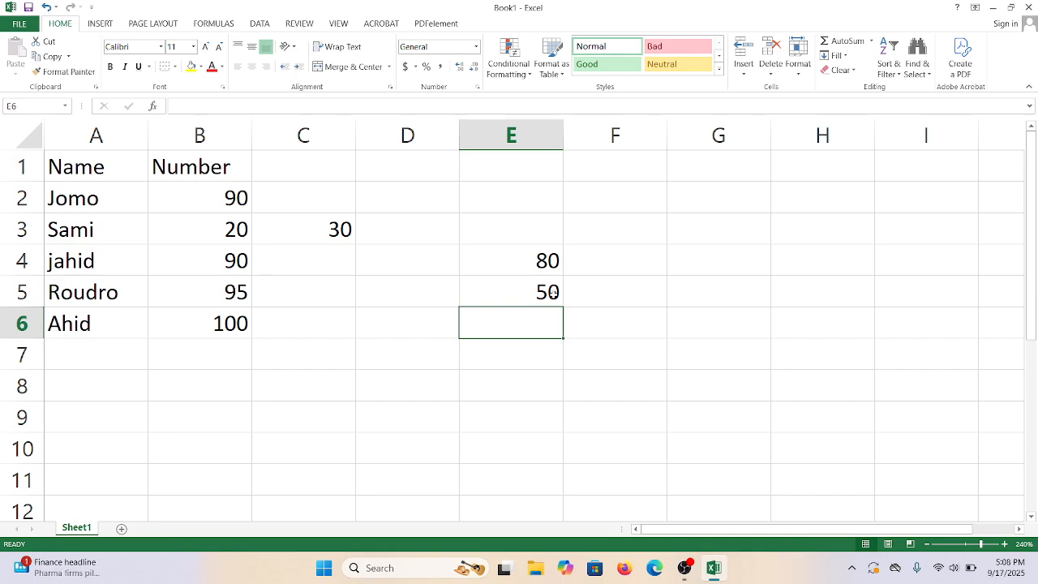
Examine the formula in cell E4 and check the addresses of its referenced cells C3 and E5.
{"action": "left_click", "coordinate": [539, 261]}
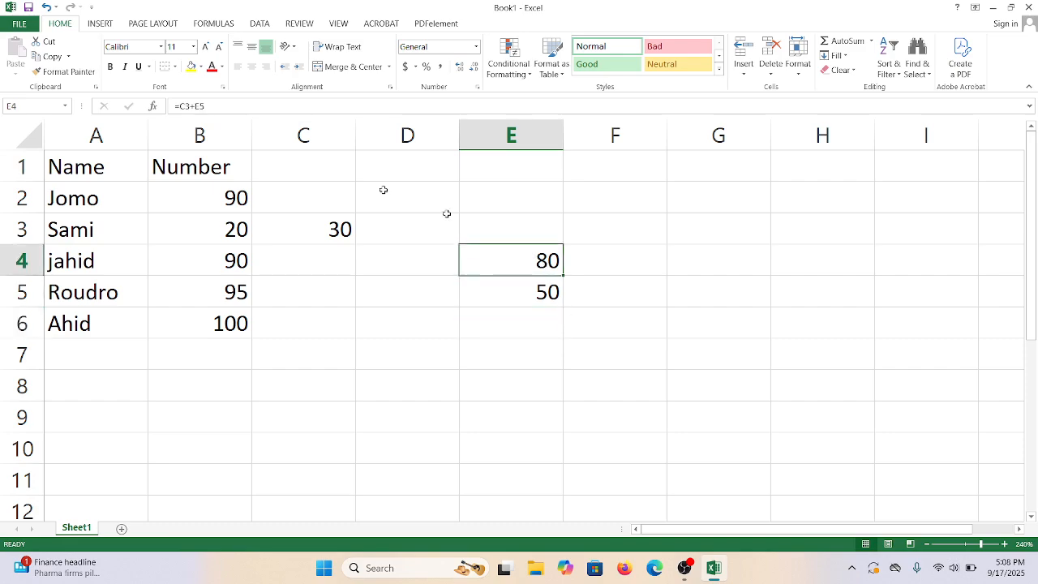
{"action": "scroll", "coordinate": [207, 132], "scroll_direction": "up", "scroll_amount": 1}
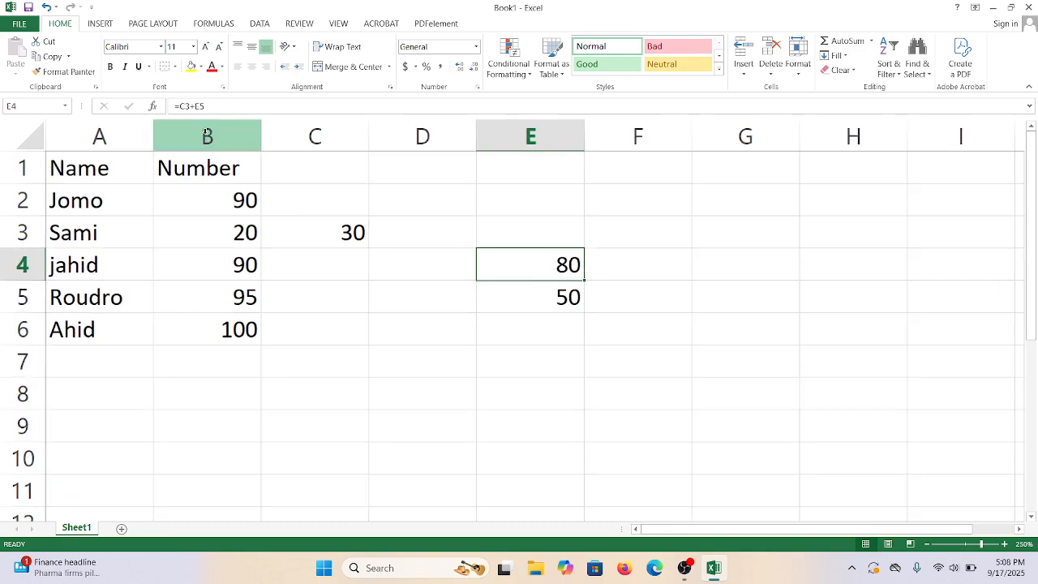
{"action": "scroll", "coordinate": [207, 132], "scroll_direction": "up", "scroll_amount": 5}
{"action": "left_click", "coordinate": [203, 106]}
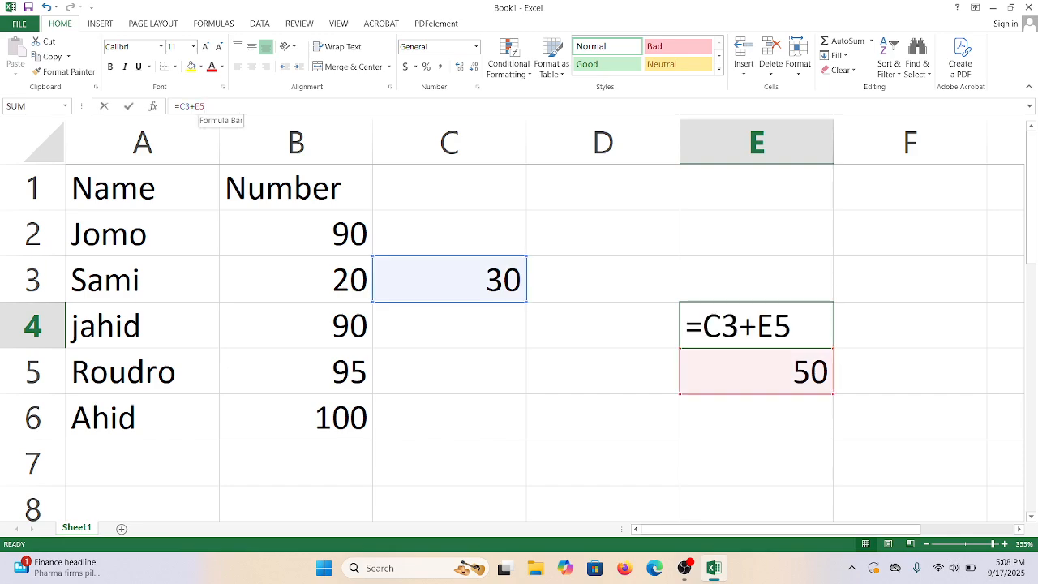
{"action": "left_click", "coordinate": [204, 106]}
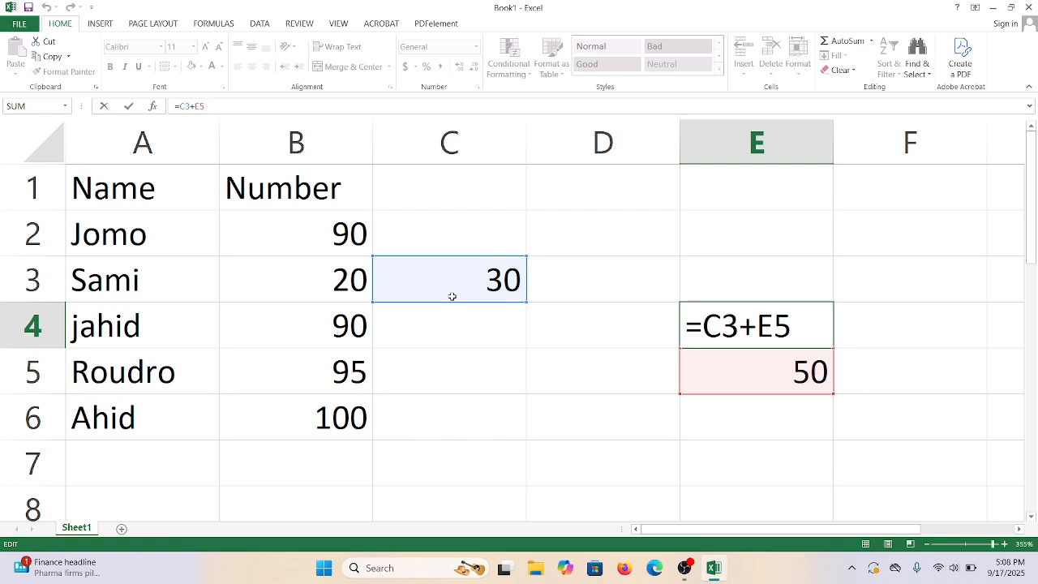
{"action": "key", "text": "Return"}
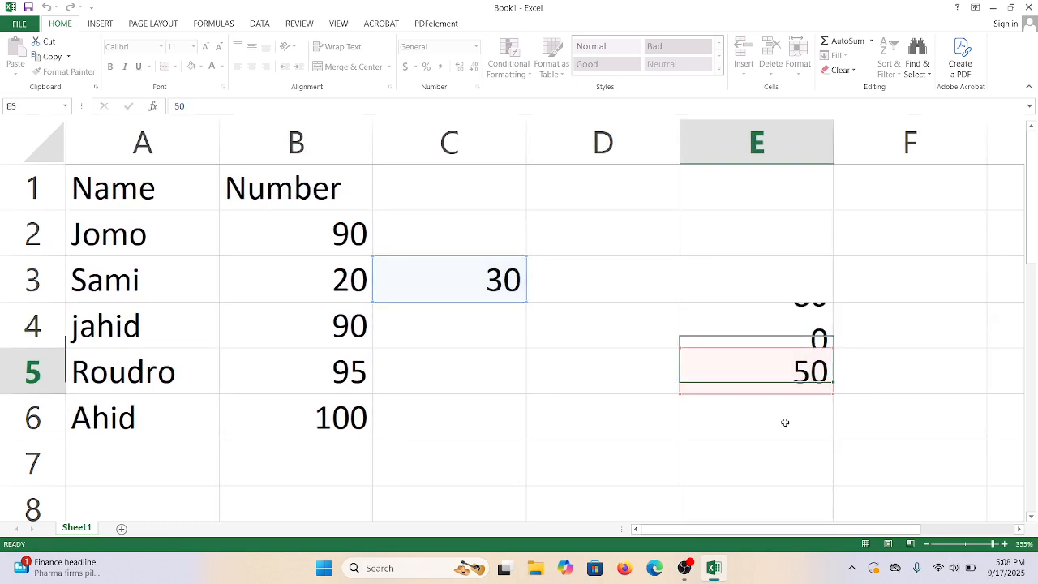
{"action": "scroll", "coordinate": [785, 422], "scroll_direction": "down", "scroll_amount": 10}
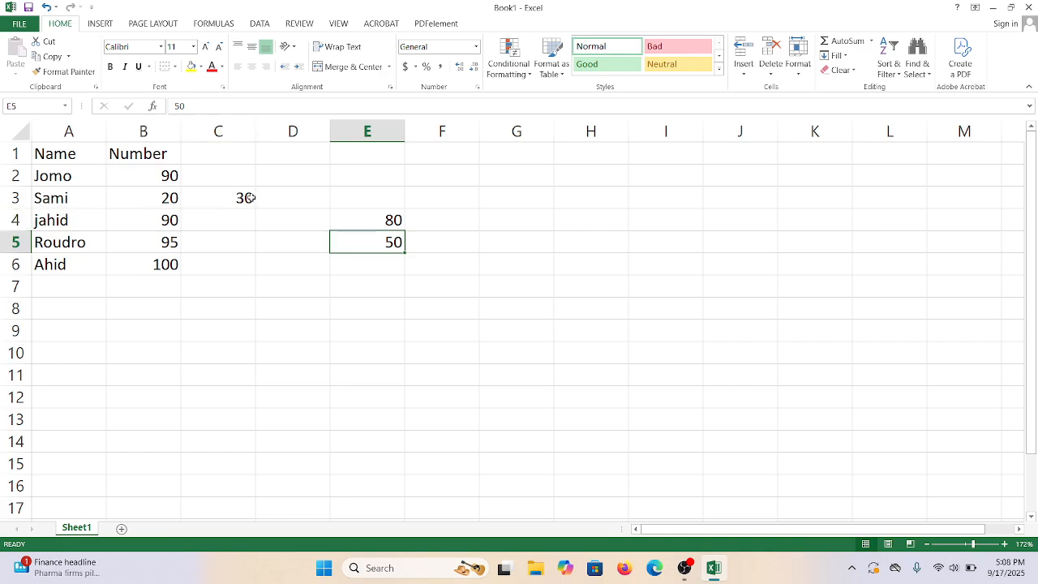
{"action": "left_click", "coordinate": [218, 199]}
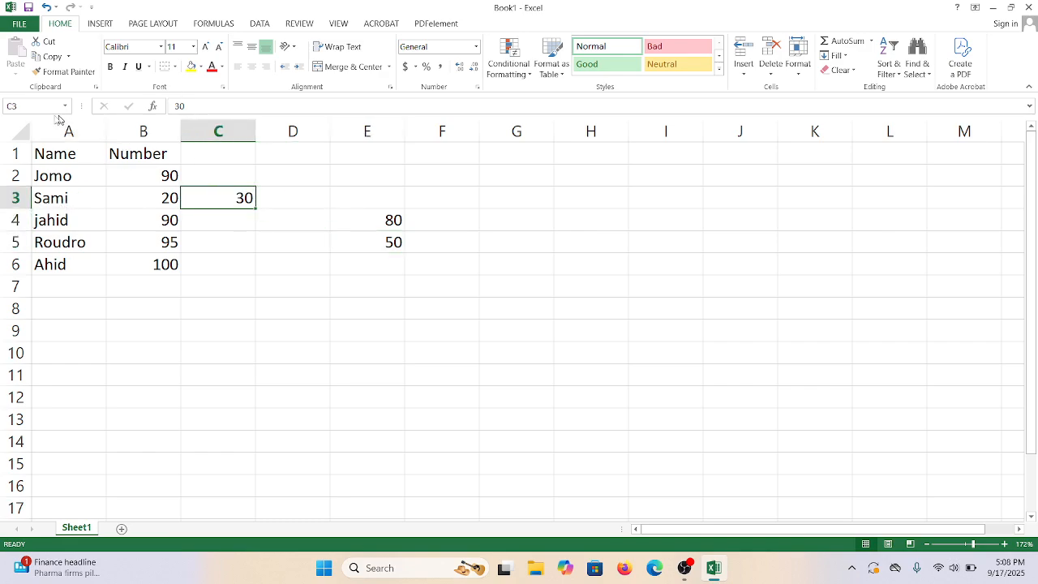
{"action": "left_click", "coordinate": [17, 106]}
{"action": "left_click", "coordinate": [376, 245]}
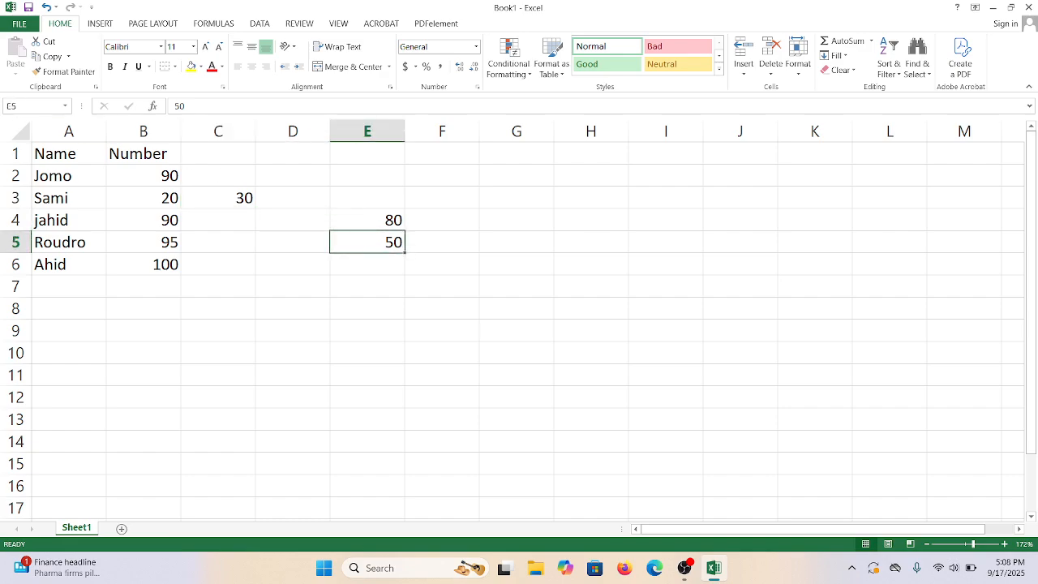
{"action": "left_click", "coordinate": [12, 106]}
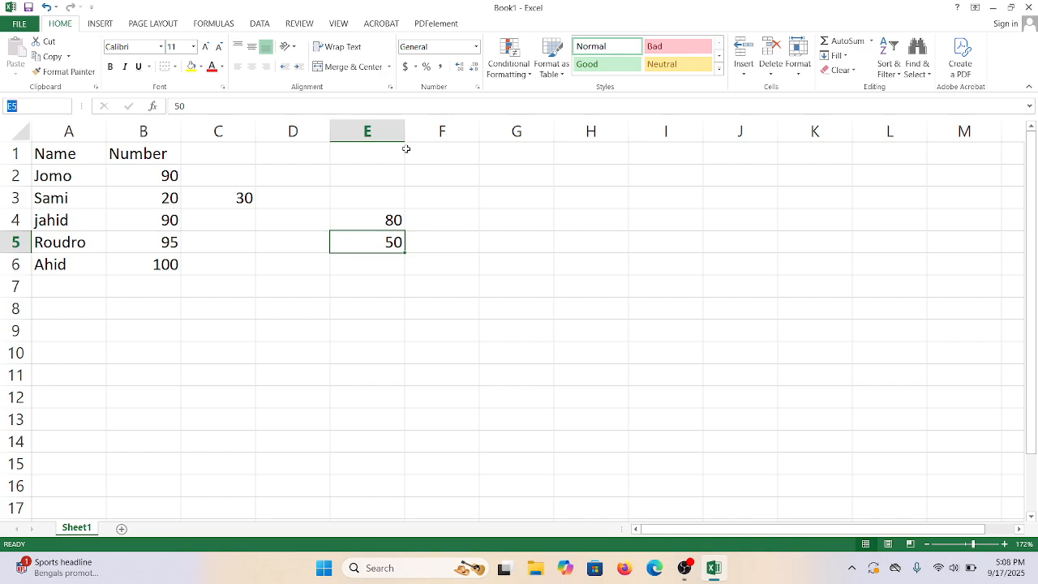
Clear all the sample data and formulas from the range A1:F7.
{"action": "left_click", "coordinate": [54, 178]}
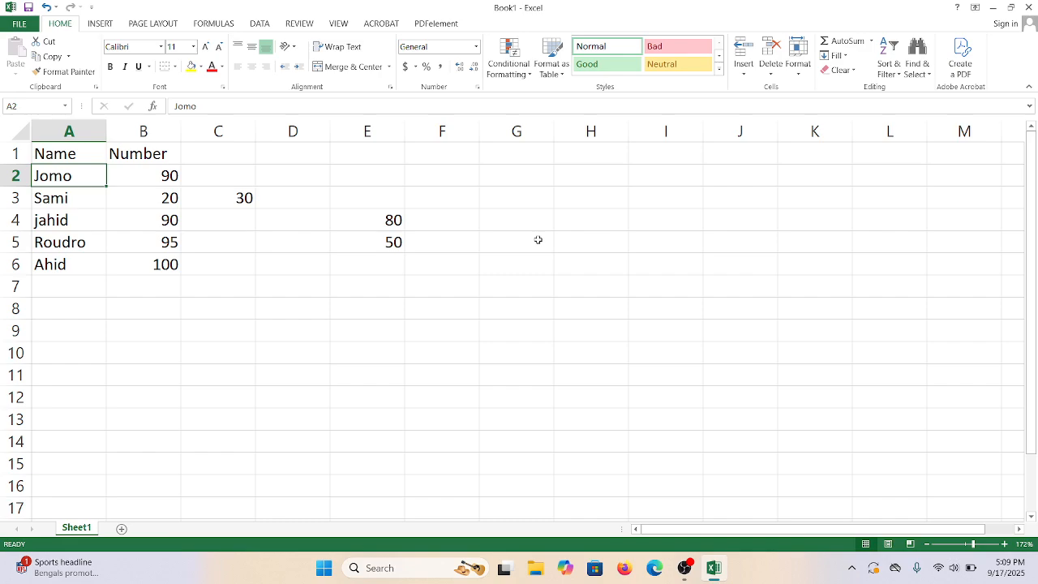
{"action": "left_click", "coordinate": [54, 294]}
{"action": "left_click_drag", "start_coordinate": [71, 153], "coordinate": [435, 278]}
{"action": "key", "text": "Delete"}
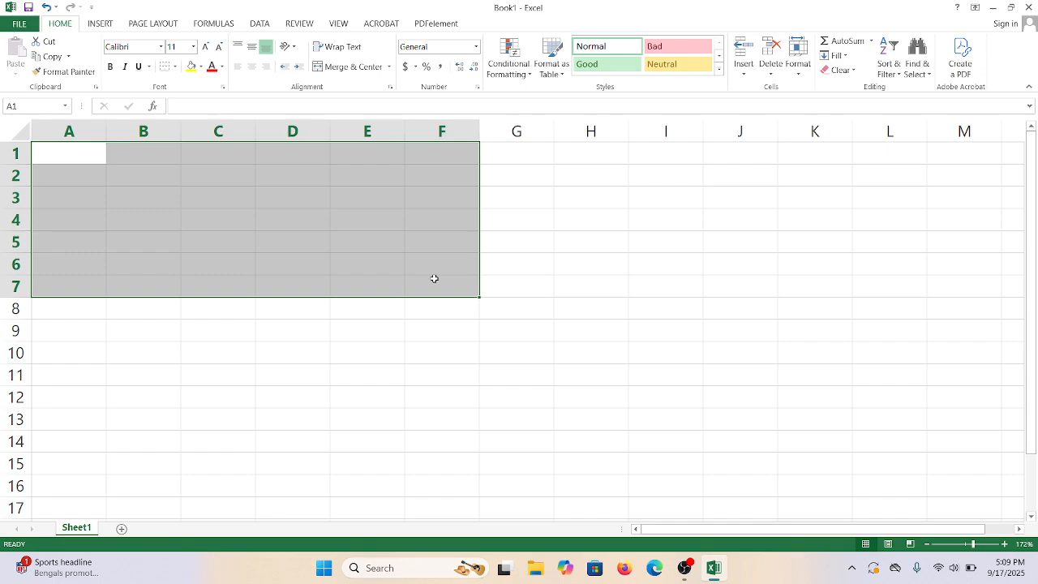
{"action": "left_click", "coordinate": [229, 240]}
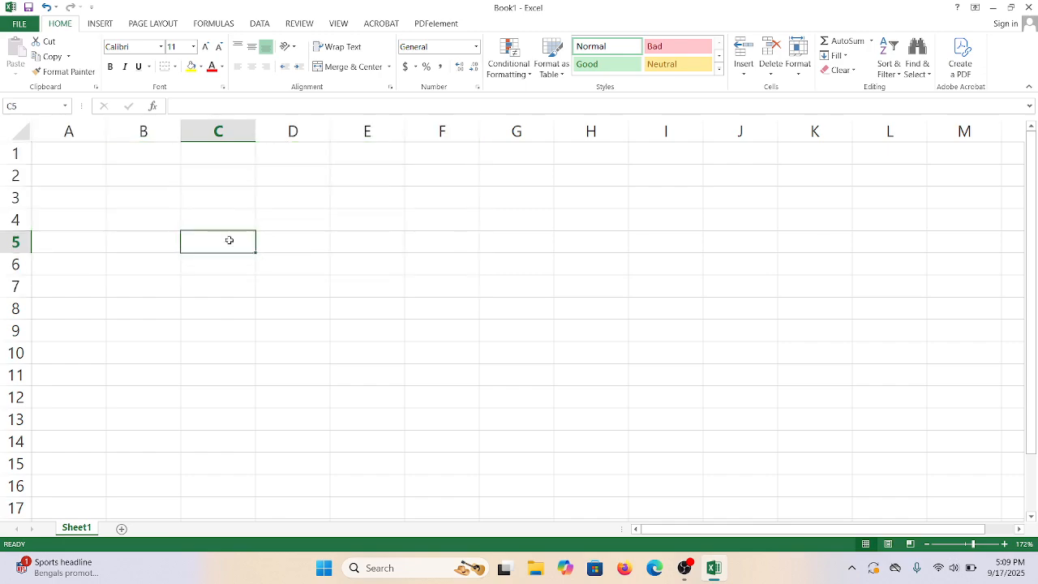
Merge and center the cells A1:E2 into one title cell.
{"action": "left_click", "coordinate": [93, 151]}
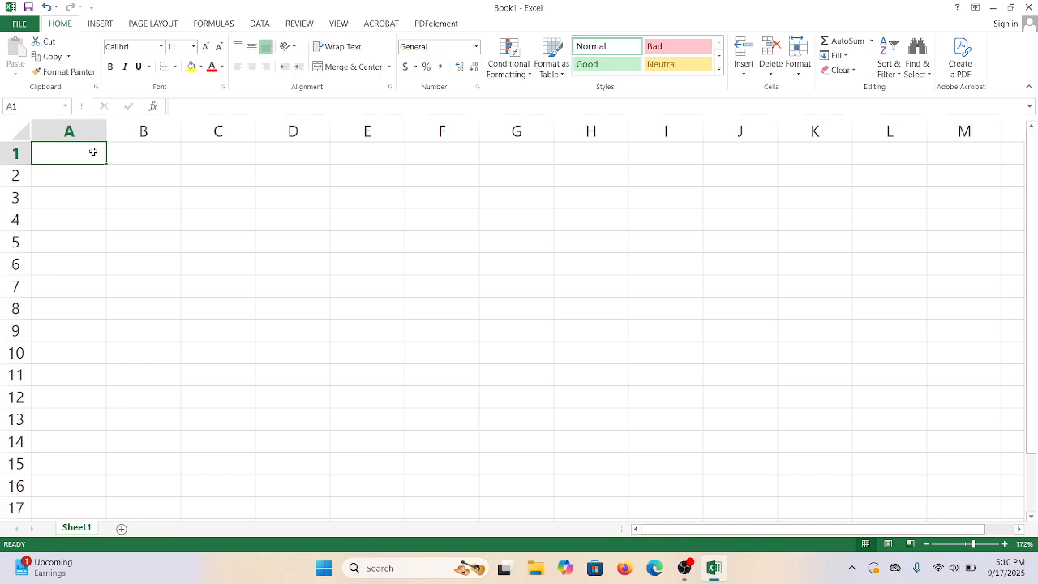
{"action": "left_click_drag", "start_coordinate": [93, 152], "coordinate": [397, 171]}
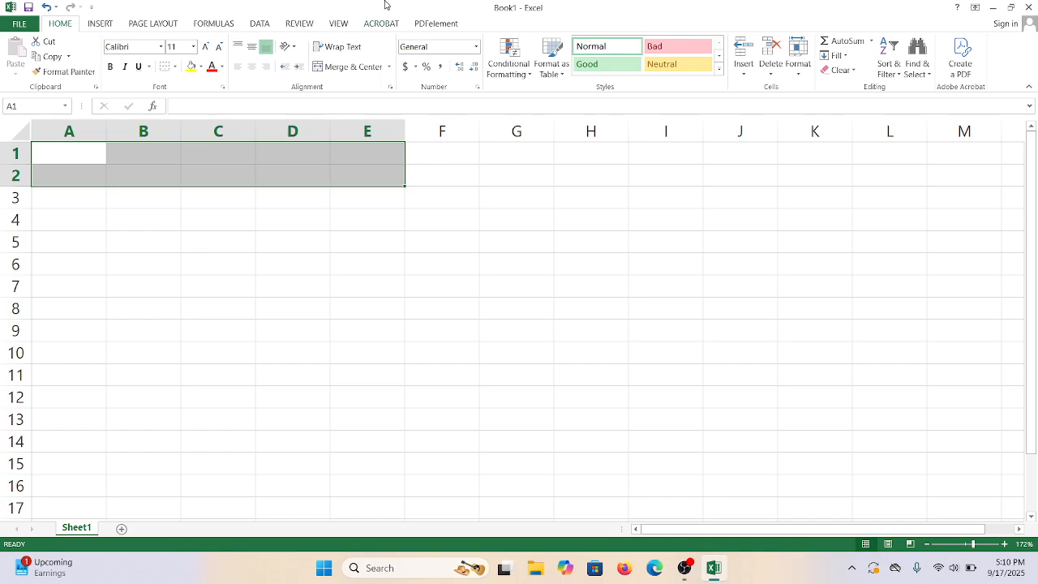
{"action": "left_click", "coordinate": [348, 69]}
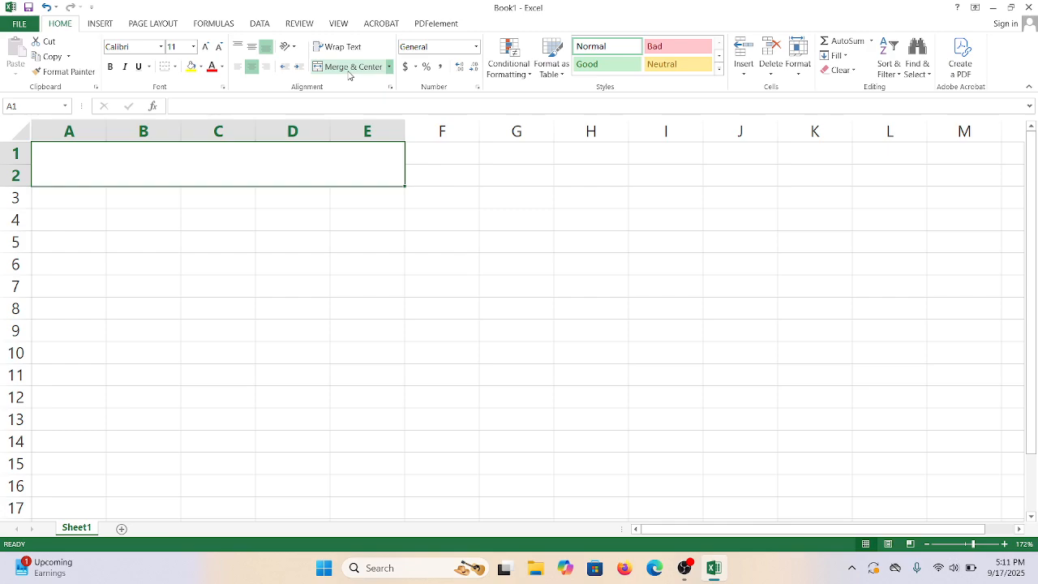
{"action": "left_click", "coordinate": [546, 296]}
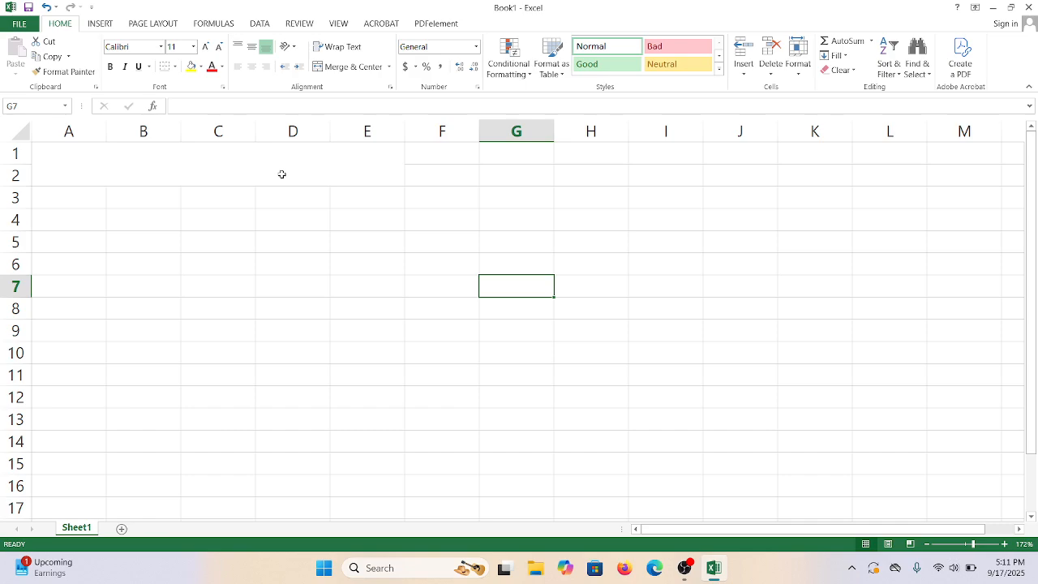
Enter the title Purchase in the merged cell A1:E2.
{"action": "left_click", "coordinate": [210, 154]}
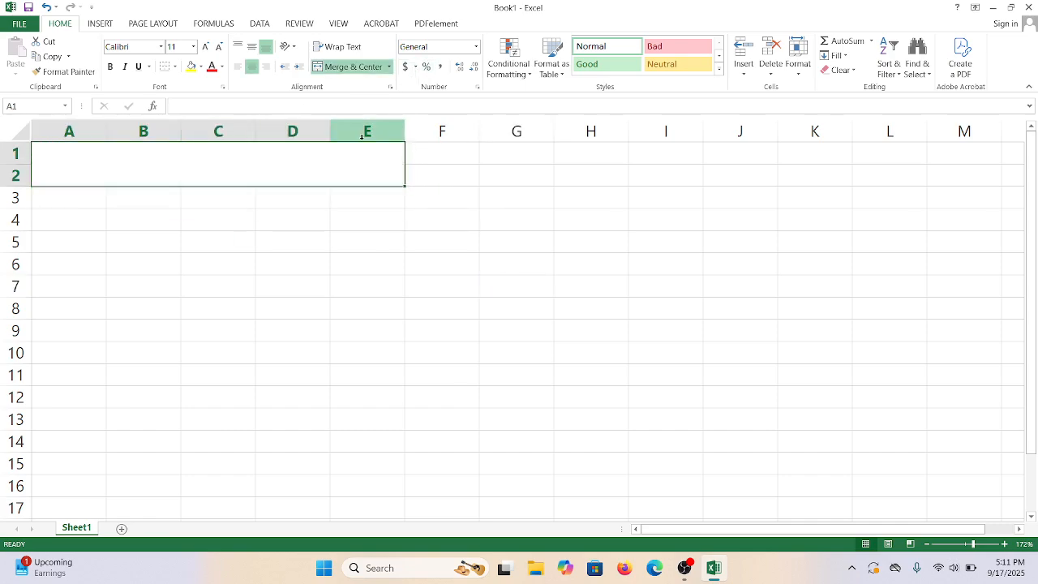
{"action": "type", "text": "Purchase"}
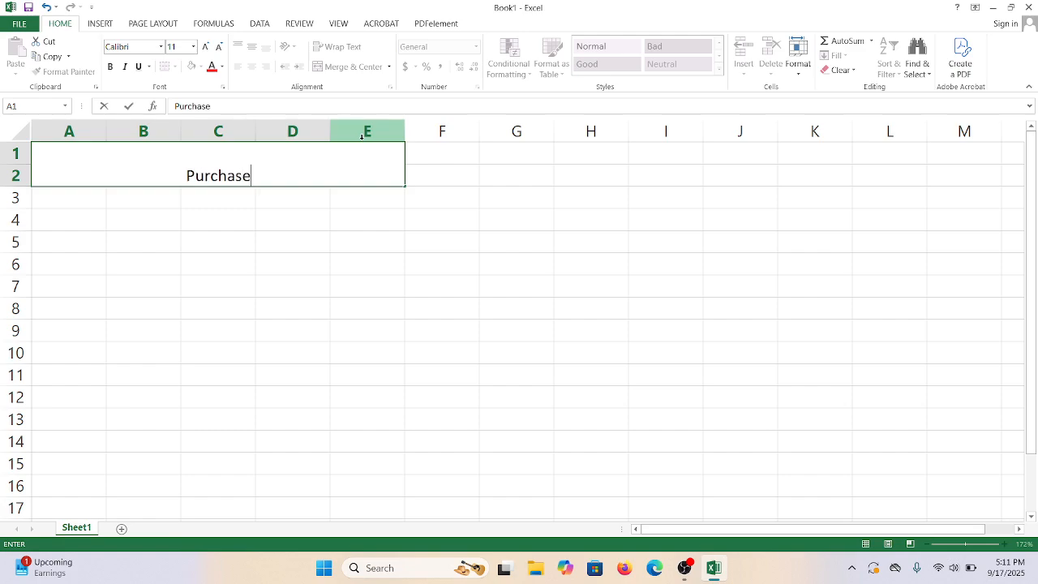
{"action": "left_click", "coordinate": [324, 270]}
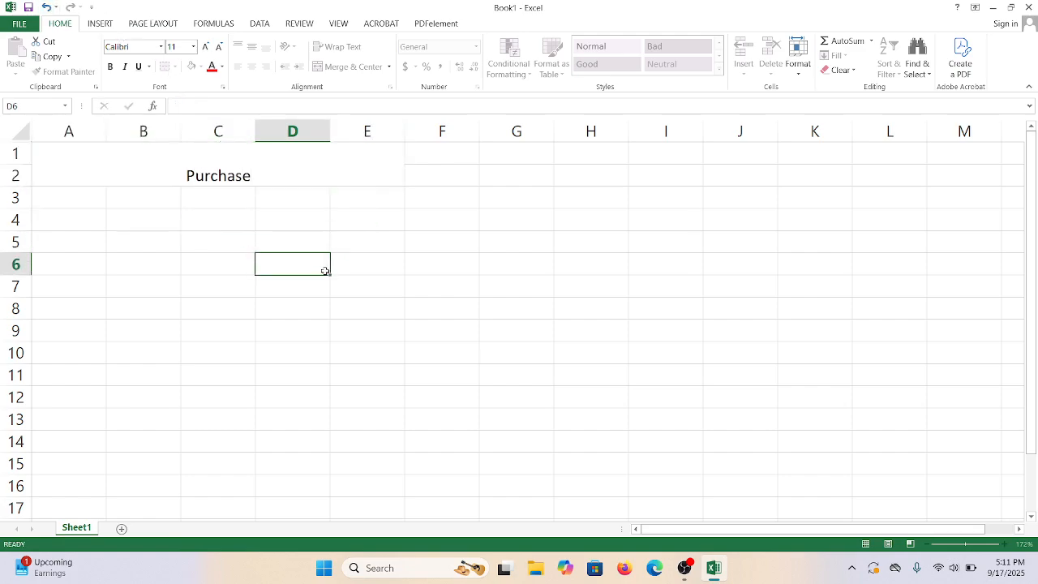
Enlarge the Purchase title to font size 20 and align it vertically to the middle of its cell.
{"action": "left_click", "coordinate": [229, 167]}
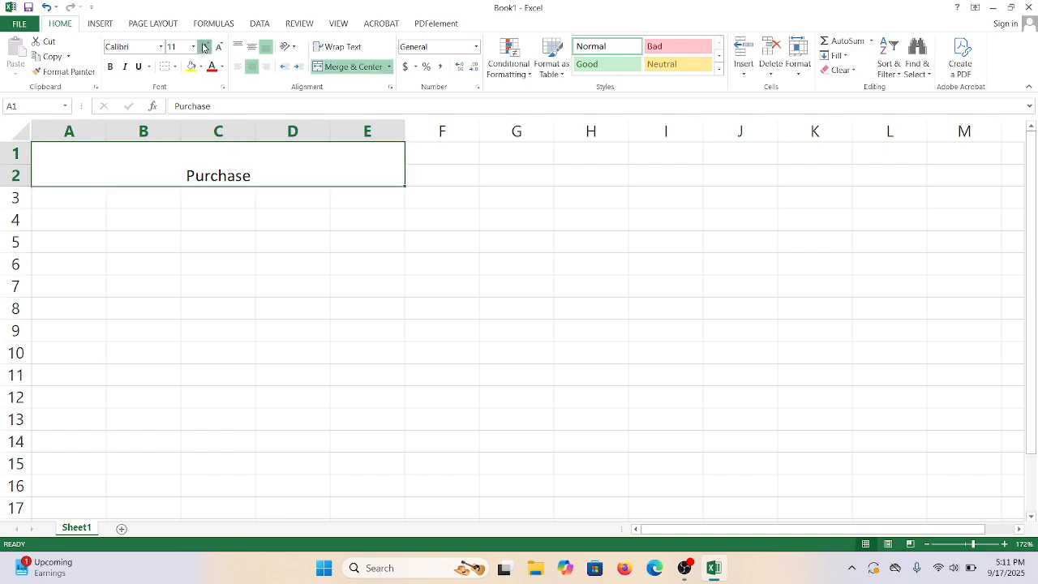
{"action": "left_click", "coordinate": [204, 46]}
{"action": "left_click", "coordinate": [208, 48]}
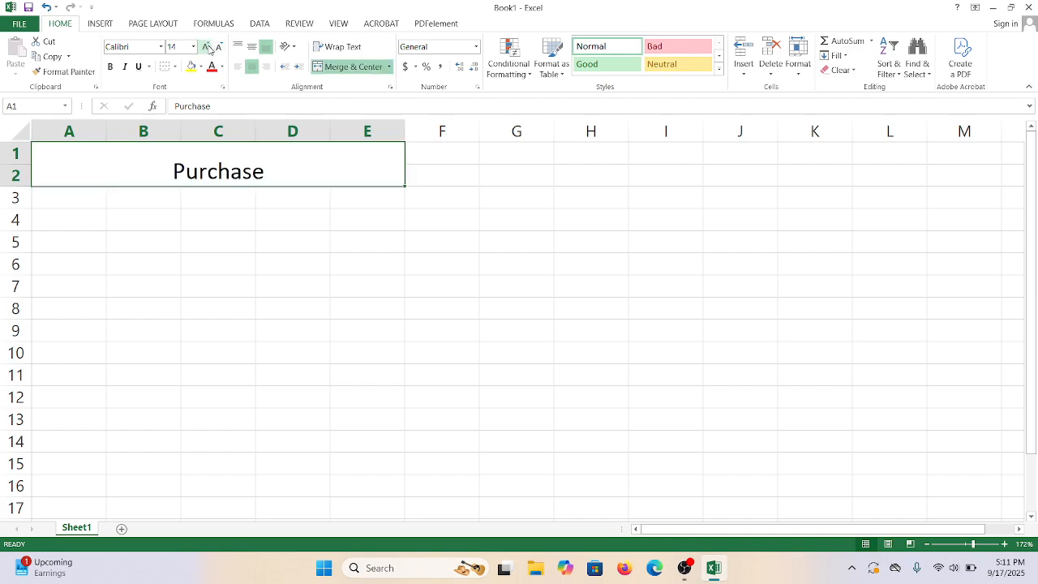
{"action": "left_click", "coordinate": [208, 48]}
{"action": "left_click", "coordinate": [208, 48]}
{"action": "left_click", "coordinate": [208, 48]}
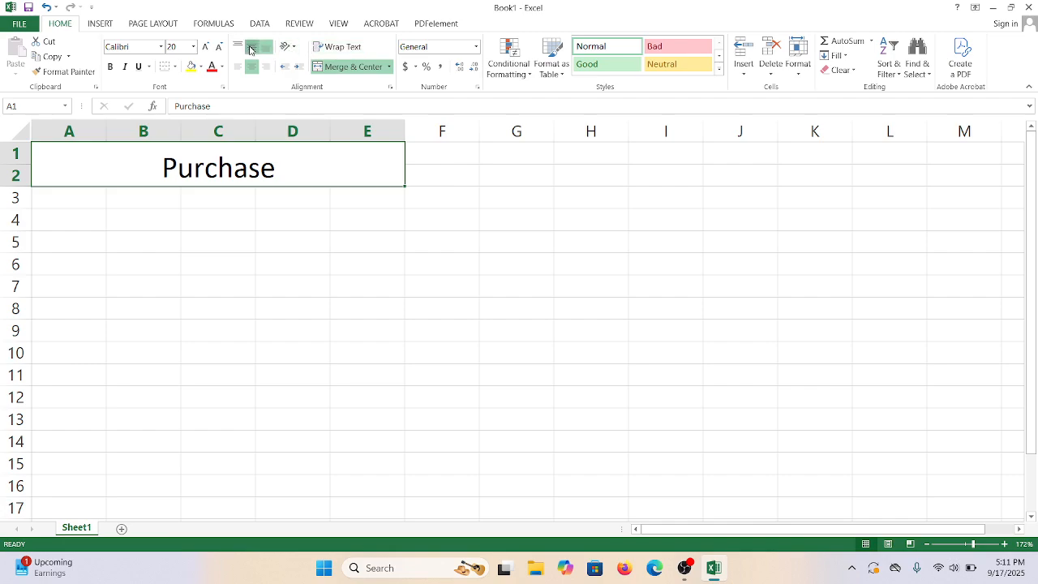
{"action": "left_click", "coordinate": [250, 51]}
{"action": "left_click", "coordinate": [264, 361]}
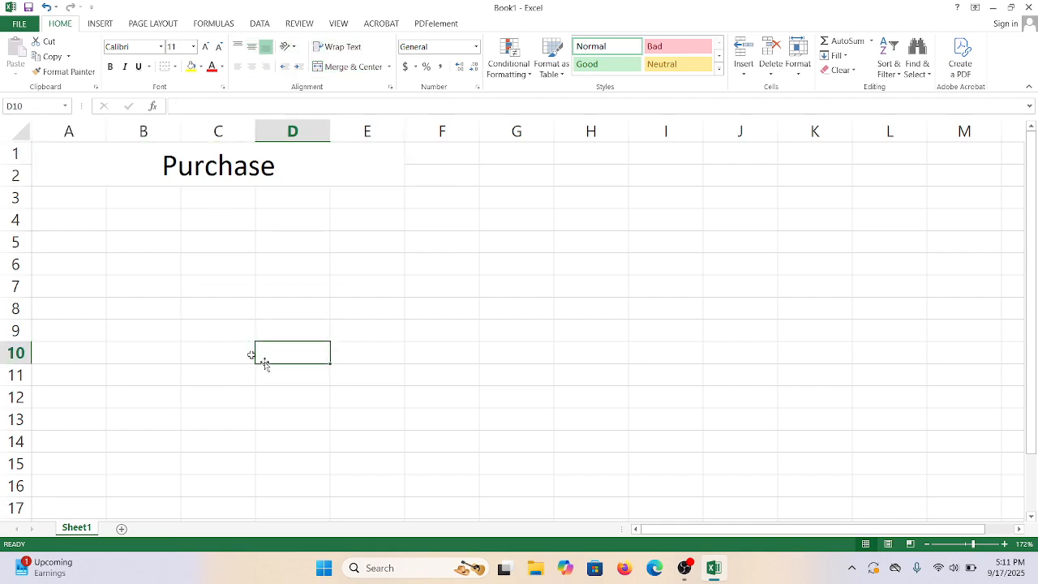
Enter Date as the first column heading in cell A3, below the title.
{"action": "left_click", "coordinate": [72, 194]}
{"action": "type", "text": "Date"}
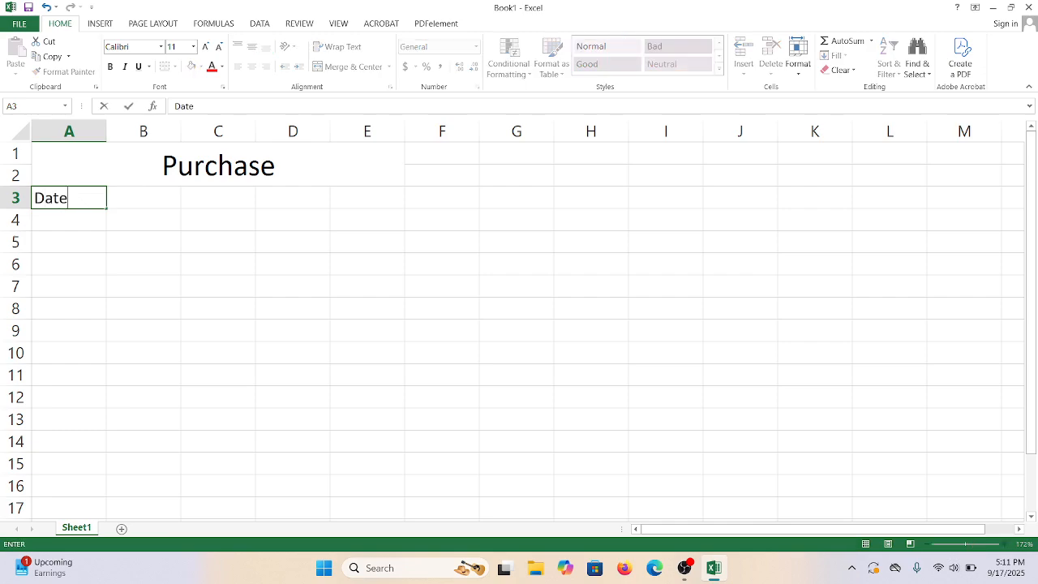
{"action": "key", "text": "Tab"}
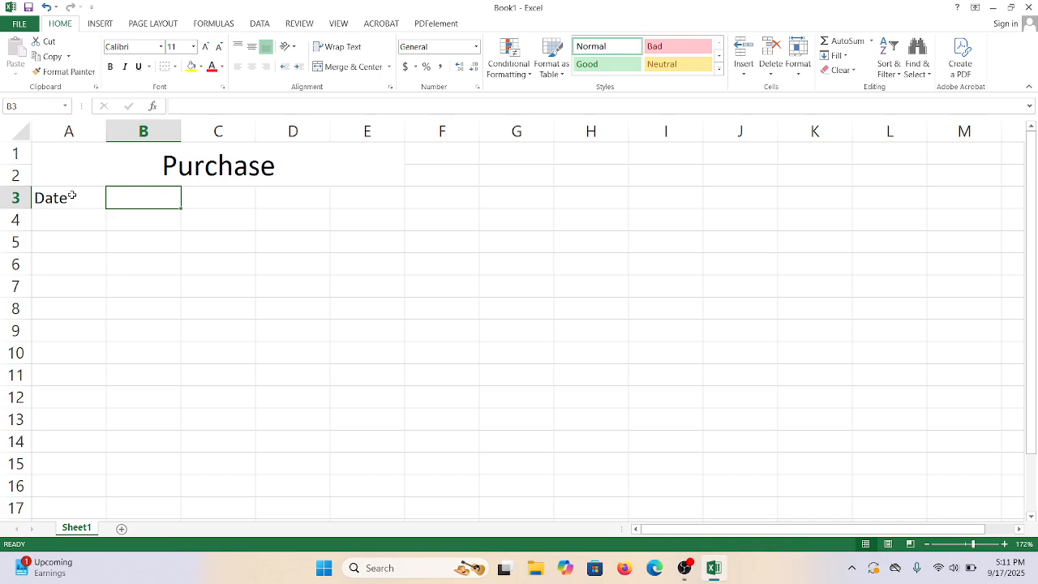
Enter Product name as the second column heading in cell B3.
{"action": "type", "text": "Nam"}
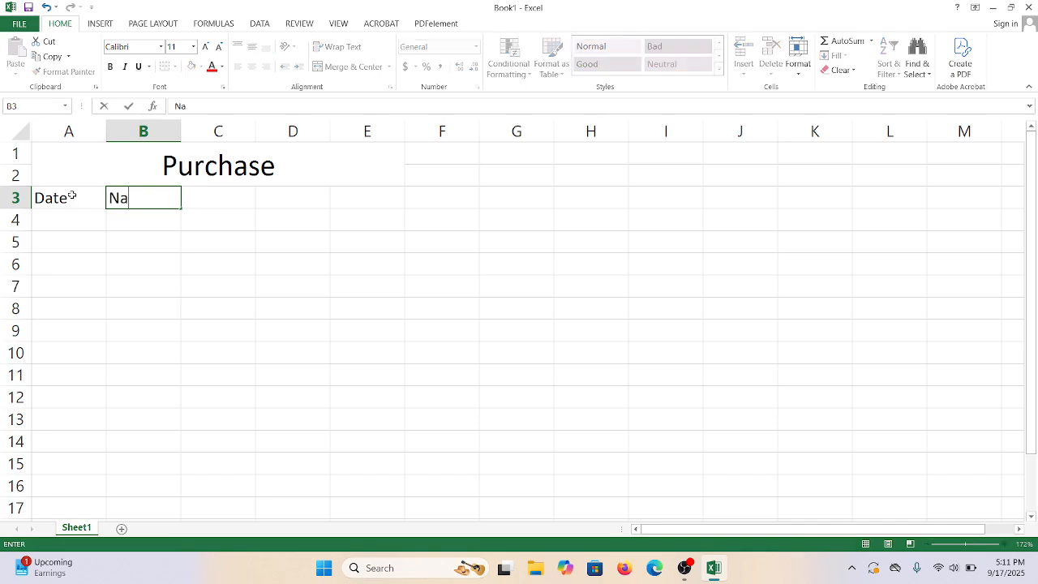
{"action": "key", "text": "BackSpace"}
{"action": "key", "text": "BackSpace"}
{"action": "key", "text": "BackSpace"}
{"action": "type", "text": "Produ"}
{"action": "type", "text": "ct "}
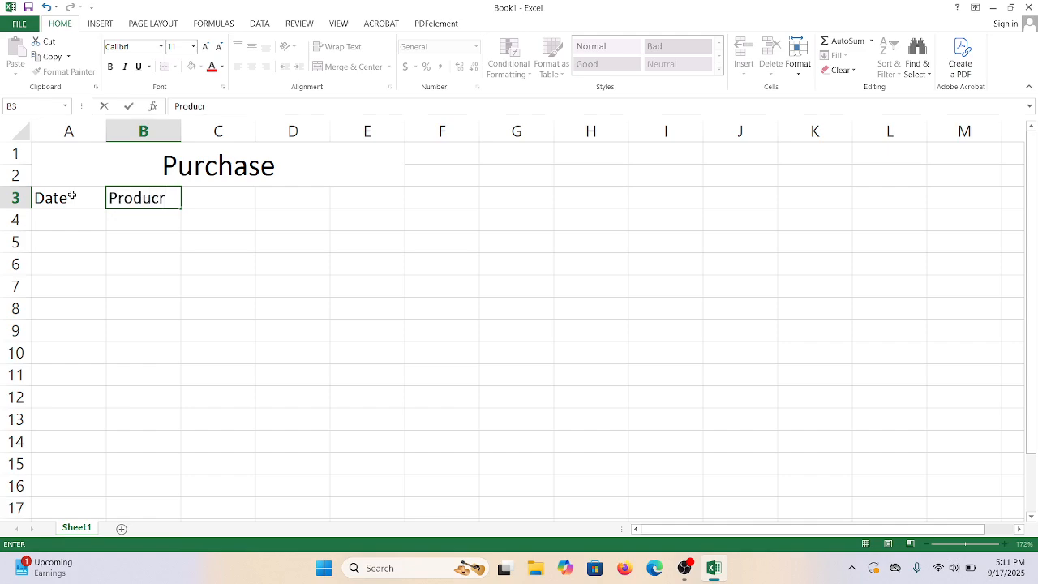
{"action": "type", "text": "name"}
{"action": "key", "text": "Tab"}
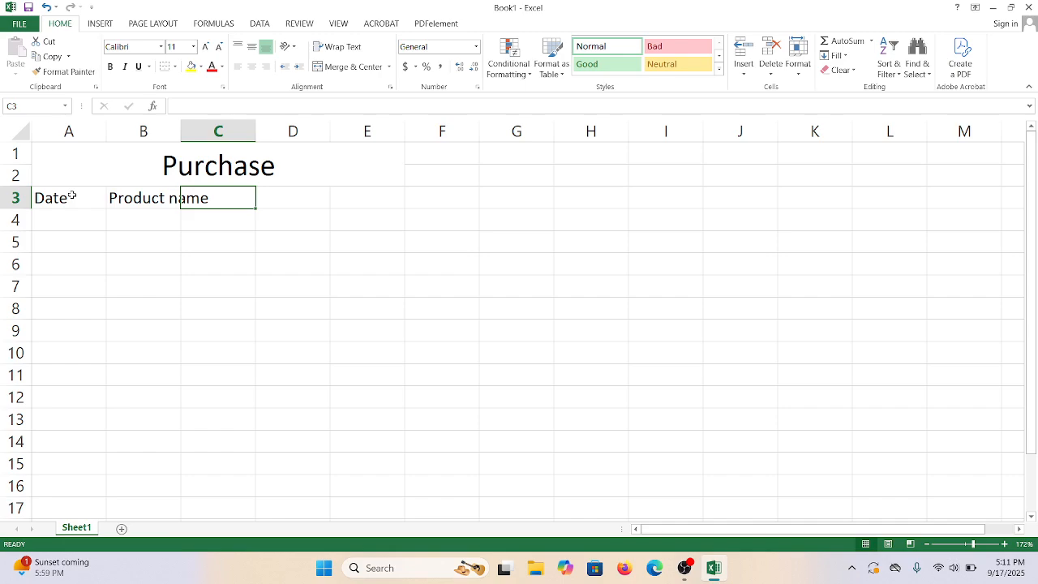
Enter the headings Unit, Unit price and Total in cells C3 to E3, and fit column B's width to its contents.
{"action": "type", "text": "Unit"}
{"action": "key", "text": "Tab"}
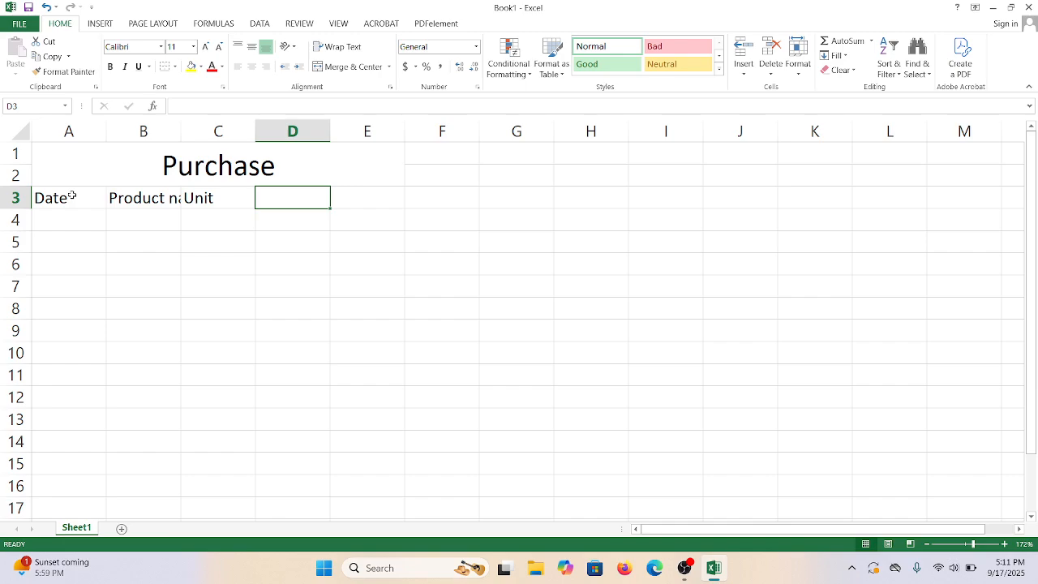
{"action": "type", "text": "y"}
{"action": "key", "text": "BackSpace"}
{"action": "type", "text": "Unit"}
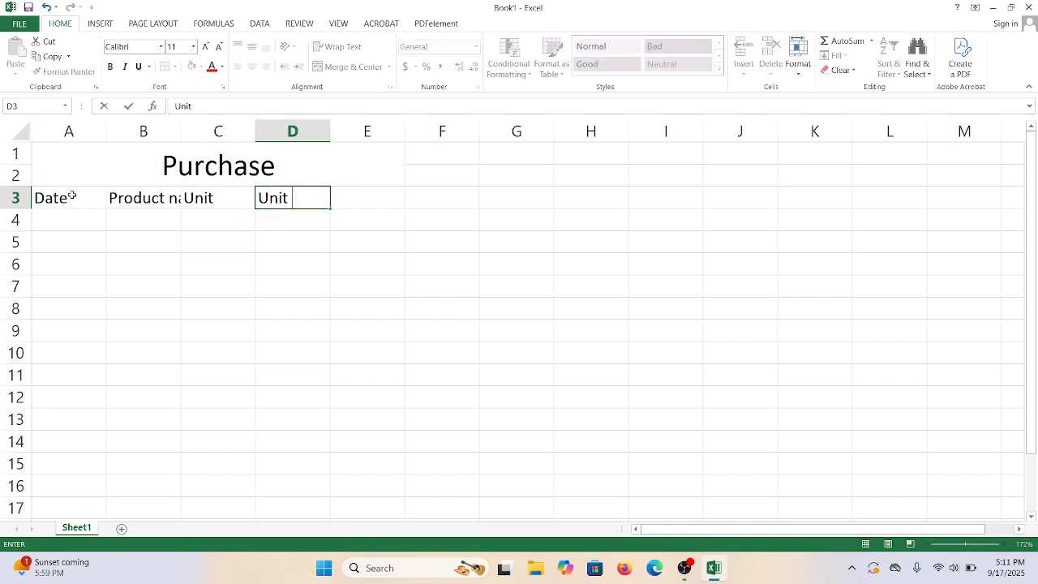
{"action": "type", "text": " price"}
{"action": "key", "text": "Tab"}
{"action": "type", "text": "Tot"}
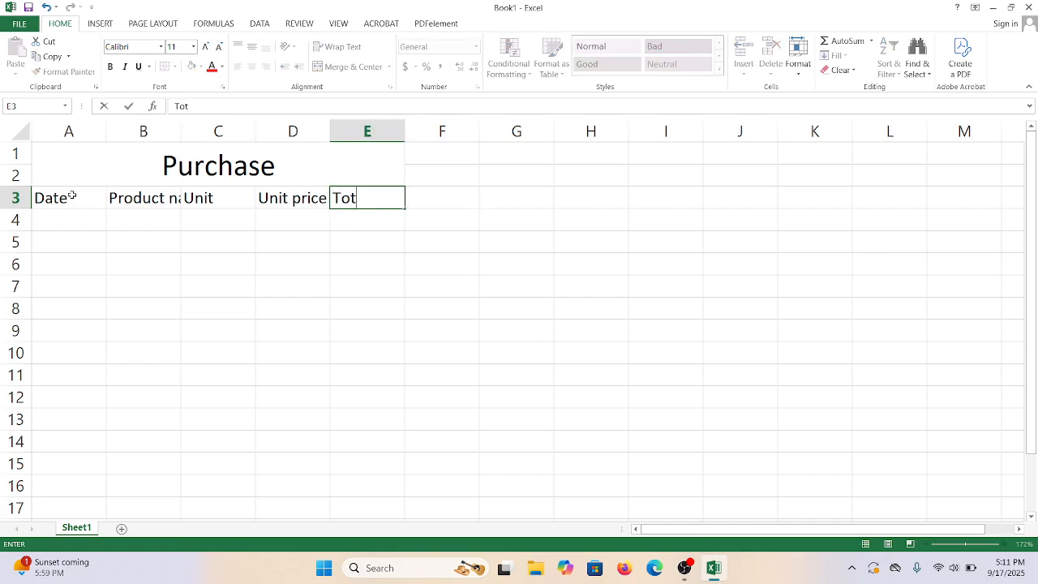
{"action": "type", "text": "al"}
{"action": "key", "text": "Return"}
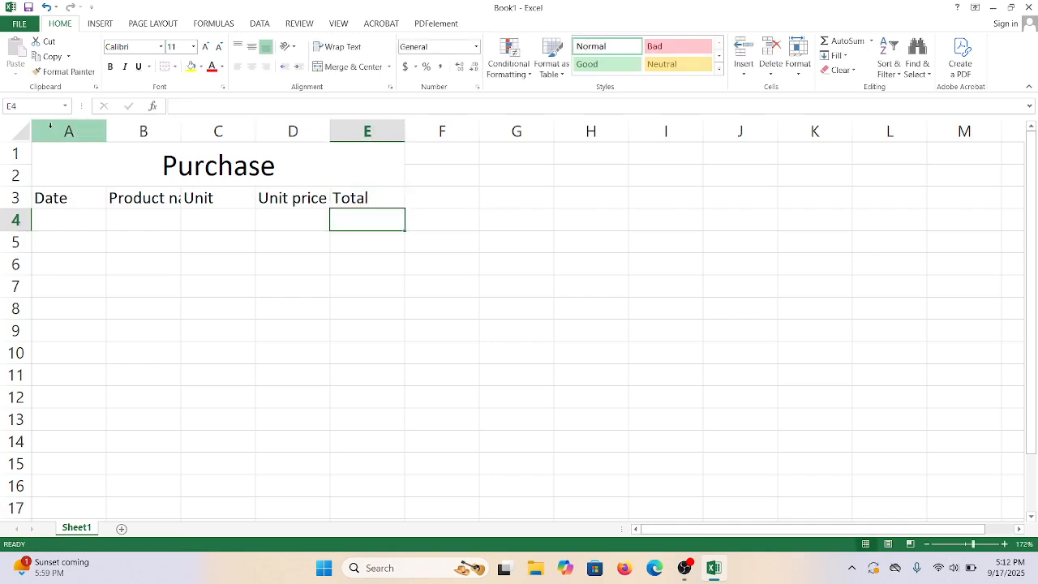
{"action": "double_click", "coordinate": [182, 130]}
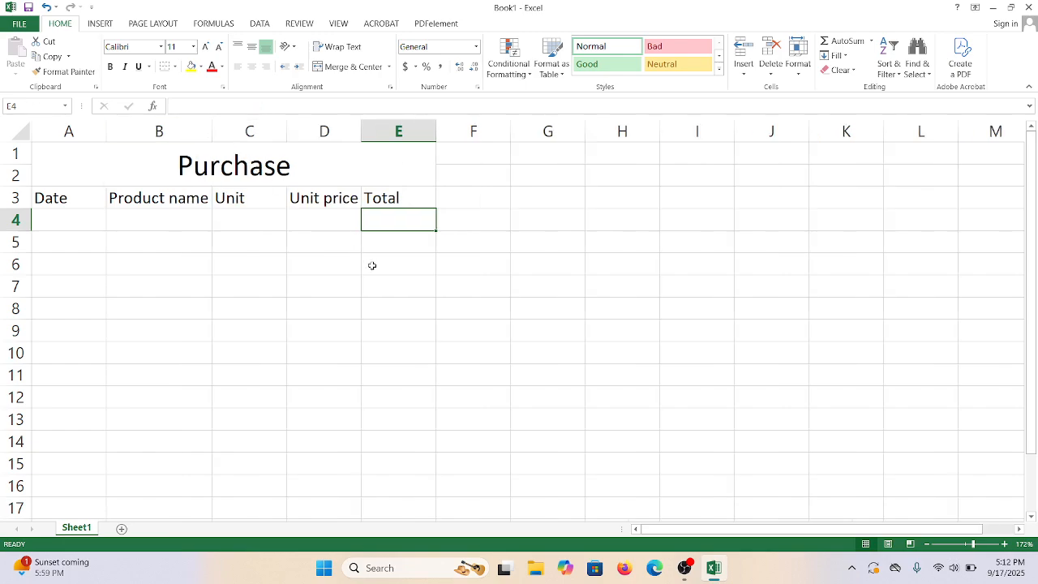
Enter the date 1-August-2025 in cell A4 under the Date heading.
{"action": "left_click", "coordinate": [47, 219]}
{"action": "type", "text": "1"}
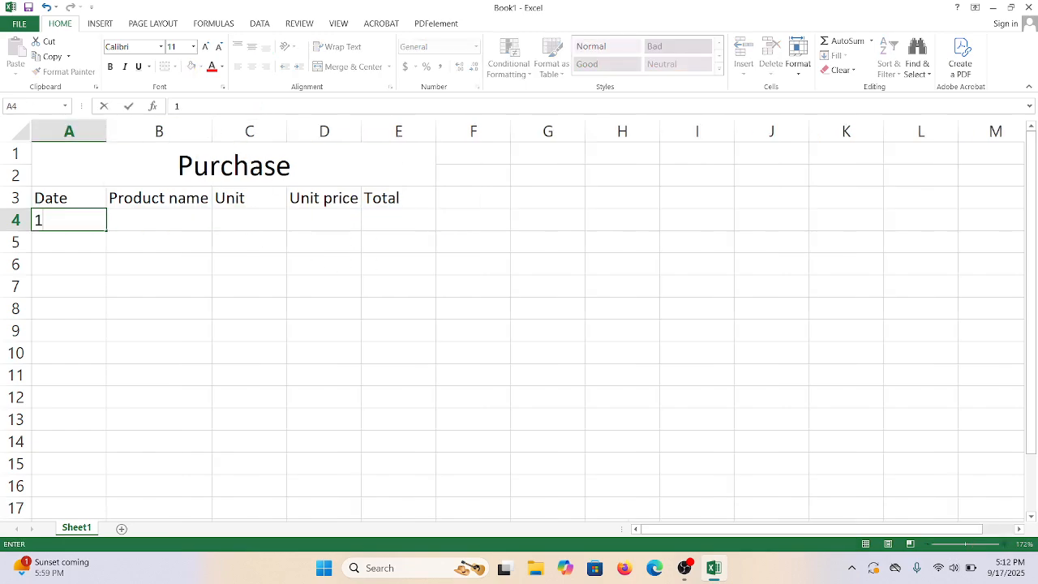
{"action": "type", "text": "-August-2020"}
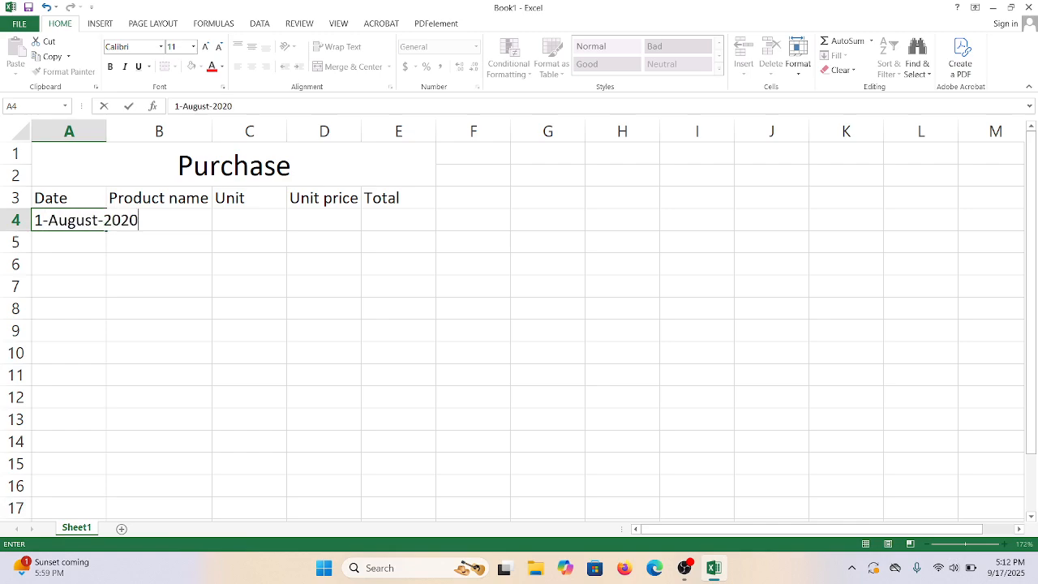
{"action": "key", "text": "BackSpace"}
{"action": "type", "text": "5"}
{"action": "key", "text": "Tab"}
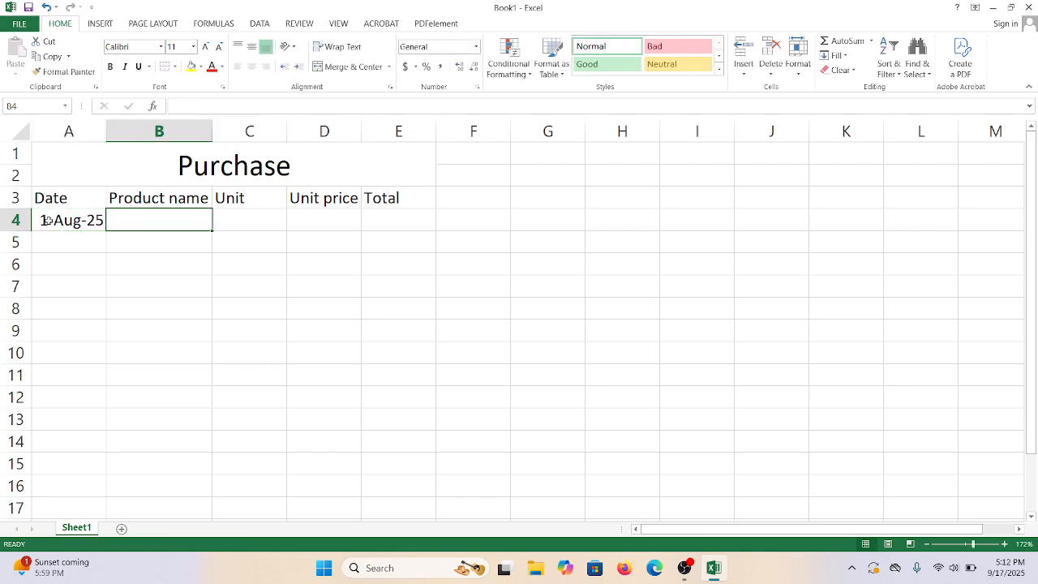
Fill in the first product in row 4 with the name Book, unit 10 and unit price 150.
{"action": "type", "text": "Book"}
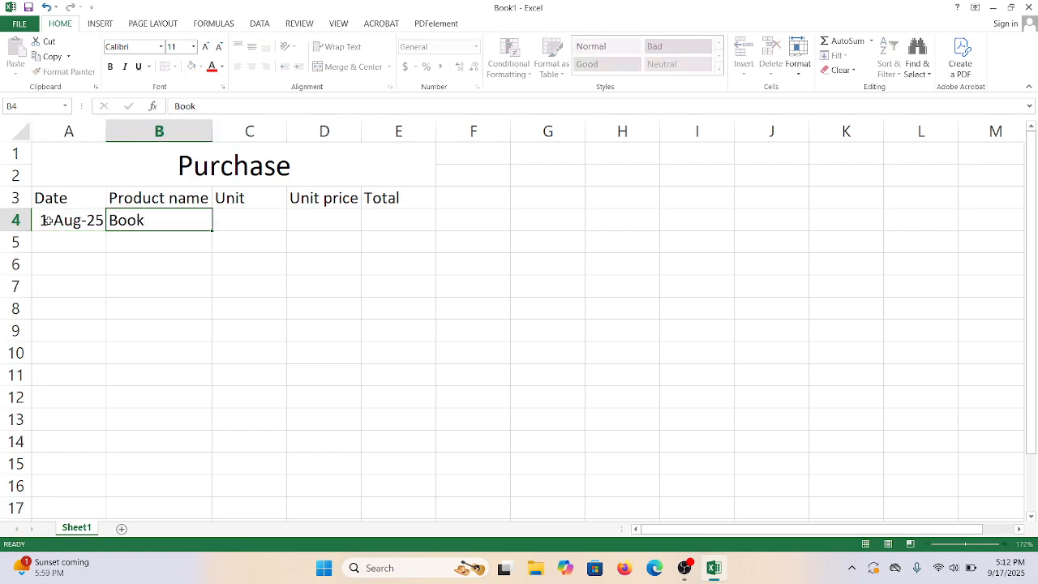
{"action": "key", "text": "Tab"}
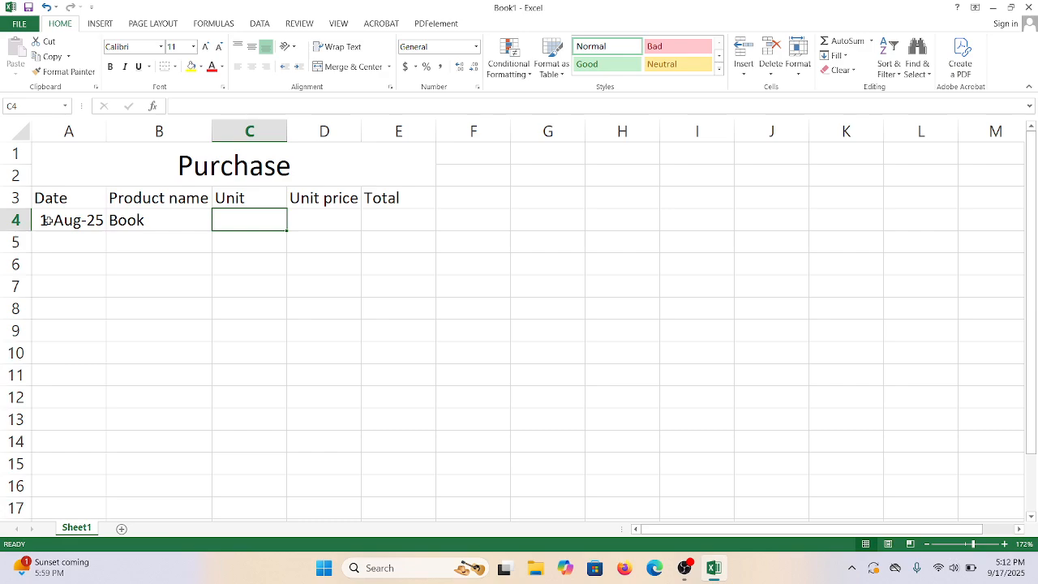
{"action": "type", "text": "10"}
{"action": "key", "text": "Tab"}
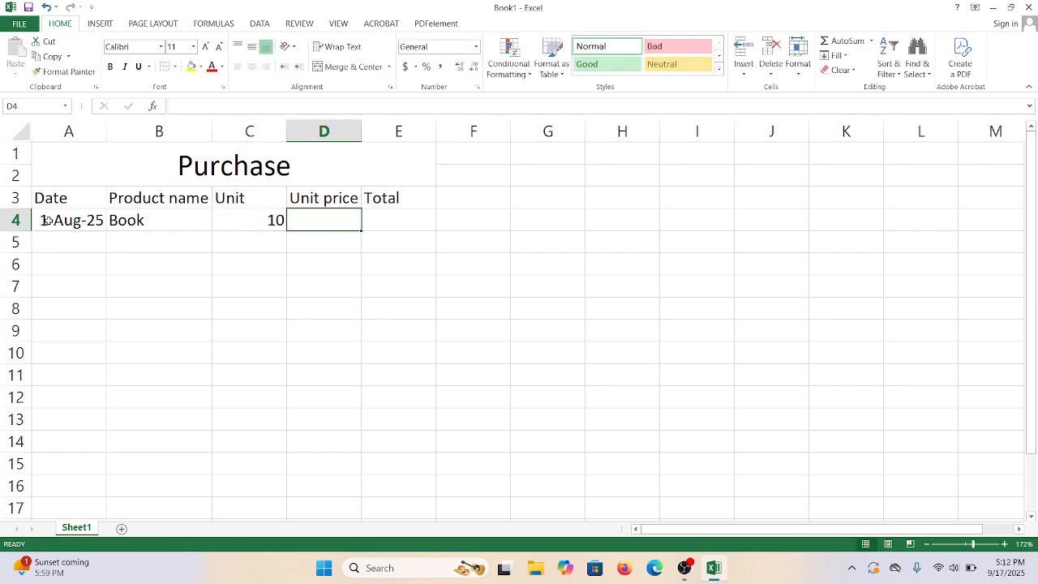
{"action": "type", "text": "150"}
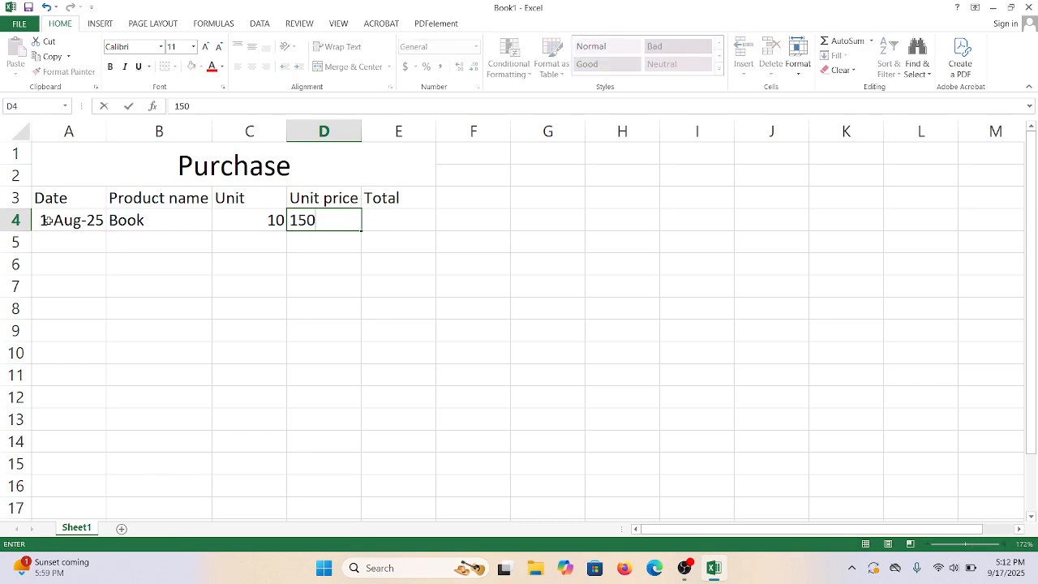
{"action": "key", "text": "Return"}
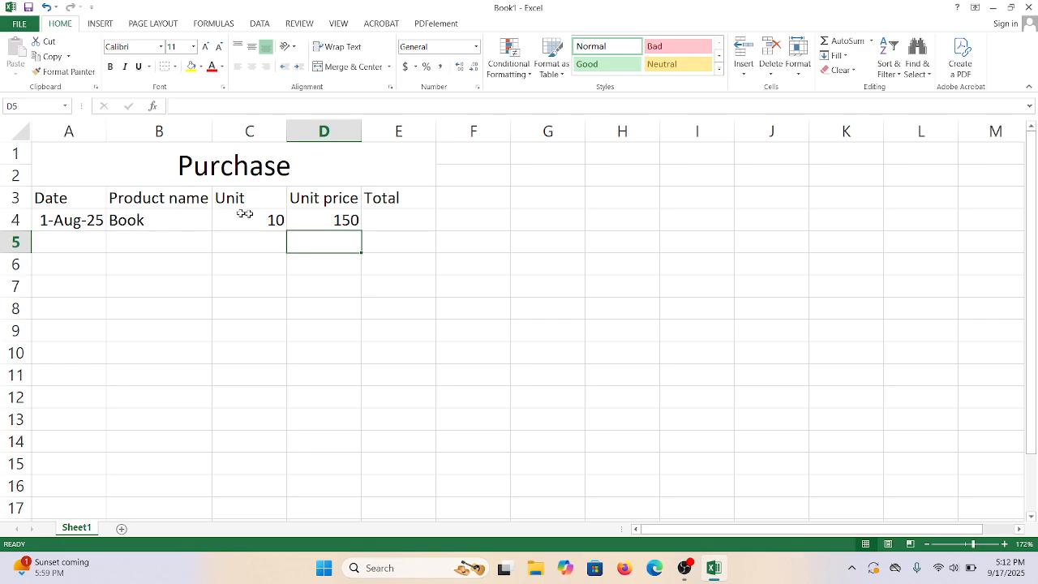
Calculate the total in cell E4 with the formula =C4*D4 and fill it down through E13.
{"action": "left_click", "coordinate": [396, 212]}
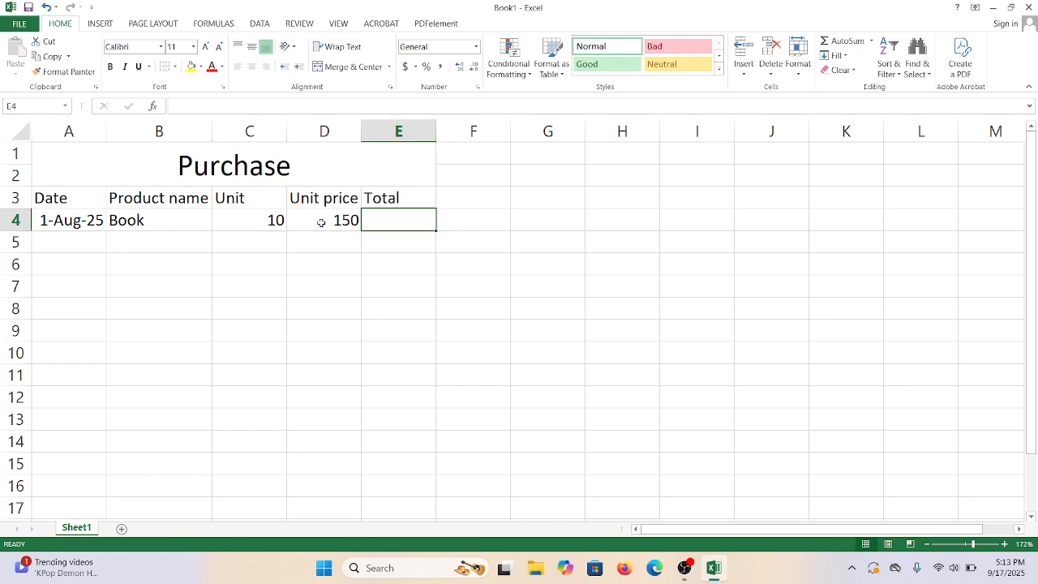
{"action": "type", "text": "="}
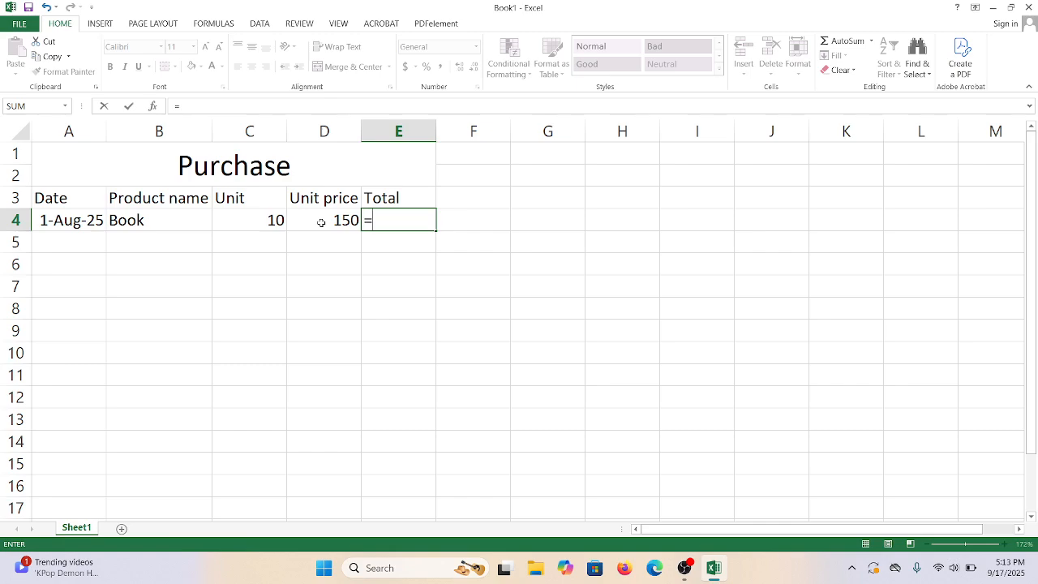
{"action": "type", "text": "c4*"}
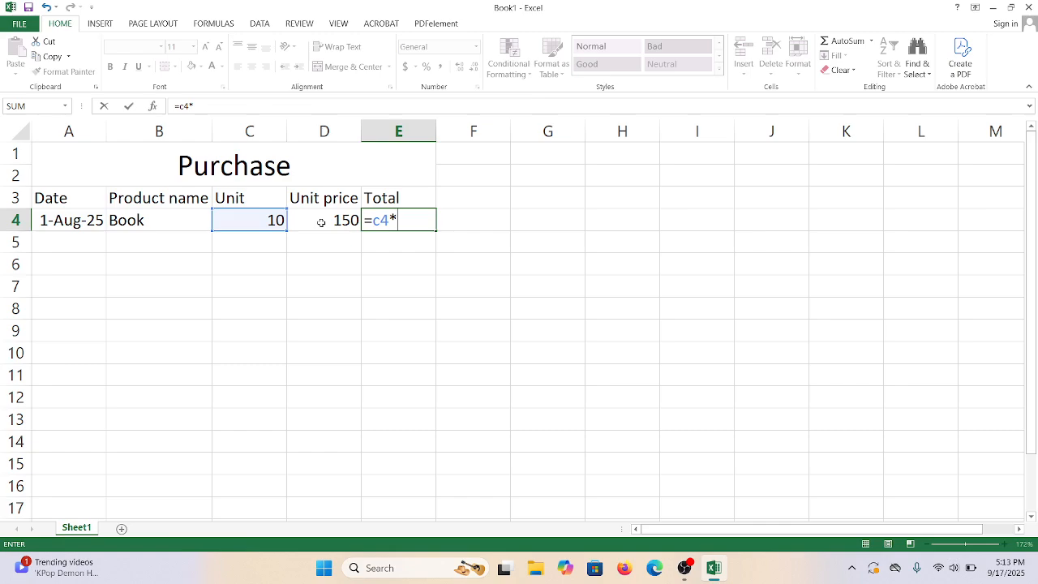
{"action": "type", "text": "D"}
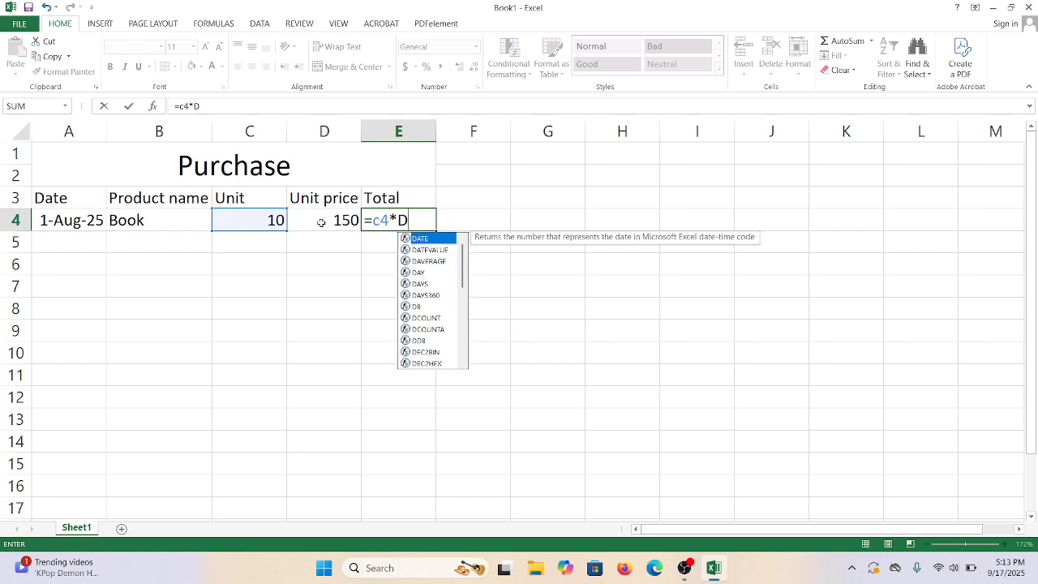
{"action": "type", "text": "4"}
{"action": "key", "text": "Return"}
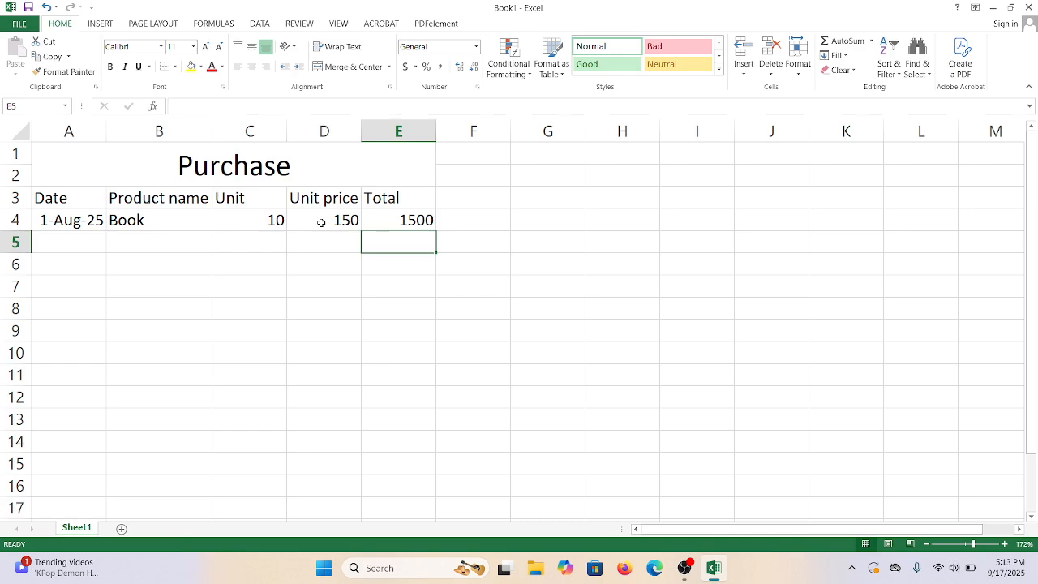
{"action": "left_click", "coordinate": [409, 215]}
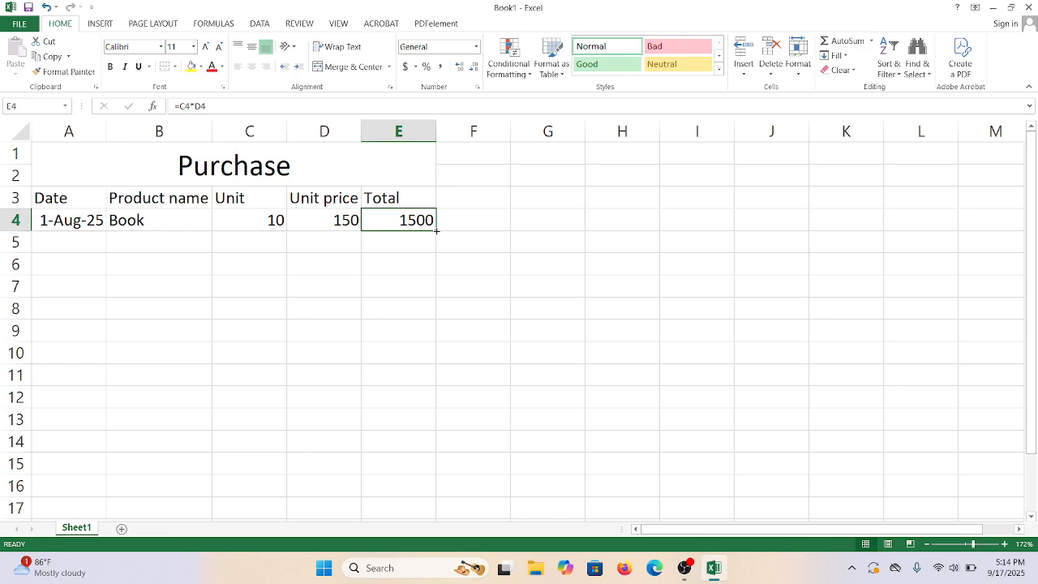
{"action": "left_click_drag", "start_coordinate": [436, 231], "coordinate": [442, 439]}
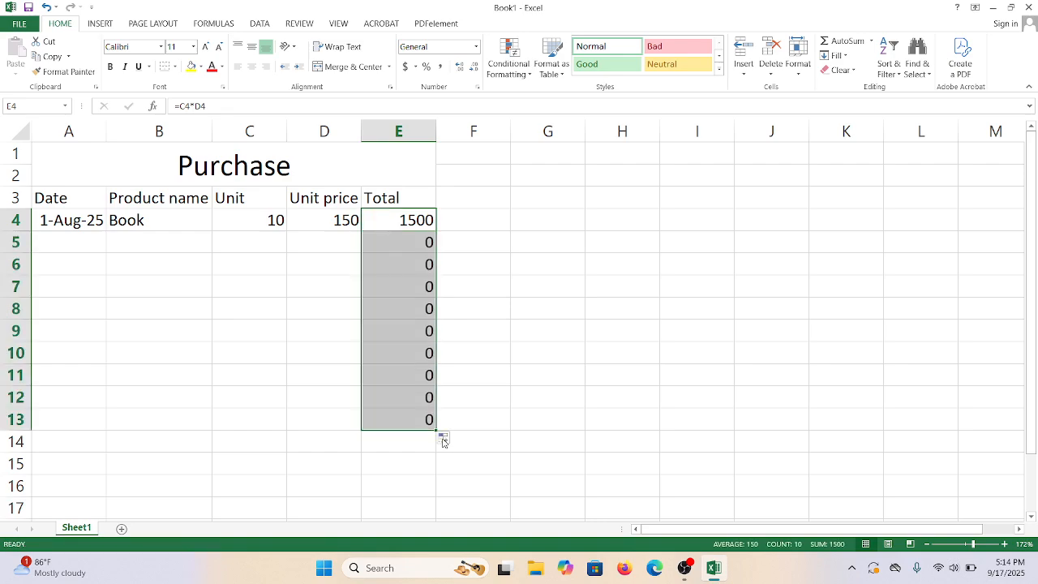
Fill in the second product in row 5 with unit 52, unit price 80 and the name pen.
{"action": "left_click", "coordinate": [224, 240]}
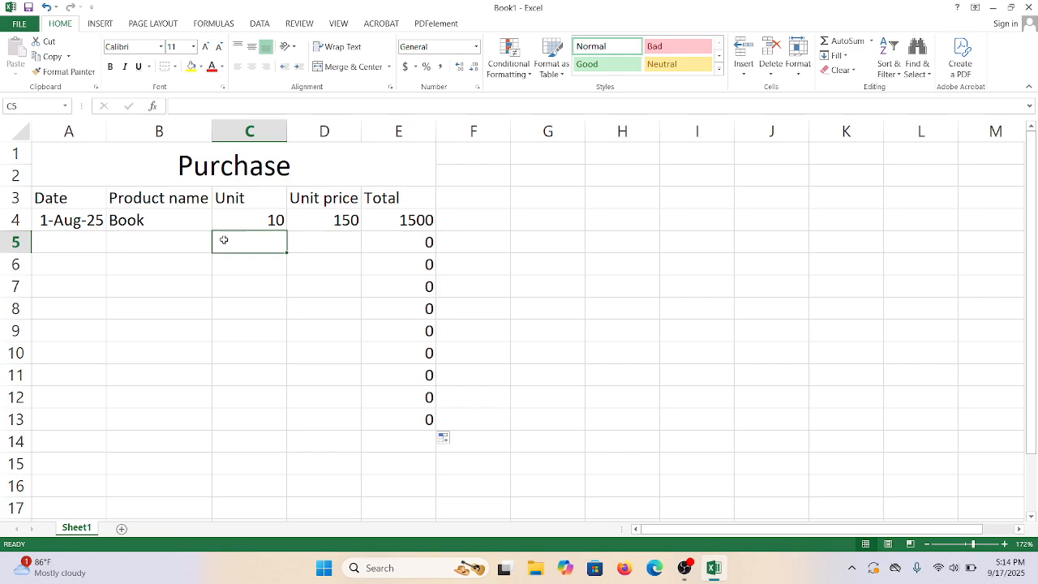
{"action": "type", "text": "52"}
{"action": "key", "text": "Tab"}
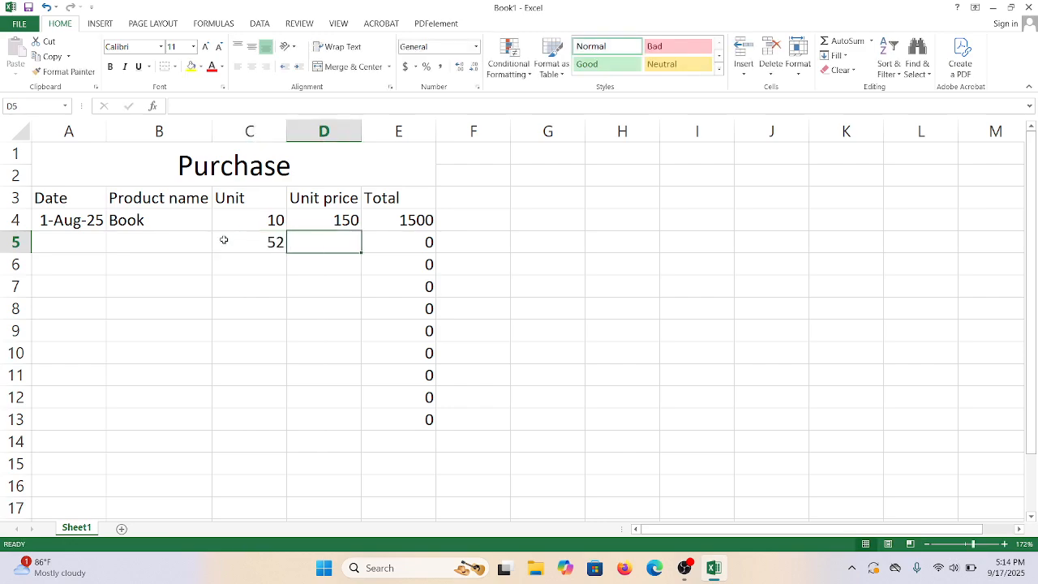
{"action": "type", "text": "80"}
{"action": "key", "text": "Return"}
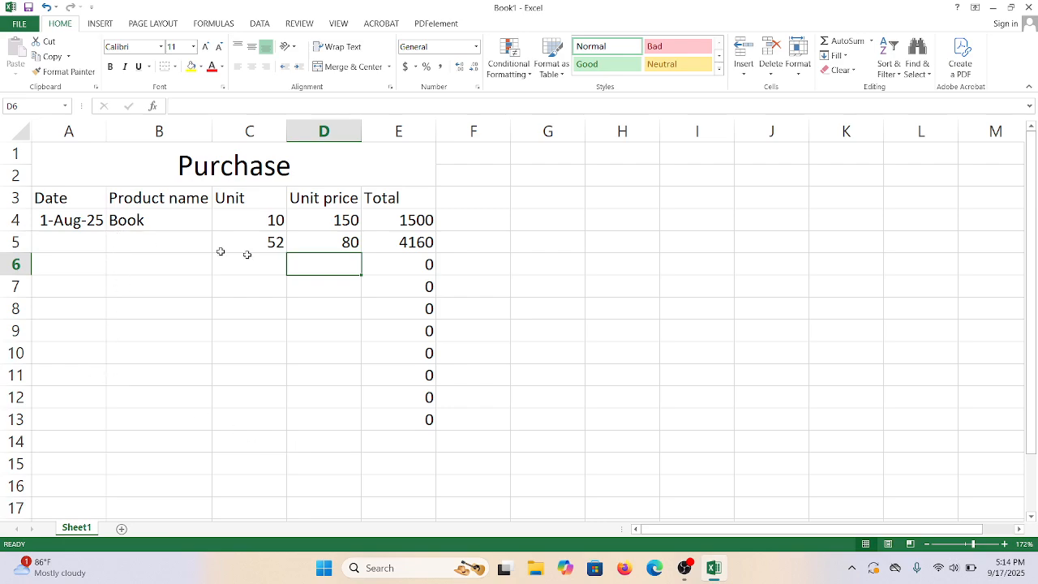
{"action": "left_click", "coordinate": [188, 239]}
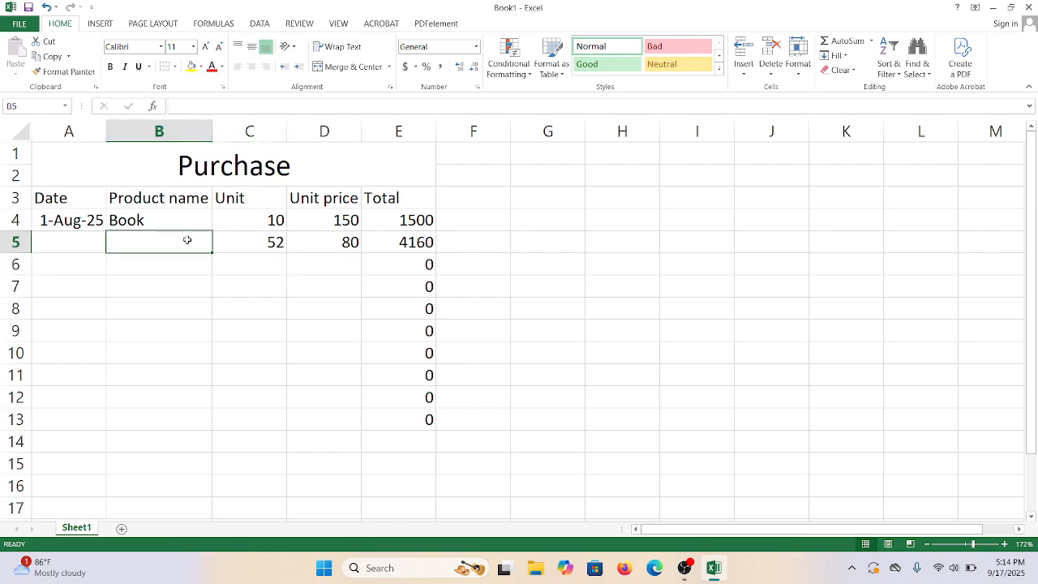
{"action": "type", "text": "pen"}
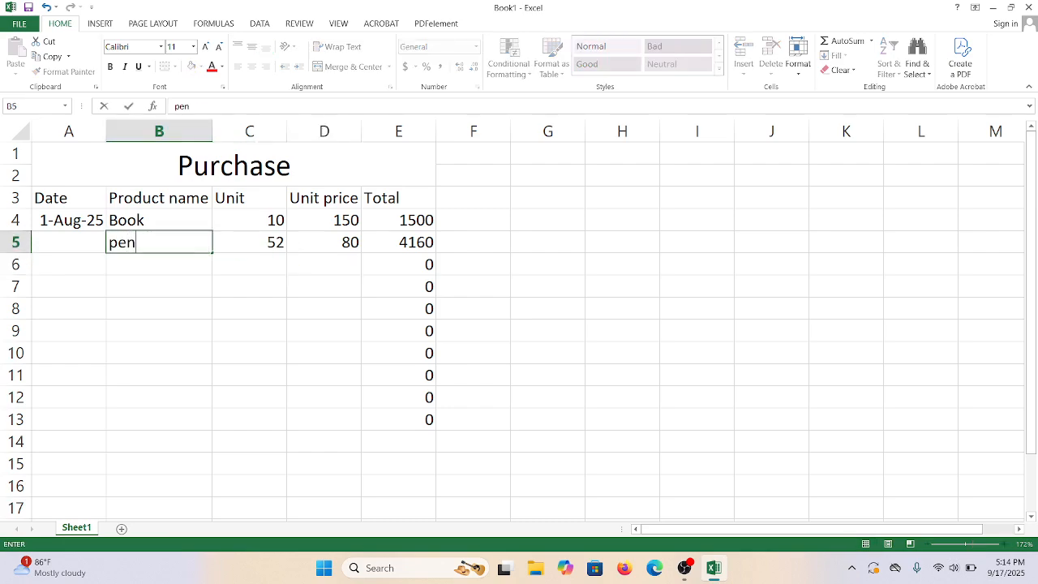
{"action": "key", "text": "ctrl+Return"}
{"action": "key", "text": "Tab"}
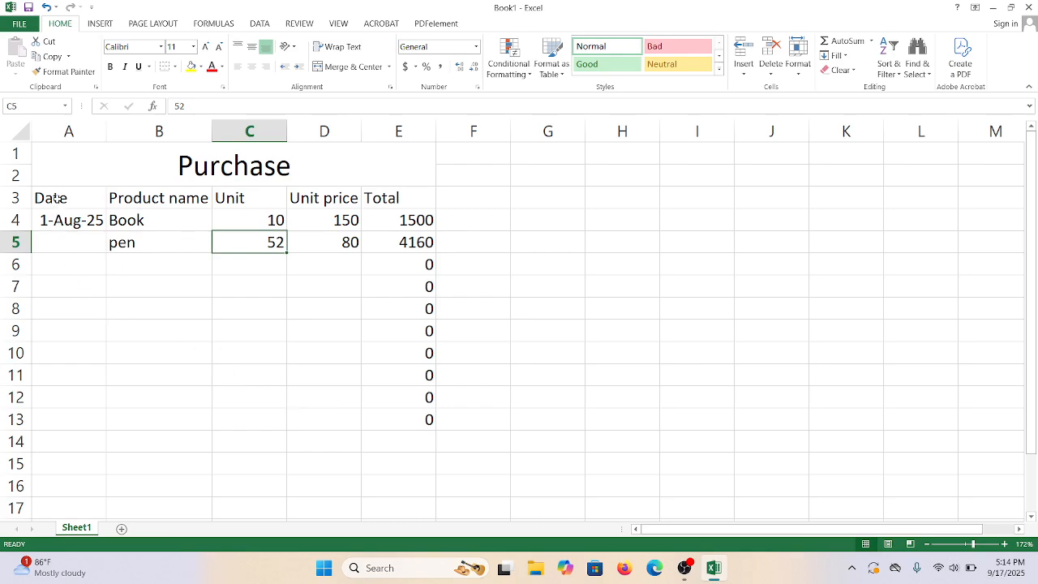
Merge and center cells A4:A13 into one date cell and align the date vertically to the middle.
{"action": "left_click_drag", "start_coordinate": [58, 221], "coordinate": [59, 418]}
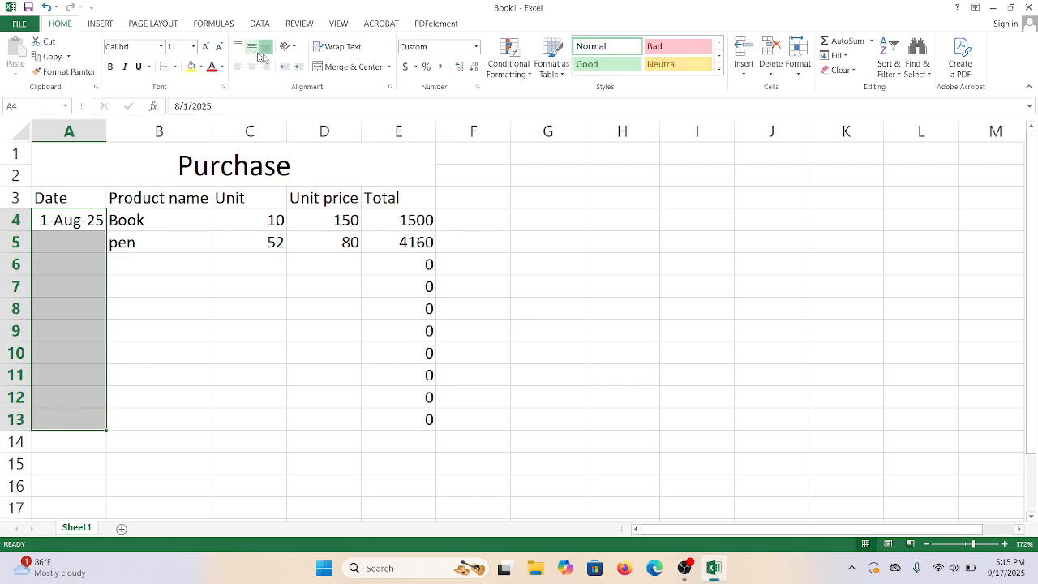
{"action": "left_click", "coordinate": [349, 70]}
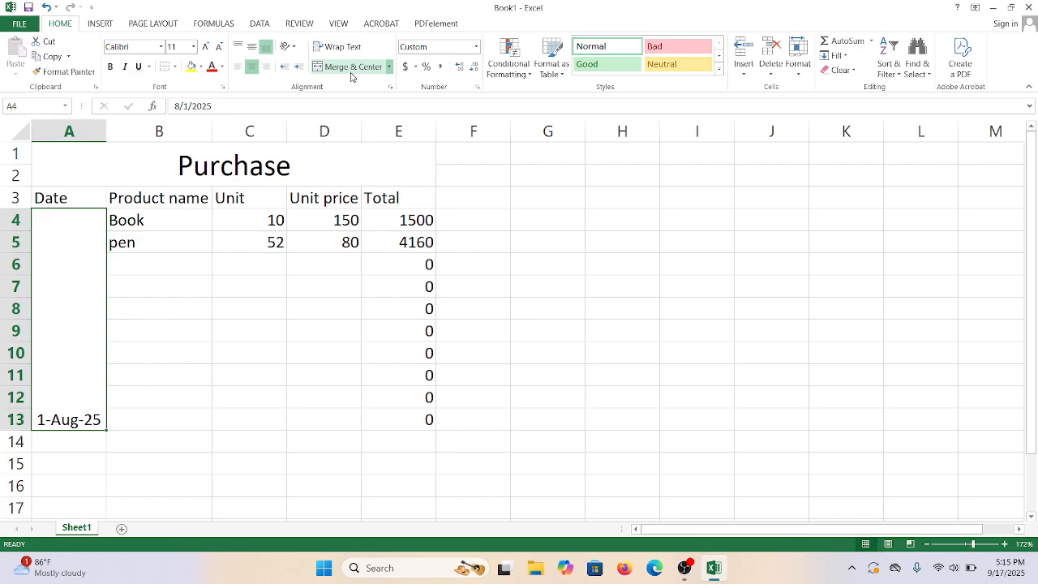
{"action": "left_click", "coordinate": [253, 50]}
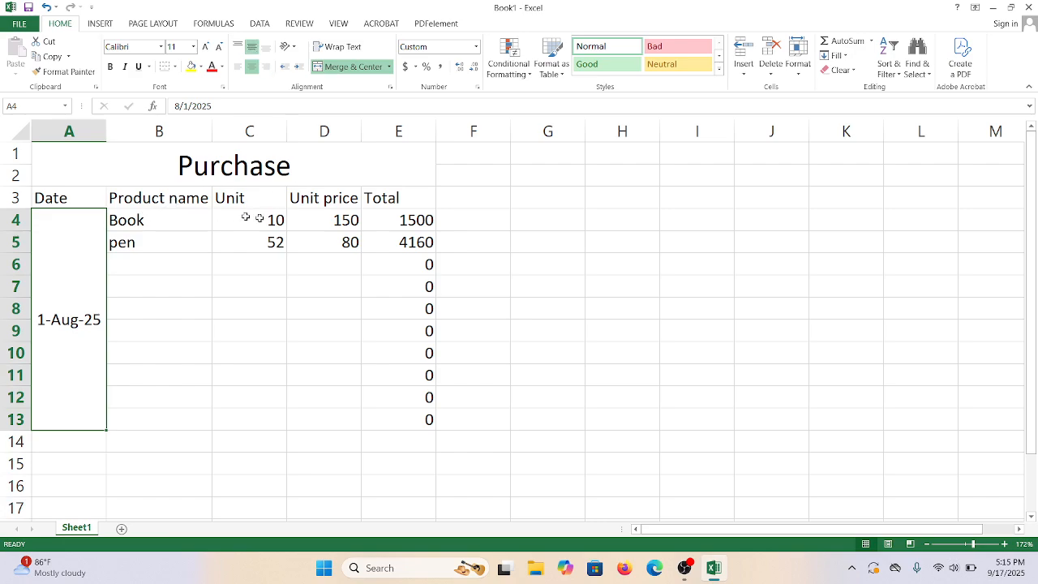
Fill in the third product in row 6 with the name Bag, unit 90 and unit price 500.
{"action": "left_click", "coordinate": [161, 262]}
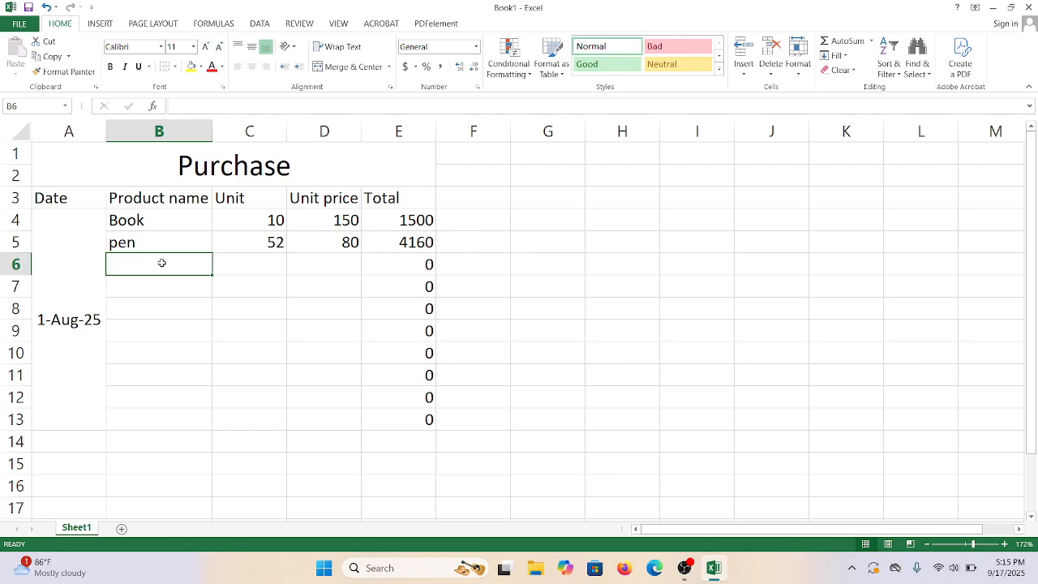
{"action": "type", "text": "Bag"}
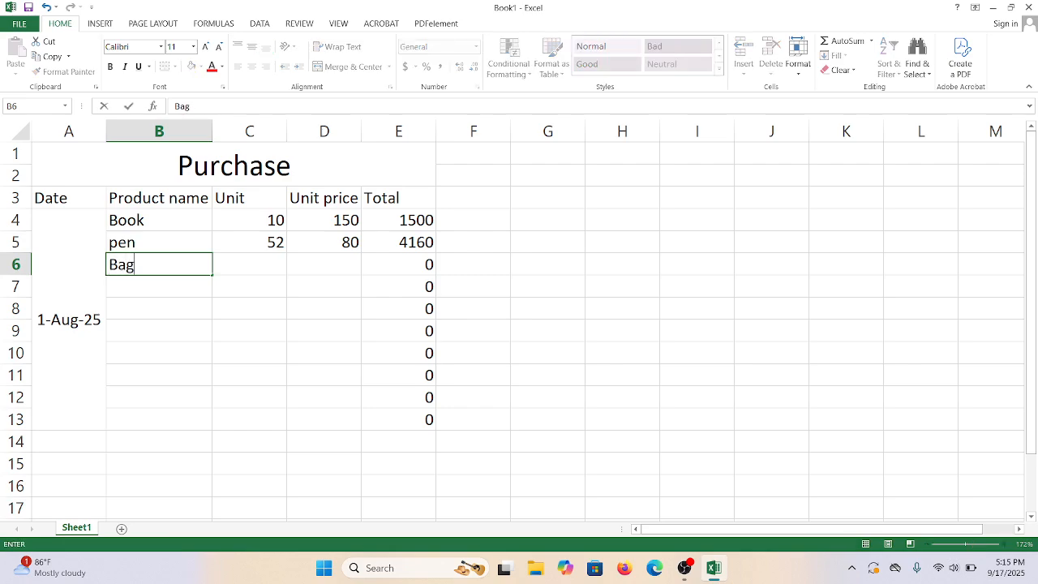
{"action": "key", "text": "Tab"}
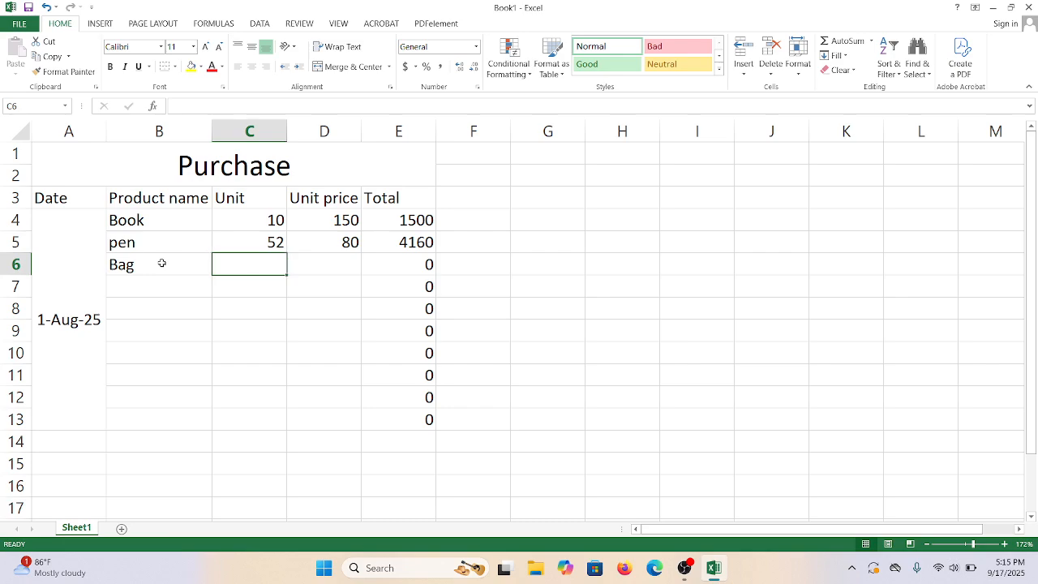
{"action": "type", "text": "90"}
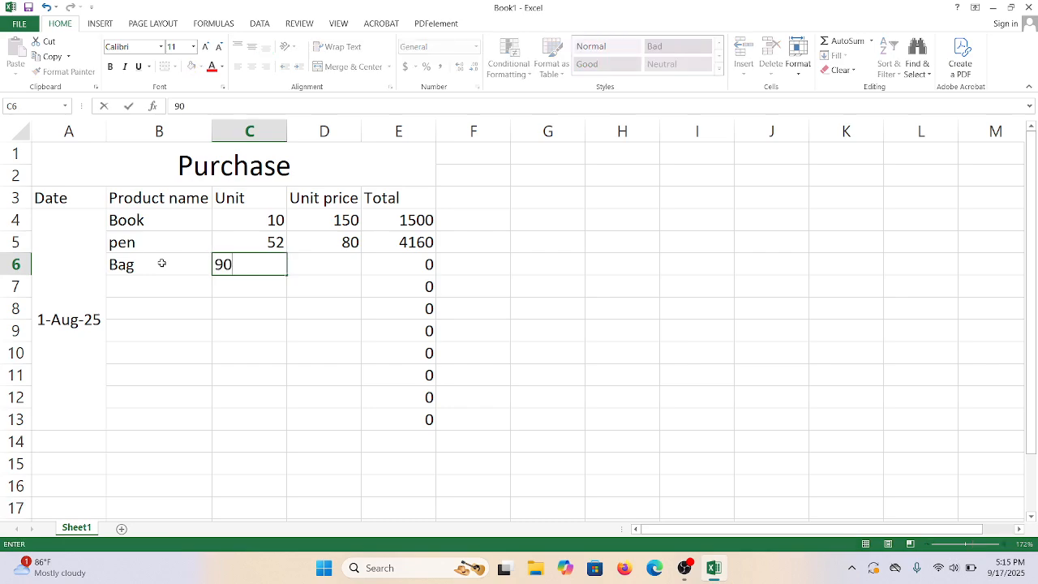
{"action": "key", "text": "Tab"}
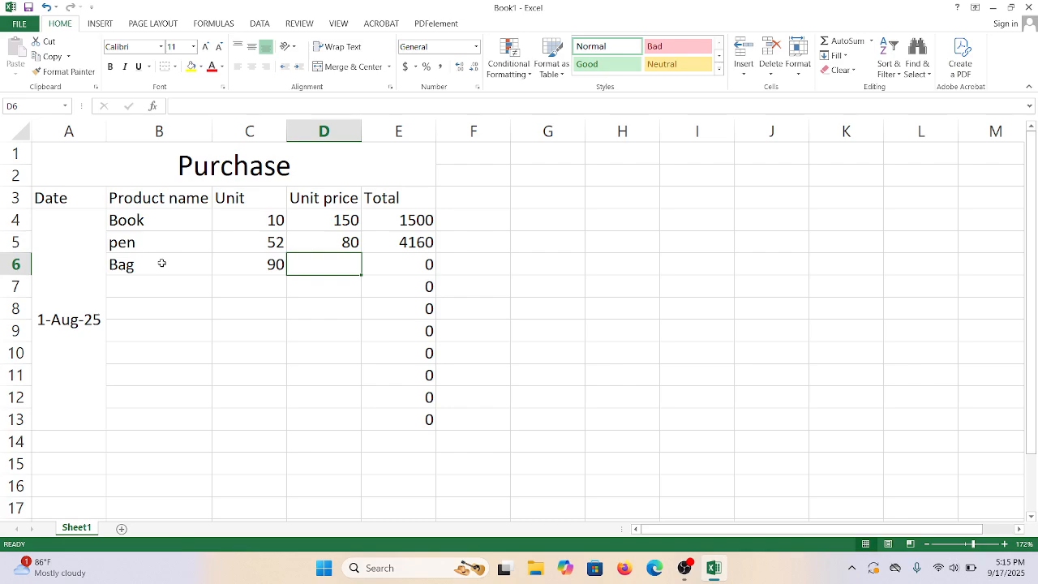
{"action": "type", "text": "500"}
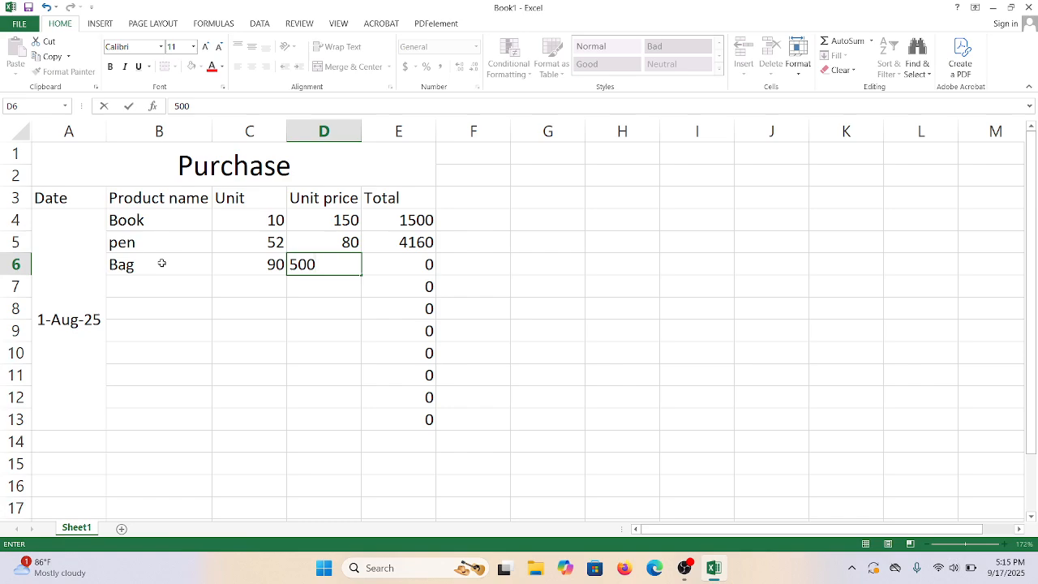
{"action": "key", "text": "Return"}
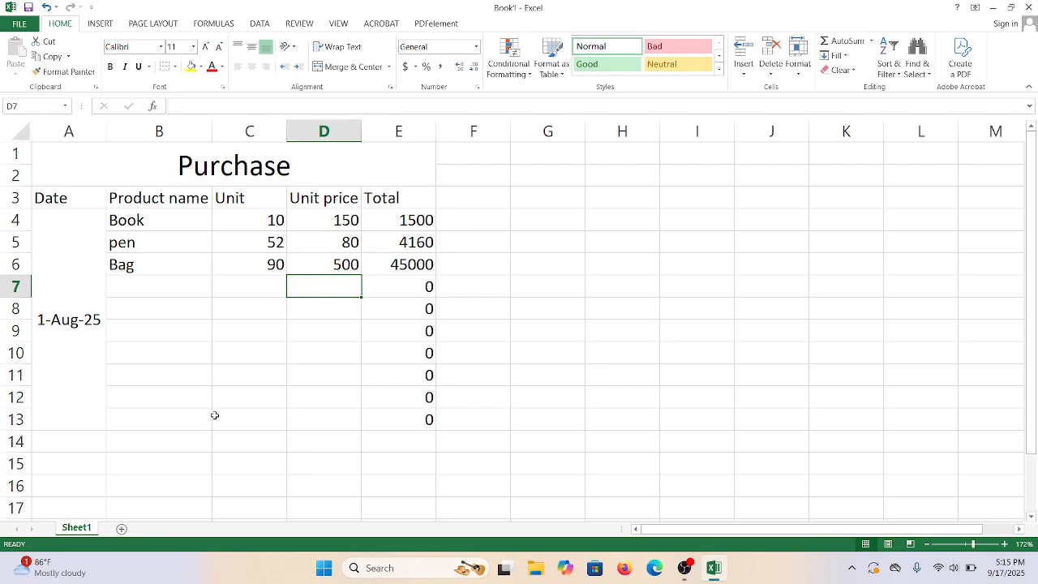
Merge and center cells A14:D15, label the merged cell Total Cost and align it vertically to the middle.
{"action": "left_click_drag", "start_coordinate": [72, 440], "coordinate": [325, 471]}
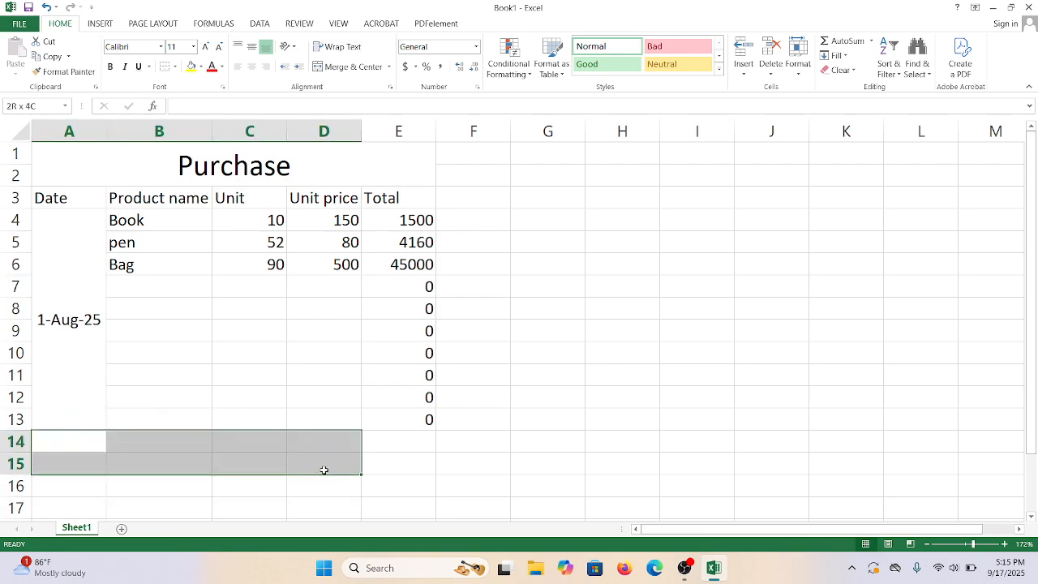
{"action": "left_click", "coordinate": [333, 67]}
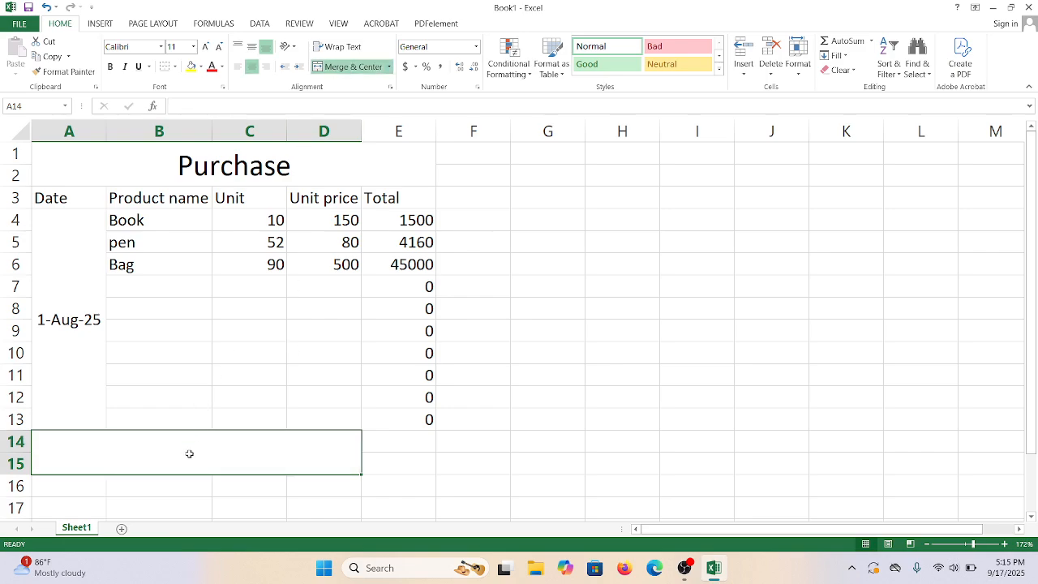
{"action": "type", "text": "To"}
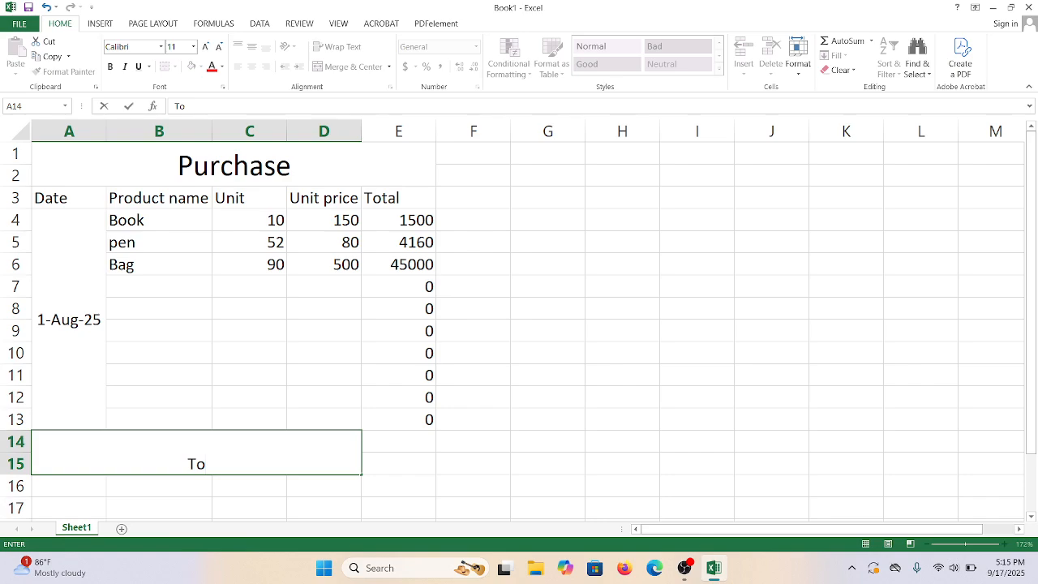
{"action": "type", "text": "tal Cost"}
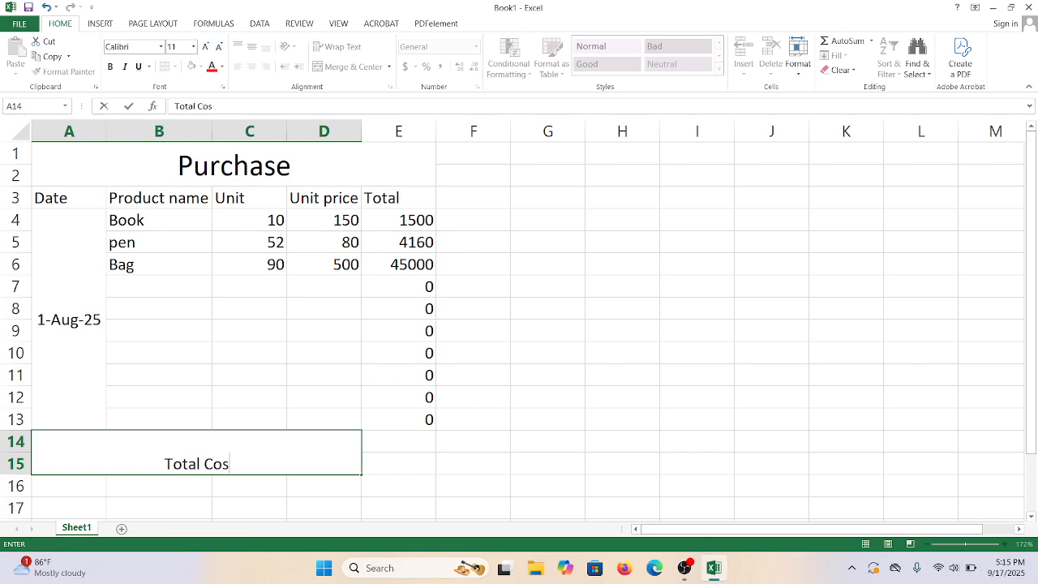
{"action": "key", "text": "Return"}
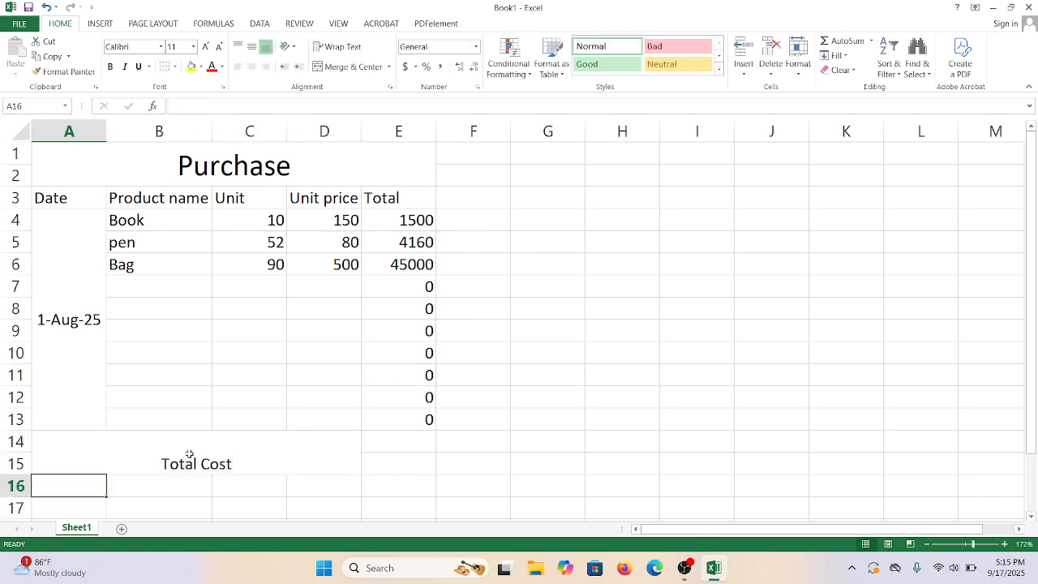
{"action": "left_click", "coordinate": [233, 464]}
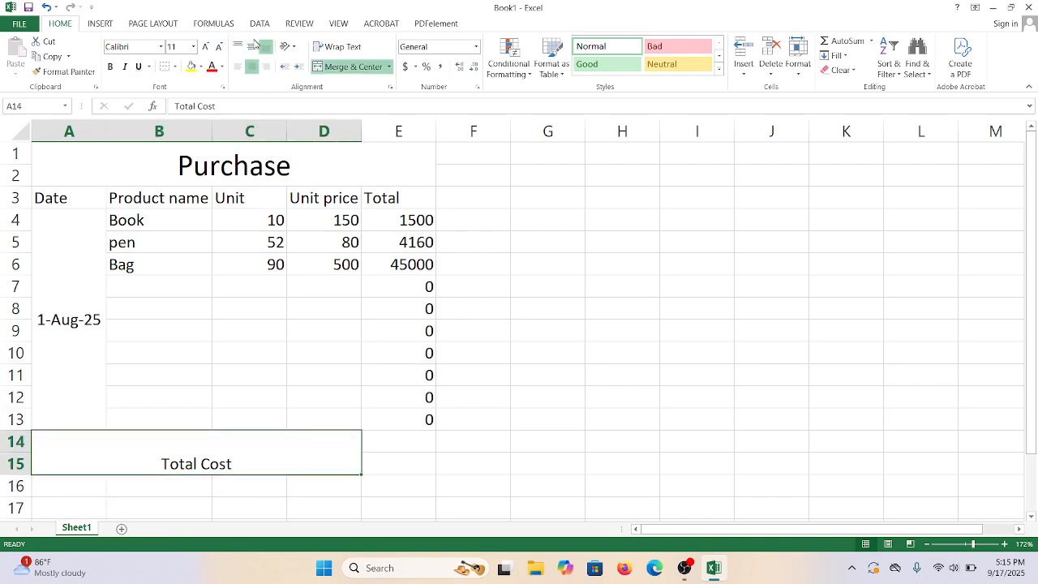
{"action": "left_click", "coordinate": [251, 46]}
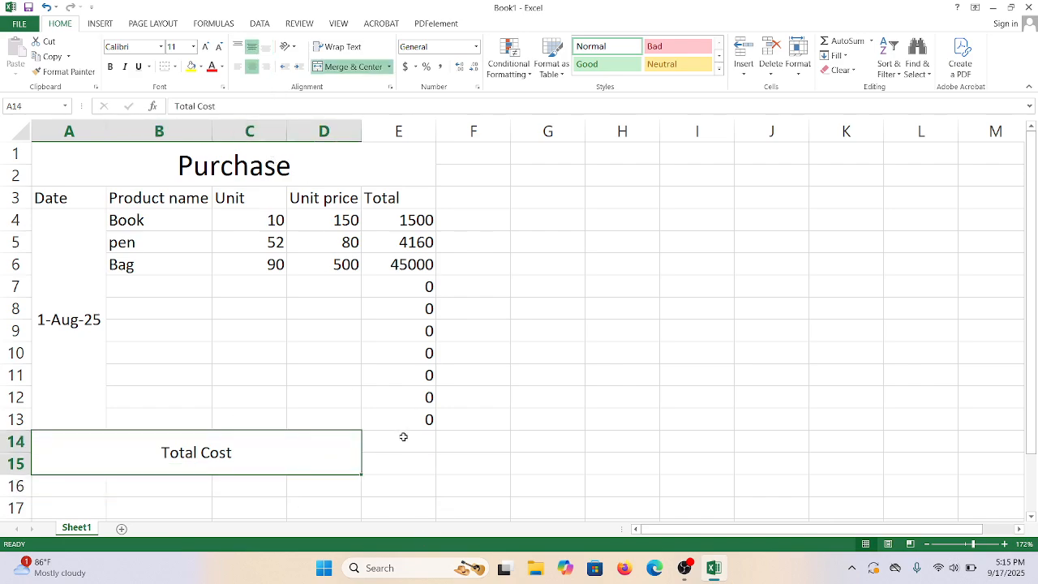
Merge and center cells E14:E15 and enter the formula =sum(E4:E13) for the total cost.
{"action": "left_click_drag", "start_coordinate": [401, 436], "coordinate": [401, 468]}
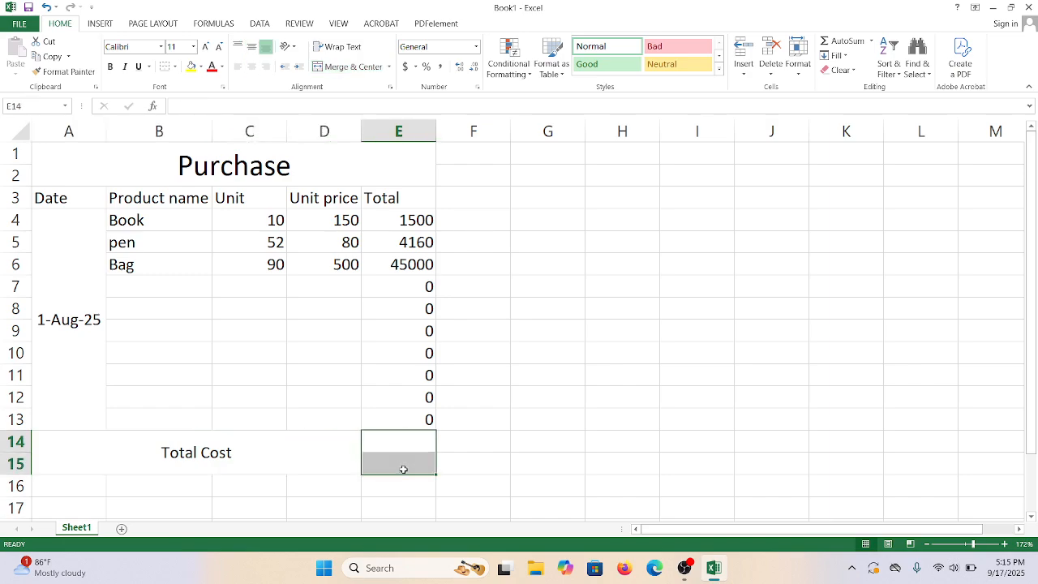
{"action": "left_click", "coordinate": [324, 68]}
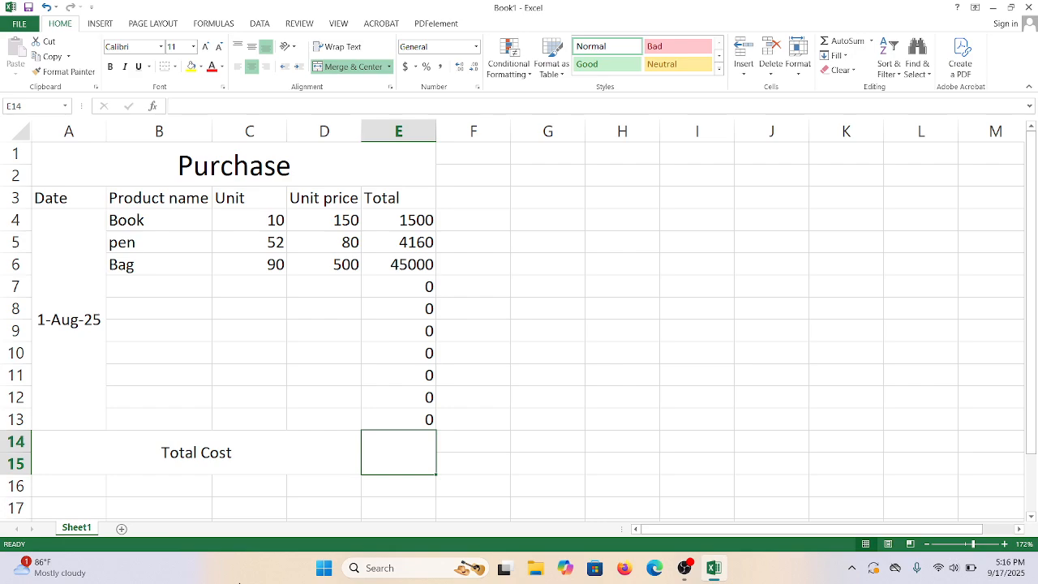
{"action": "type", "text": "="}
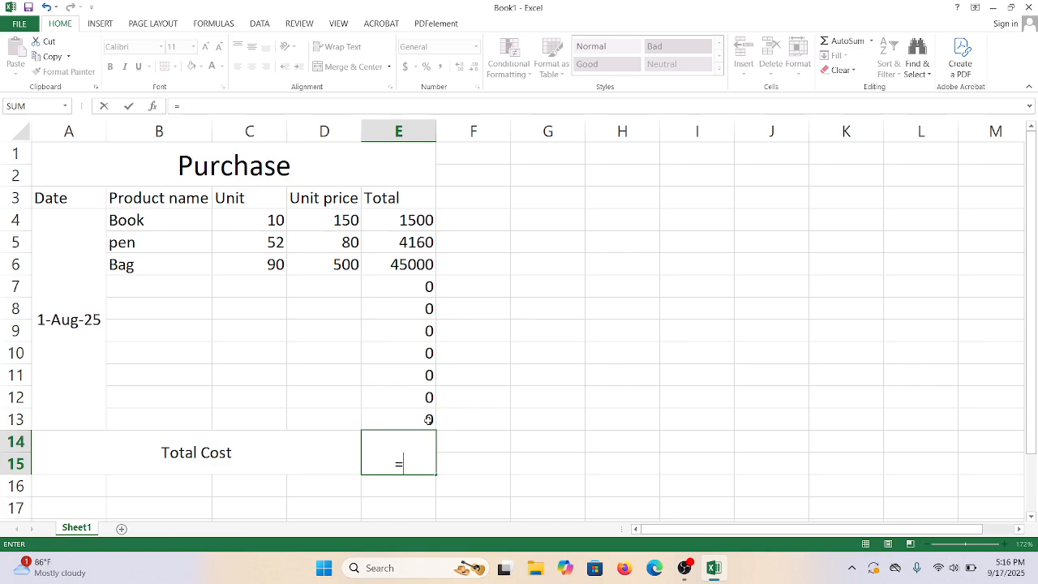
{"action": "type", "text": "E4"}
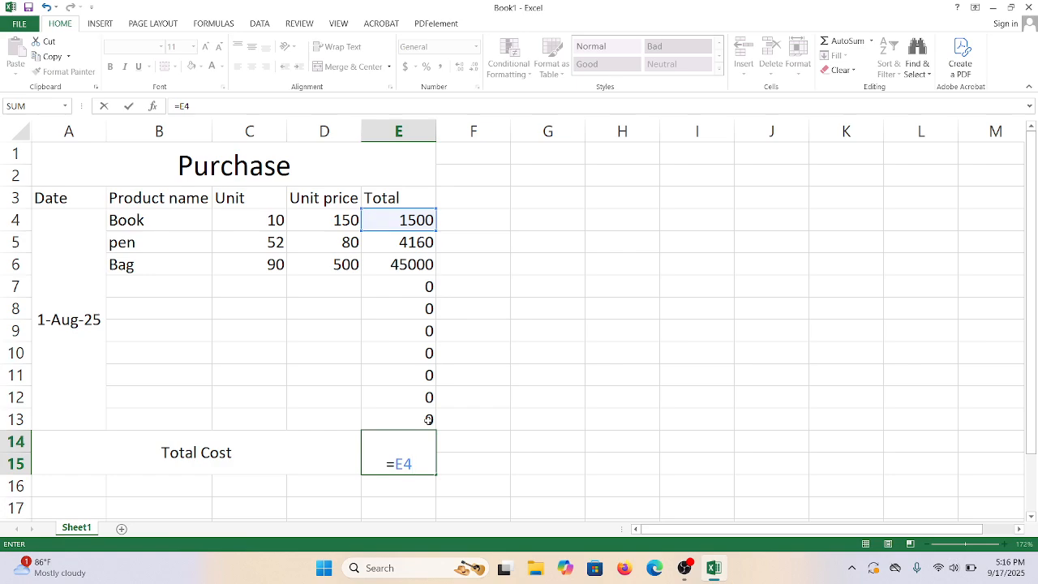
{"action": "type", "text": ":"}
{"action": "type", "text": "E"}
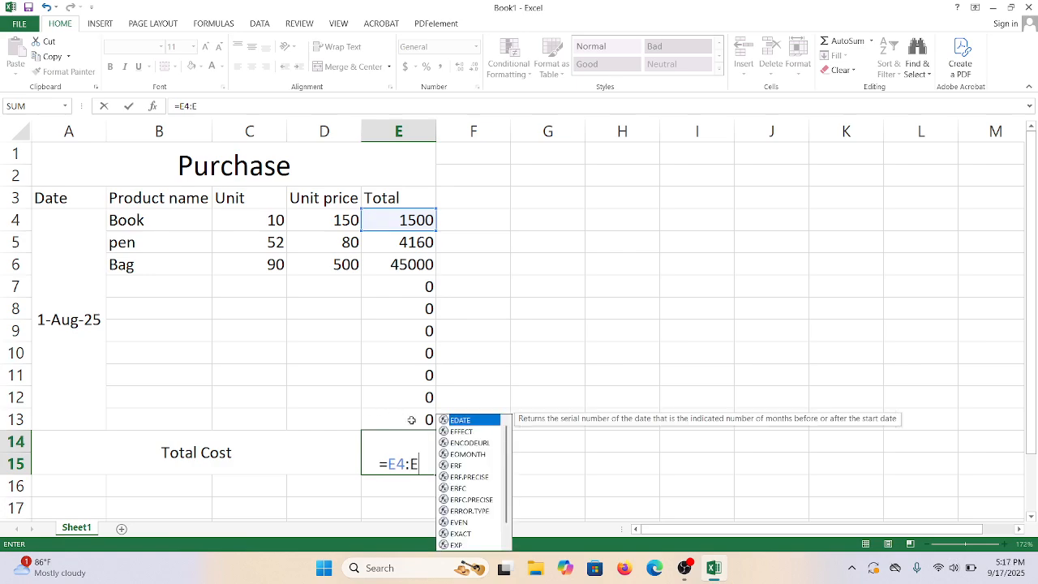
{"action": "type", "text": "13"}
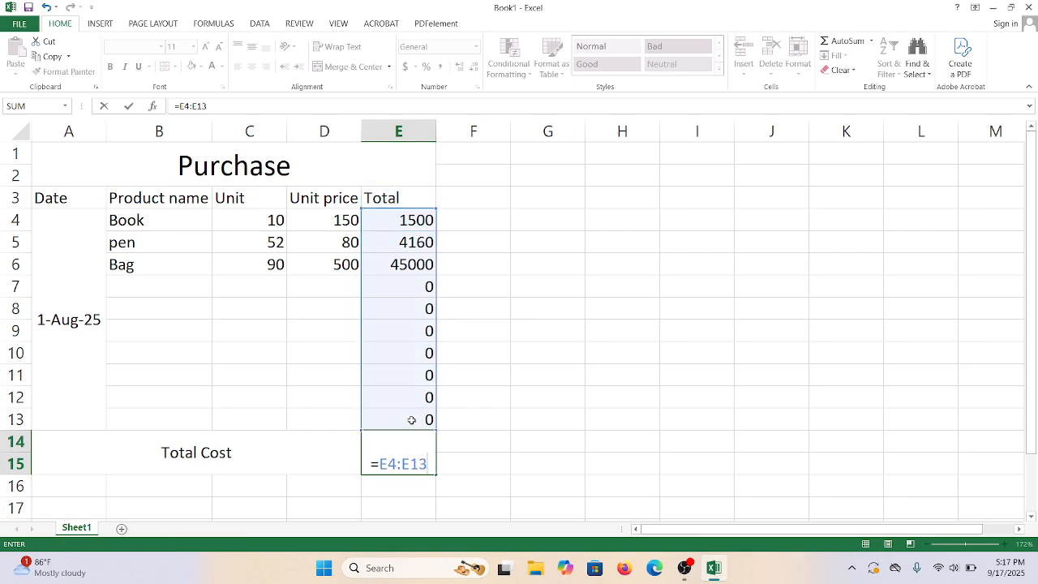
{"action": "type", "text": ")"}
{"action": "left_click", "coordinate": [377, 464]}
{"action": "type", "text": "("}
{"action": "key", "text": "Left"}
{"action": "type", "text": "sum"}
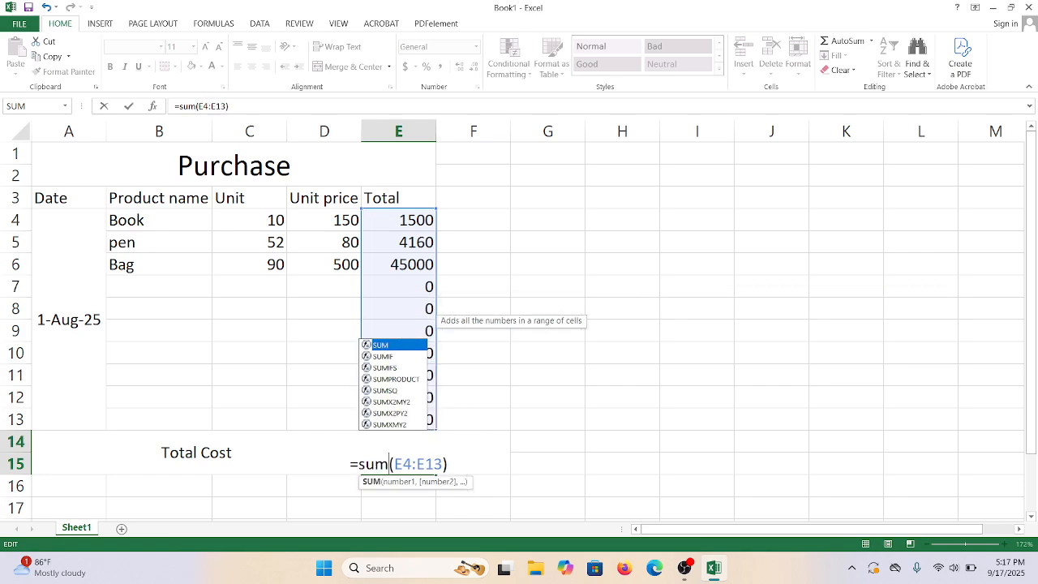
{"action": "left_click_drag", "start_coordinate": [395, 464], "coordinate": [442, 464]}
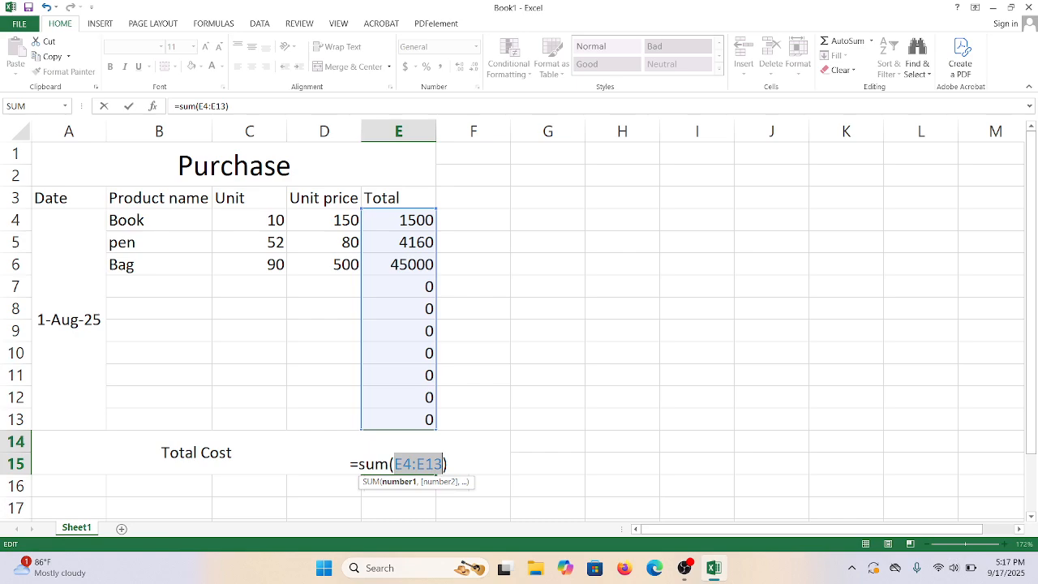
{"action": "key", "text": "Return"}
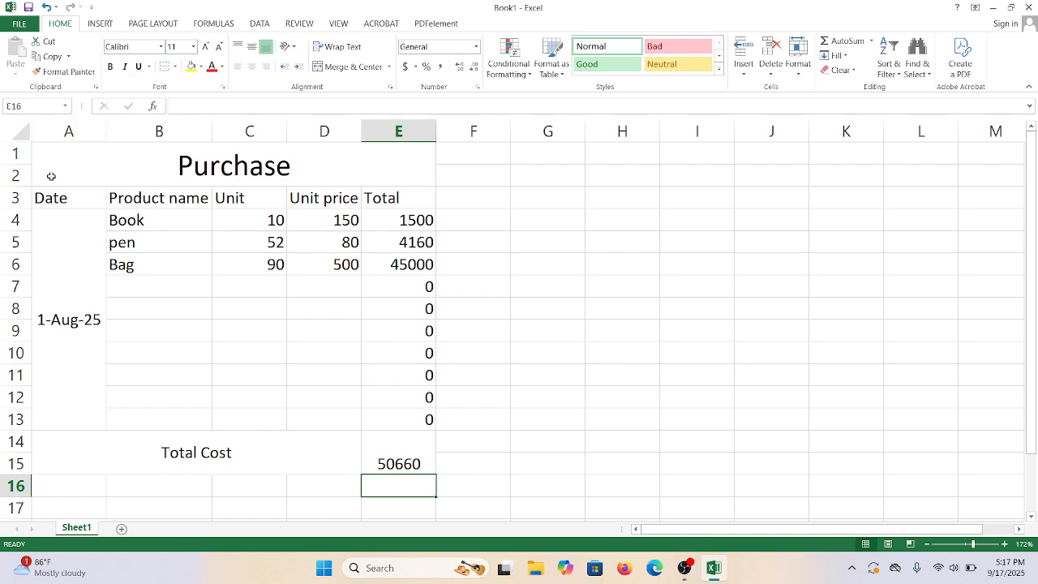
Copy the whole Purchase table A1:E15 and paste the copy starting at cell H1.
{"action": "left_click_drag", "start_coordinate": [63, 170], "coordinate": [346, 443]}
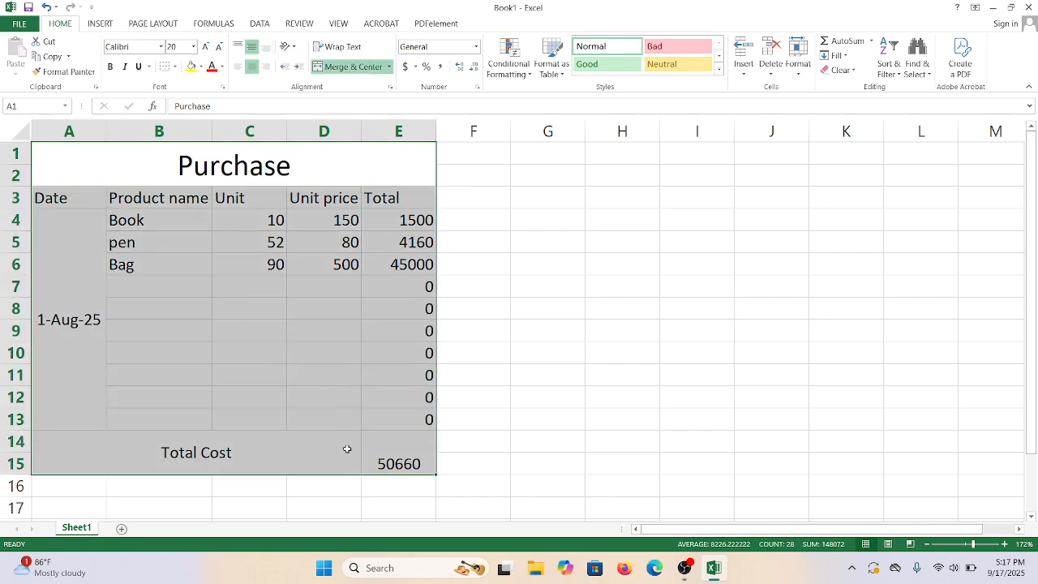
{"action": "key", "text": "ctrl+c"}
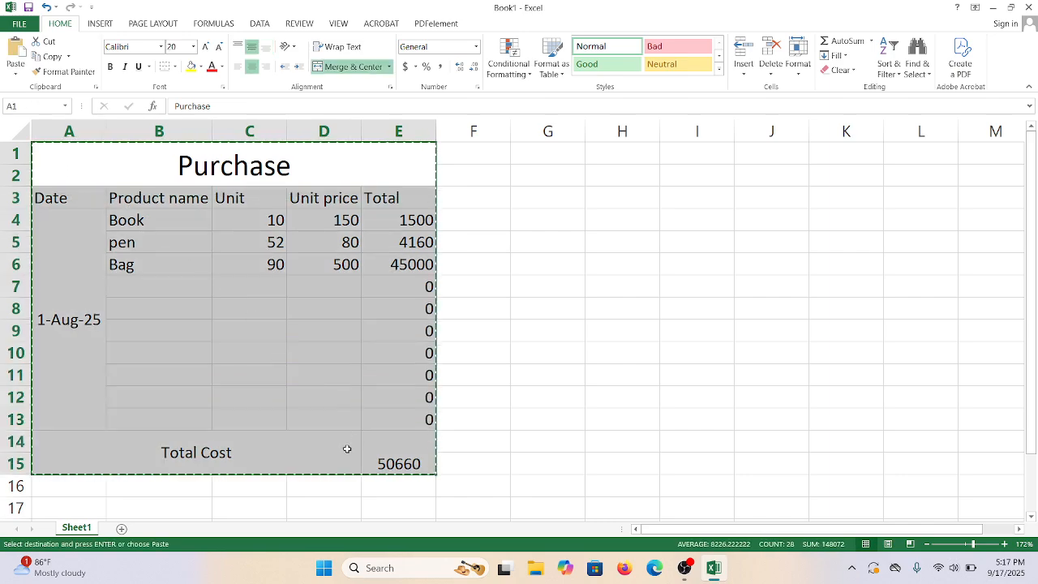
{"action": "left_click", "coordinate": [563, 154]}
{"action": "left_click", "coordinate": [641, 151]}
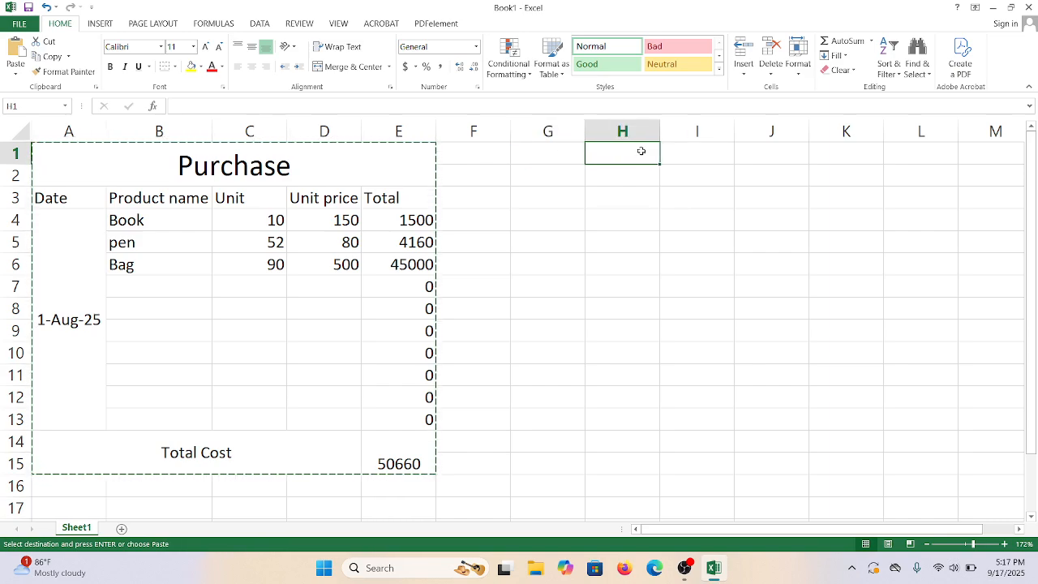
{"action": "key", "text": "ctrl+v"}
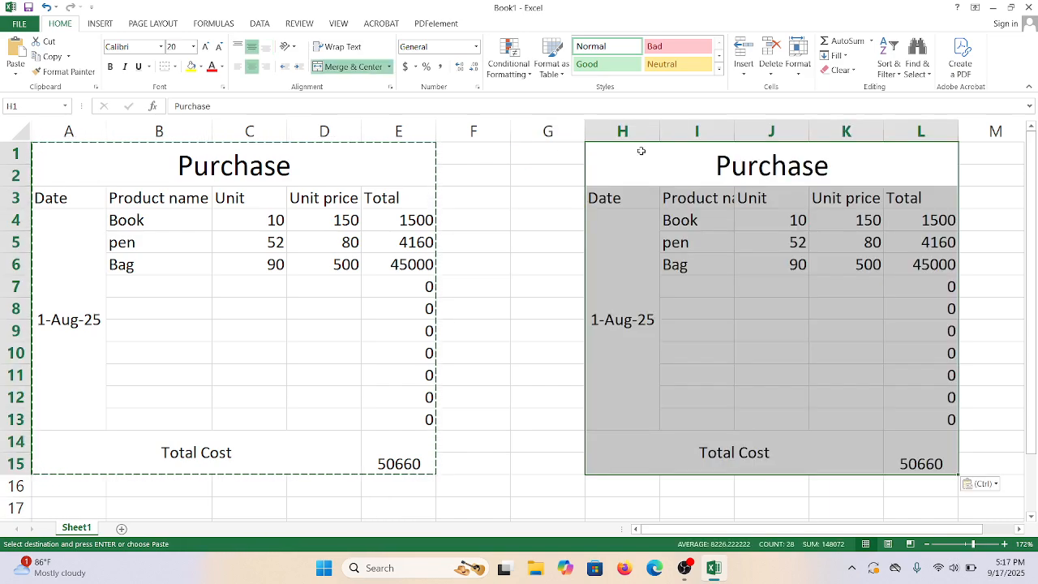
Change the copied table's title to Sale and autofit column I to its Product name heading.
{"action": "double_click", "coordinate": [779, 177]}
{"action": "key", "text": "BackSpace"}
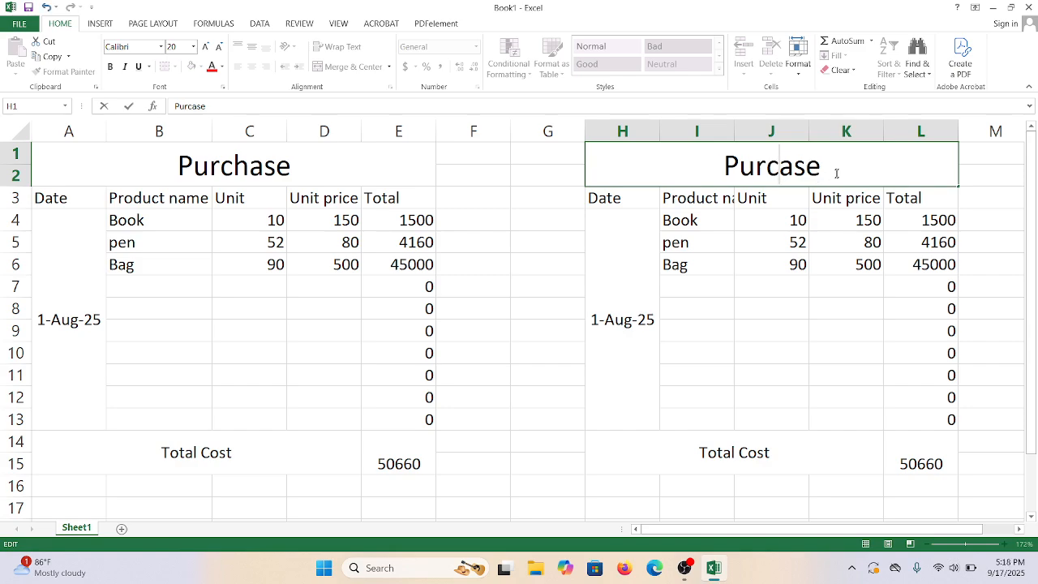
{"action": "left_click_drag", "start_coordinate": [835, 172], "coordinate": [717, 165]}
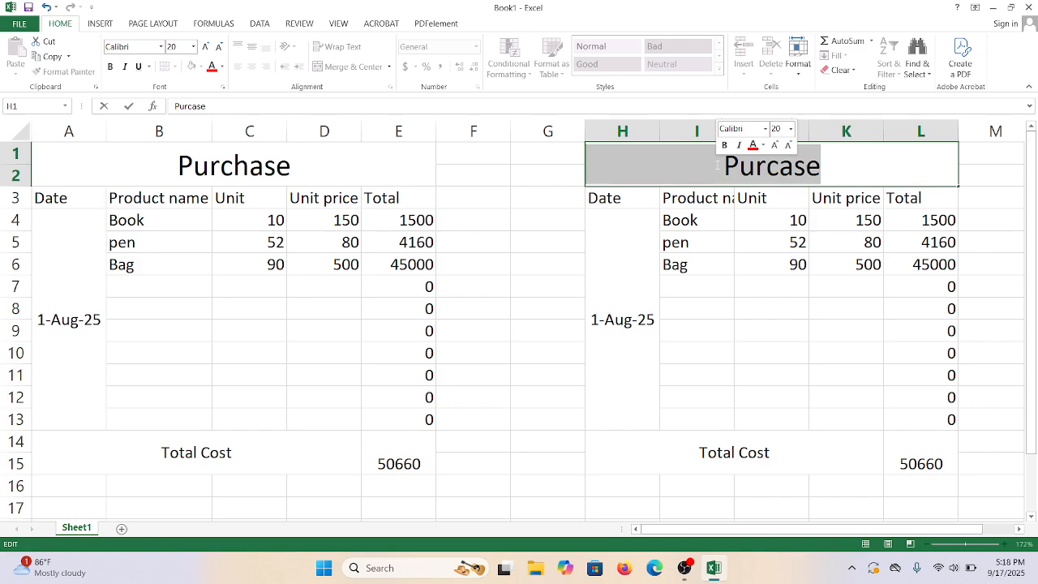
{"action": "key", "text": "BackSpace"}
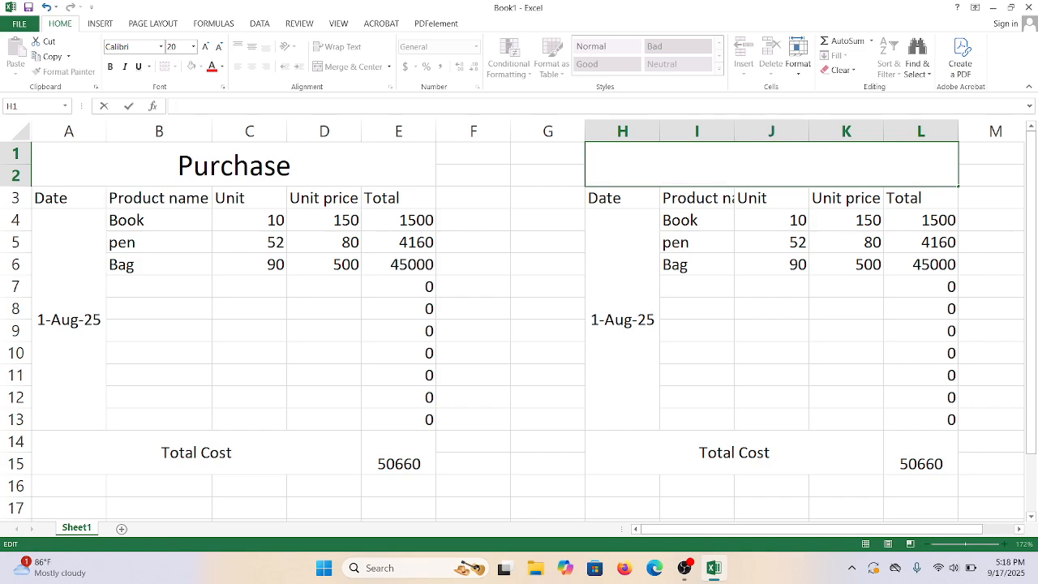
{"action": "type", "text": "D"}
{"action": "key", "text": "BackSpace"}
{"action": "key", "text": "BackSpace"}
{"action": "type", "text": "Sale"}
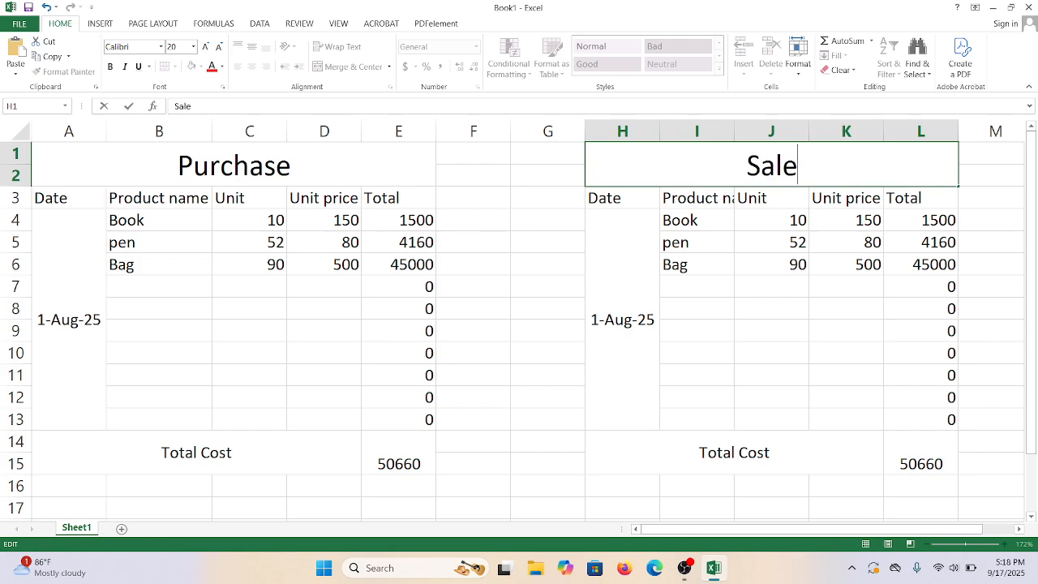
{"action": "key", "text": "Return"}
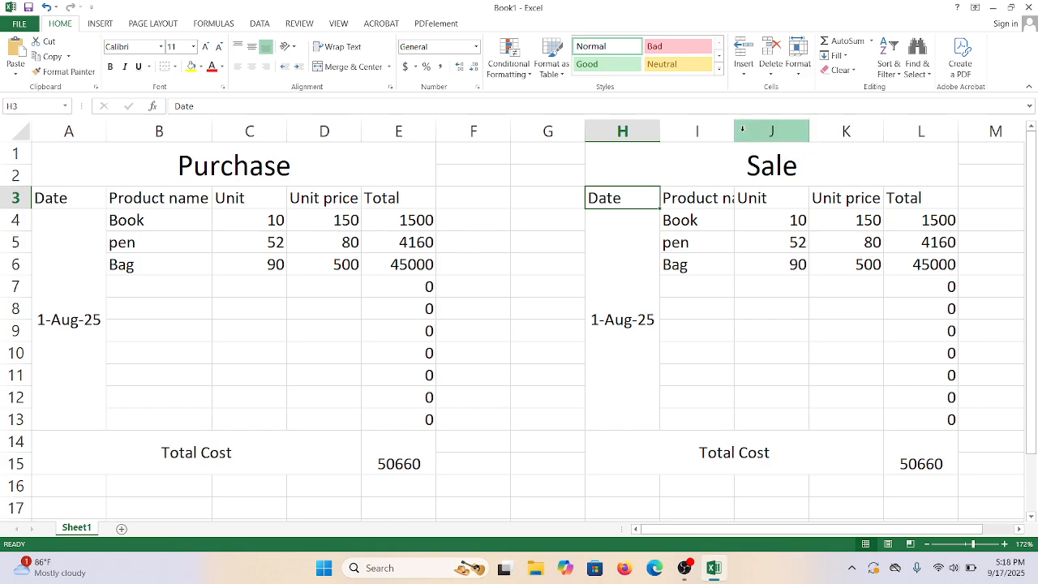
{"action": "double_click", "coordinate": [735, 132]}
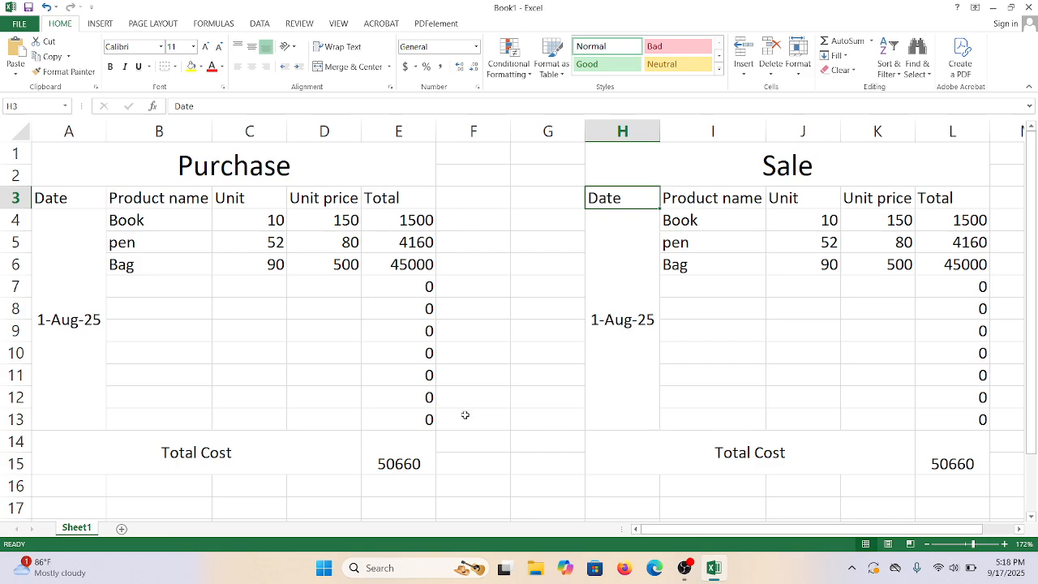
Set the Sale table's unit prices to 155 for Book, 85 for pen and 550 for Bag.
{"action": "scroll", "coordinate": [714, 492], "scroll_direction": "right", "scroll_amount": 3}
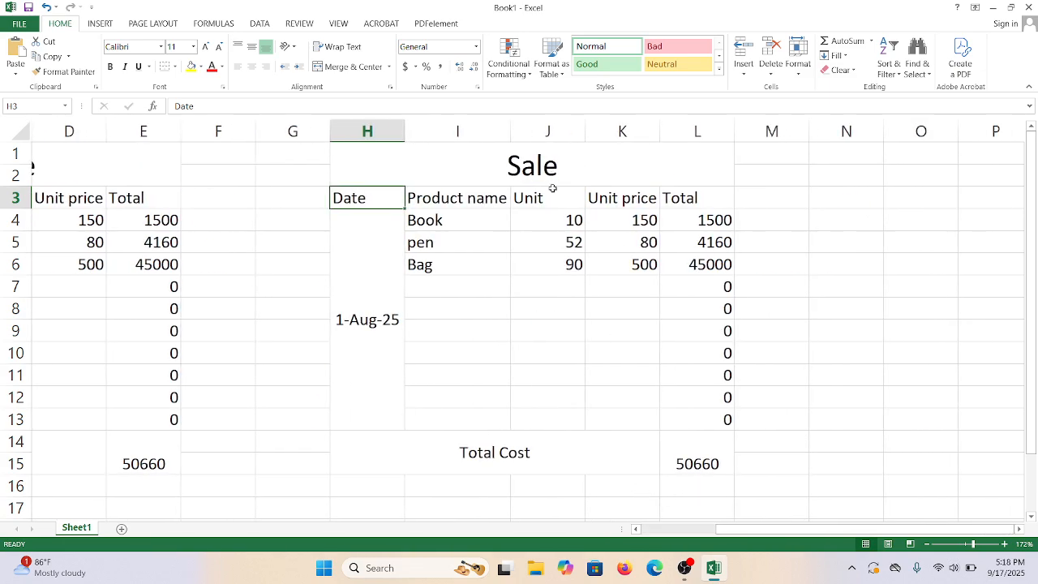
{"action": "left_click", "coordinate": [638, 219]}
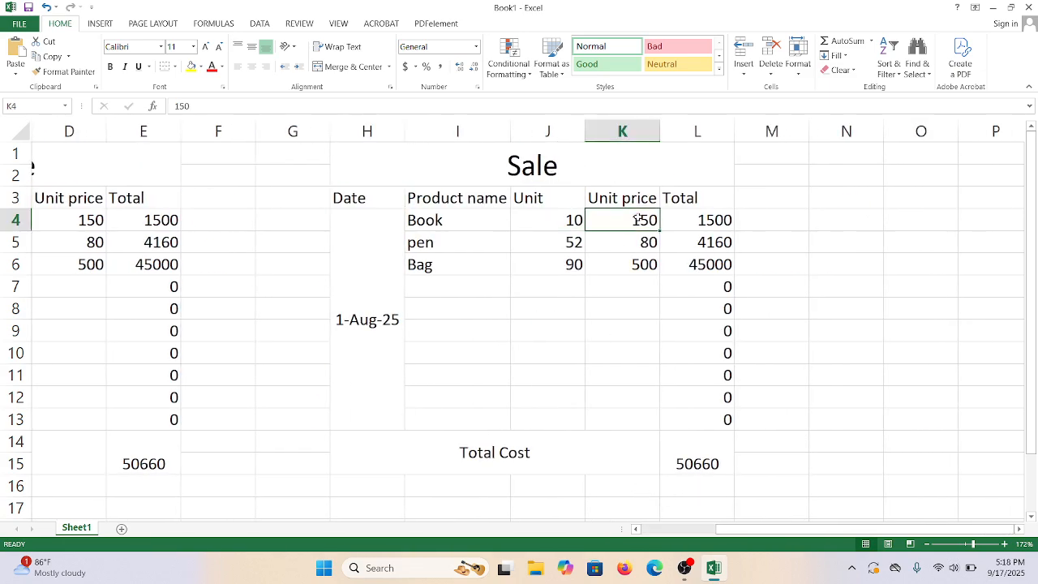
{"action": "type", "text": "15"}
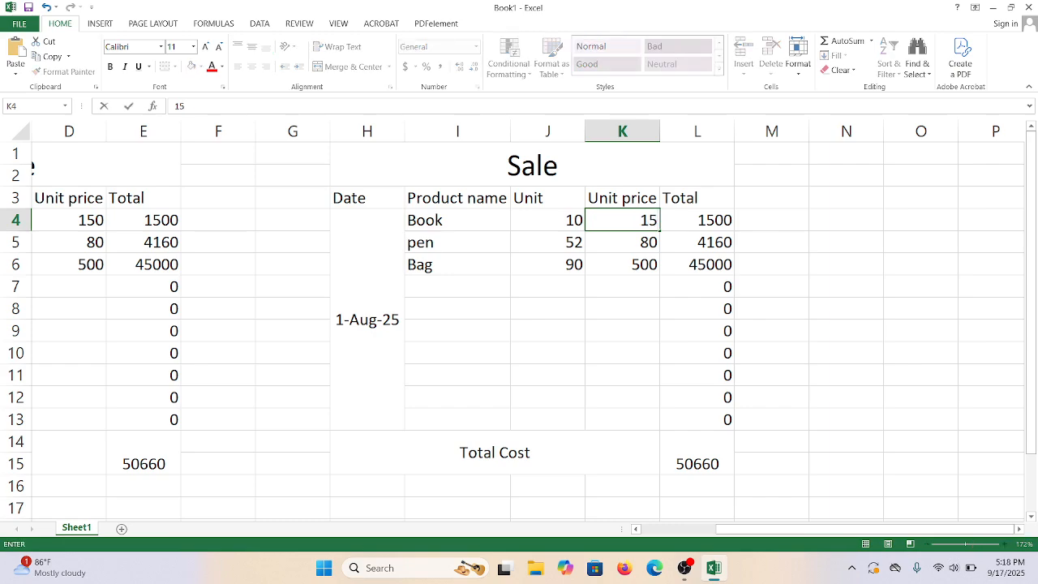
{"action": "type", "text": "5"}
{"action": "key", "text": "Return"}
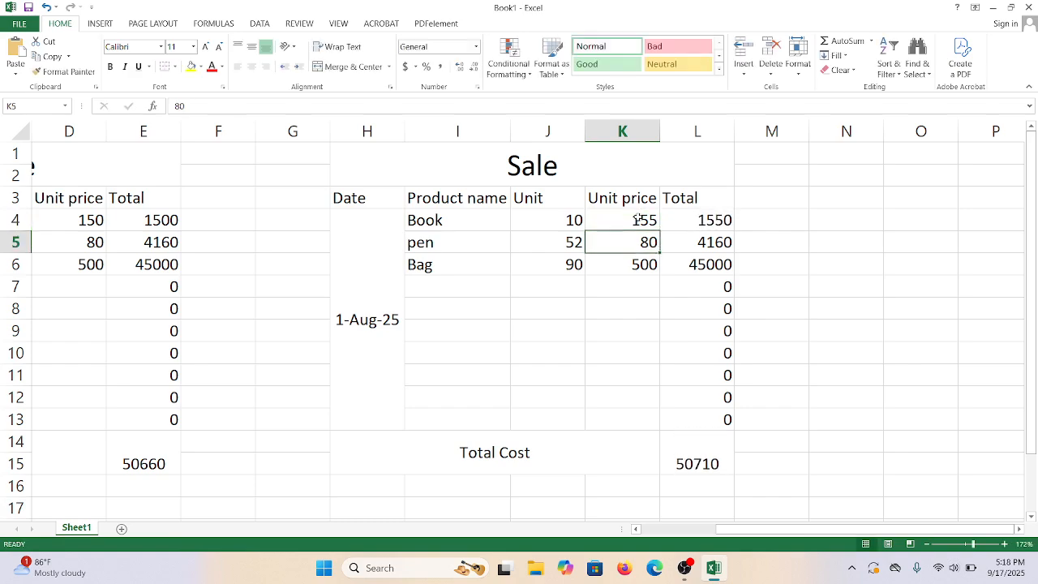
{"action": "type", "text": "85"}
{"action": "key", "text": "Return"}
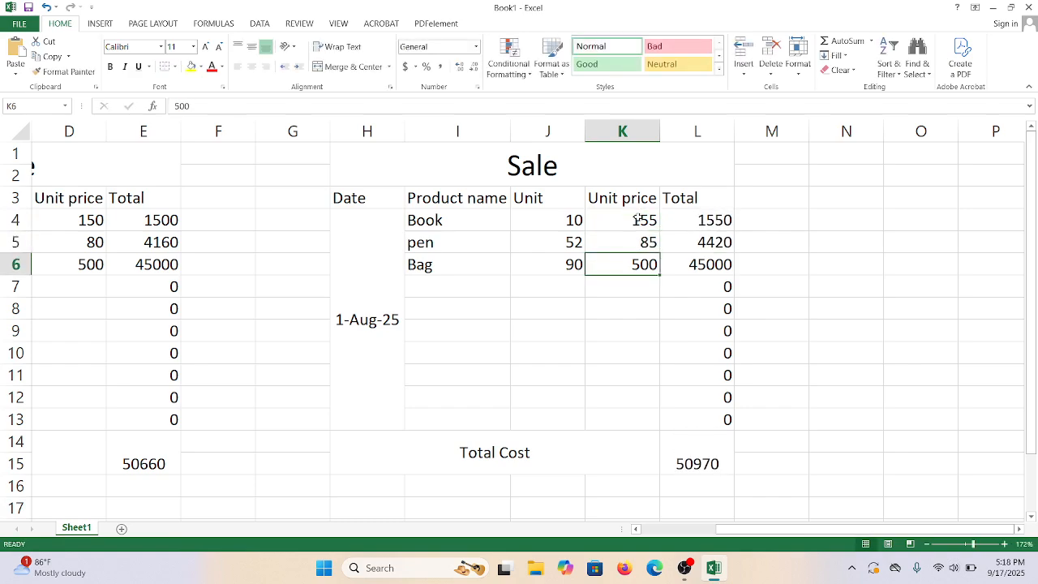
{"action": "type", "text": "550"}
{"action": "key", "text": "Return"}
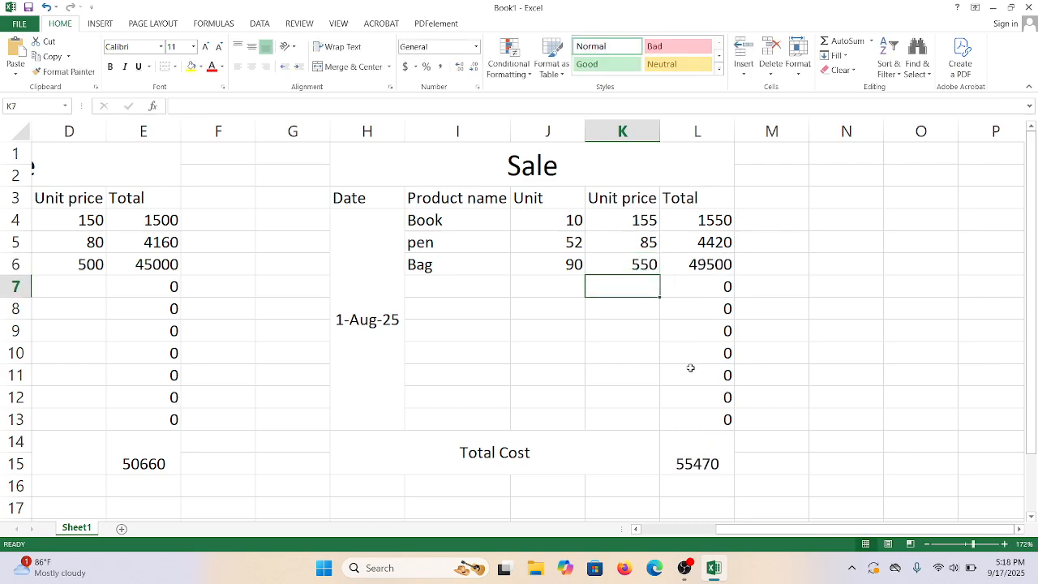
Merge and center cells F16:G17 below and between the two tables and label the merged cell Profit.
{"action": "scroll", "coordinate": [690, 367], "scroll_direction": "down", "scroll_amount": 2}
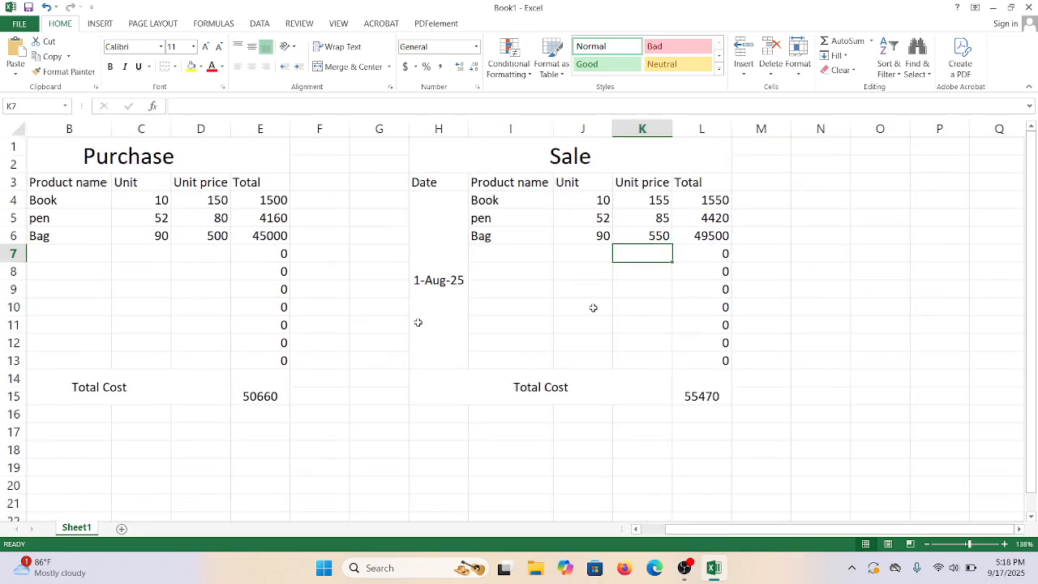
{"action": "left_click", "coordinate": [151, 159]}
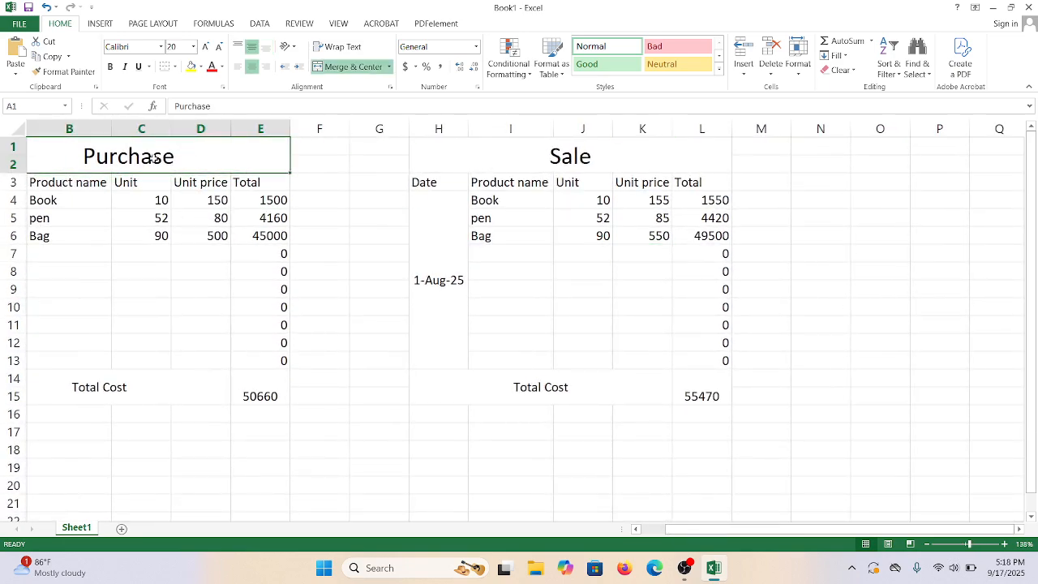
{"action": "left_click", "coordinate": [489, 160]}
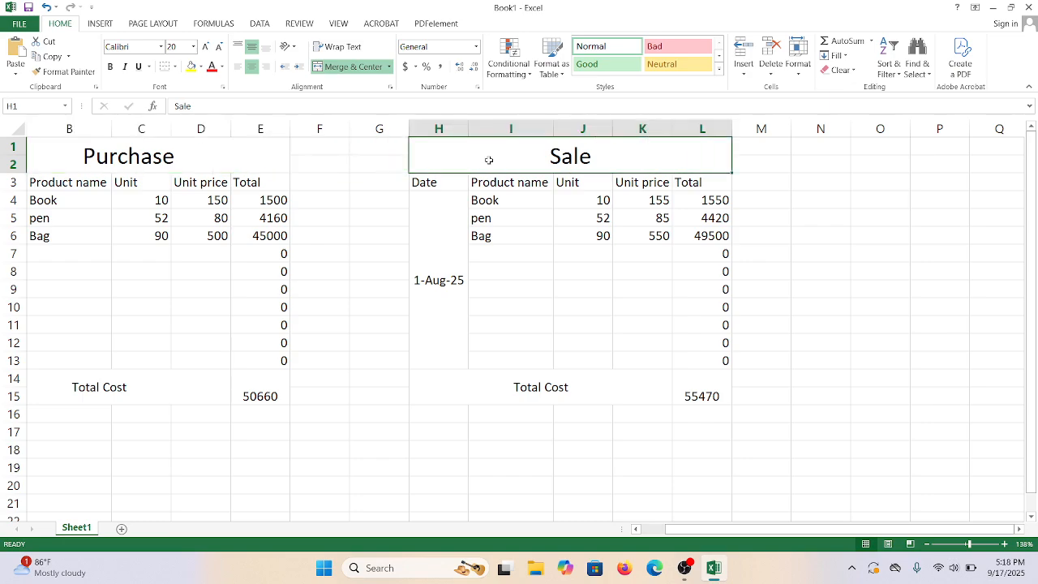
{"action": "scroll", "coordinate": [354, 382], "scroll_direction": "down", "scroll_amount": 2}
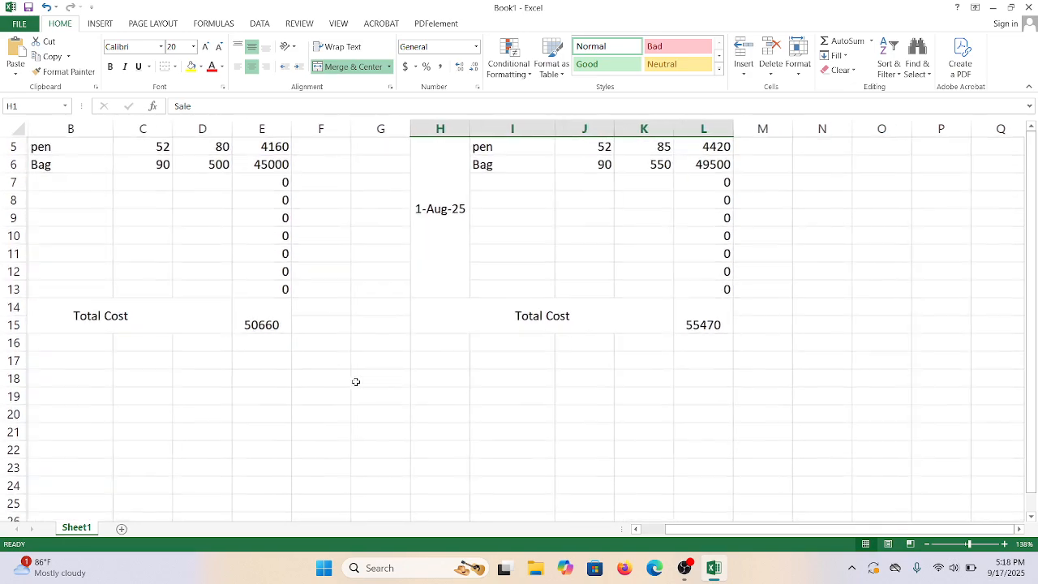
{"action": "left_click_drag", "start_coordinate": [317, 345], "coordinate": [364, 355]}
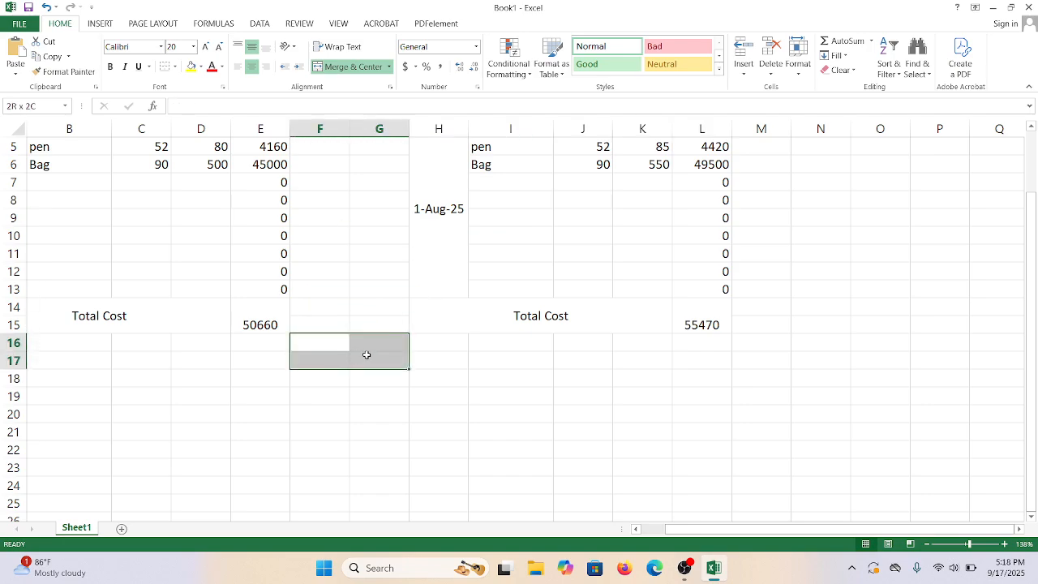
{"action": "left_click", "coordinate": [346, 68]}
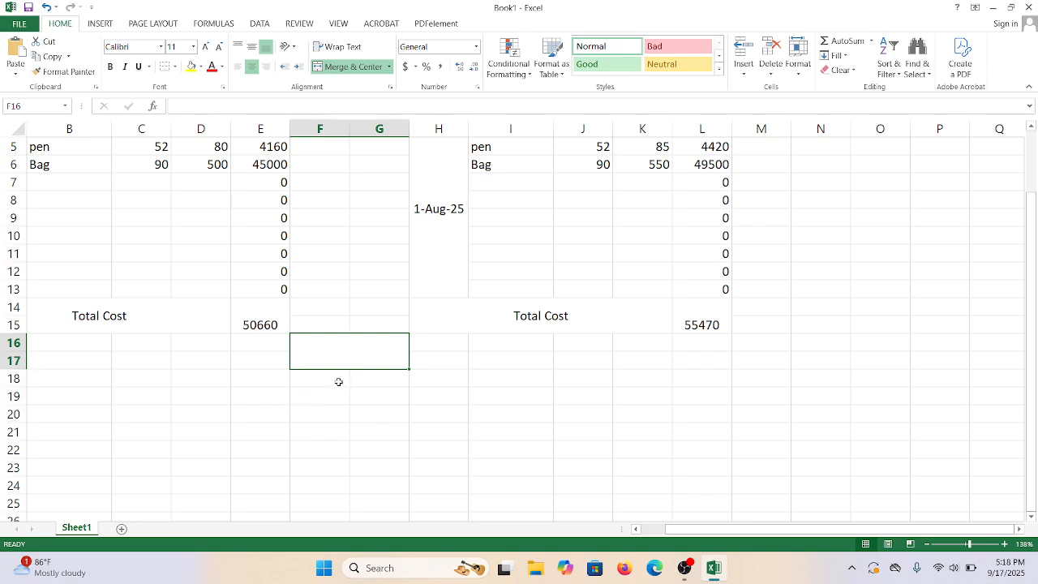
{"action": "type", "text": "Profit"}
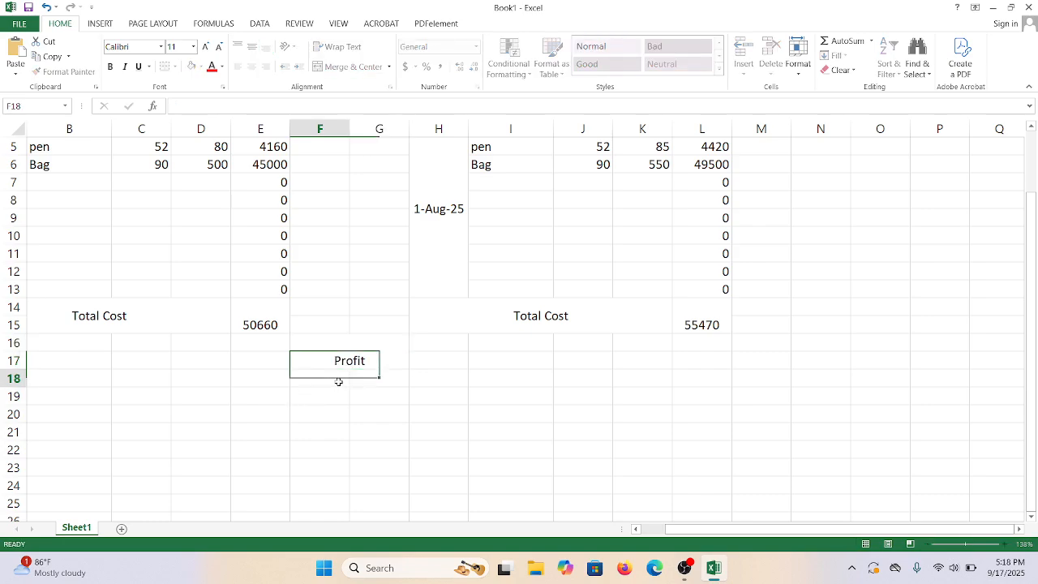
{"action": "left_click", "coordinate": [339, 382]}
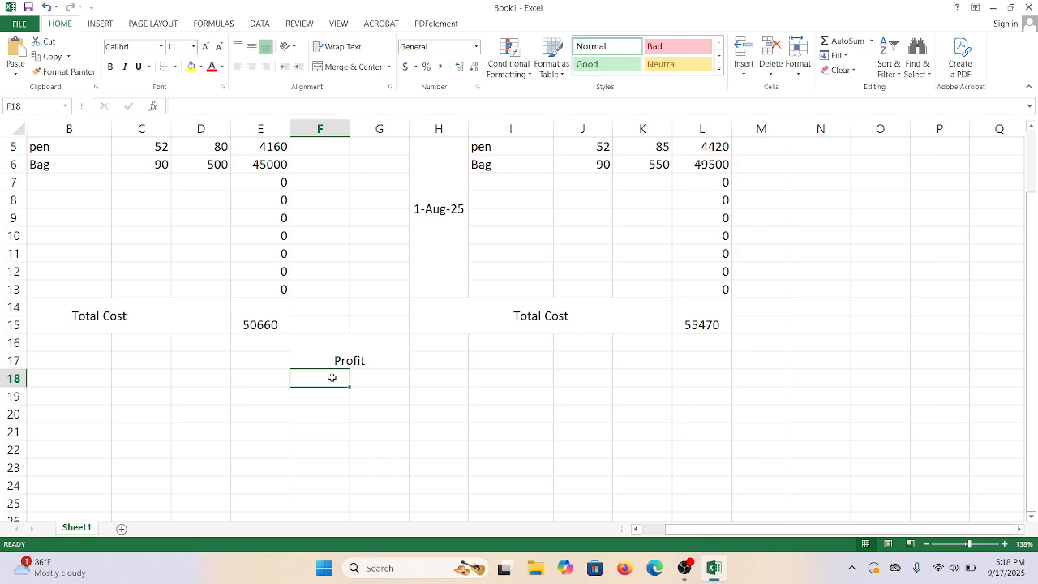
Merge and center cells F18:G19 under the Profit label and align the Profit label vertically to the middle.
{"action": "left_click_drag", "start_coordinate": [337, 379], "coordinate": [370, 391]}
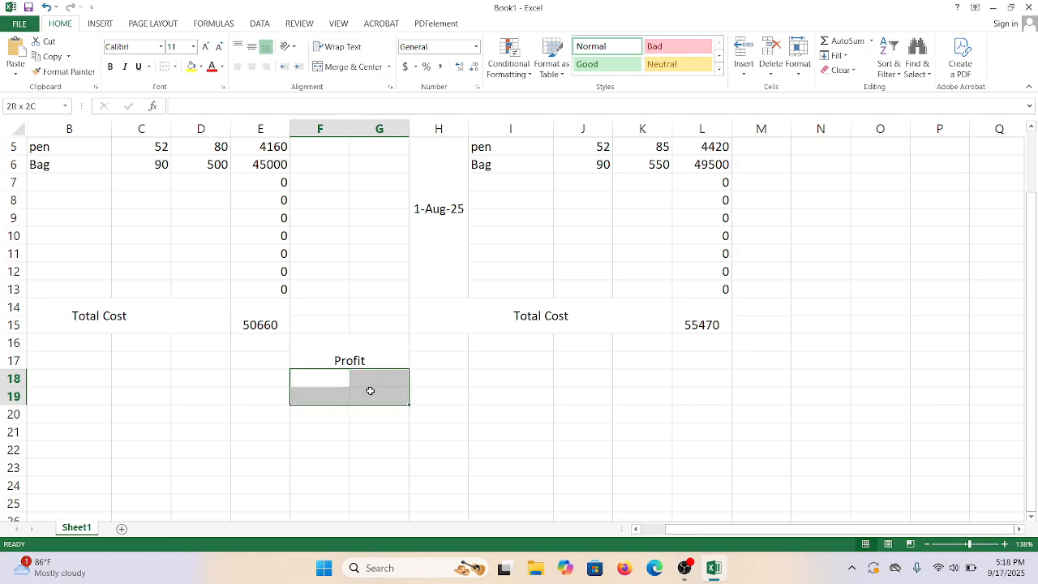
{"action": "left_click", "coordinate": [335, 71]}
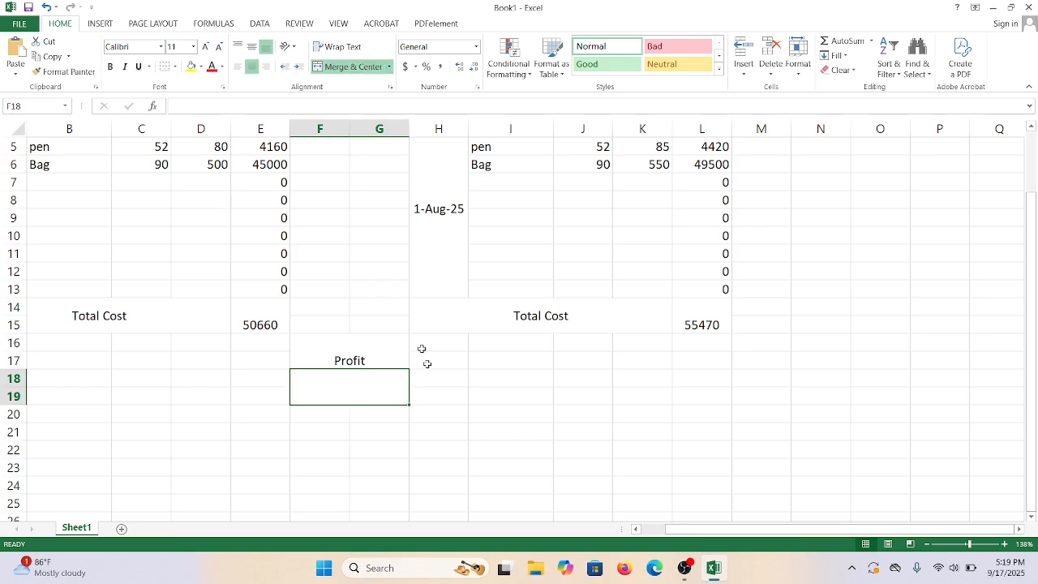
{"action": "left_click", "coordinate": [368, 352]}
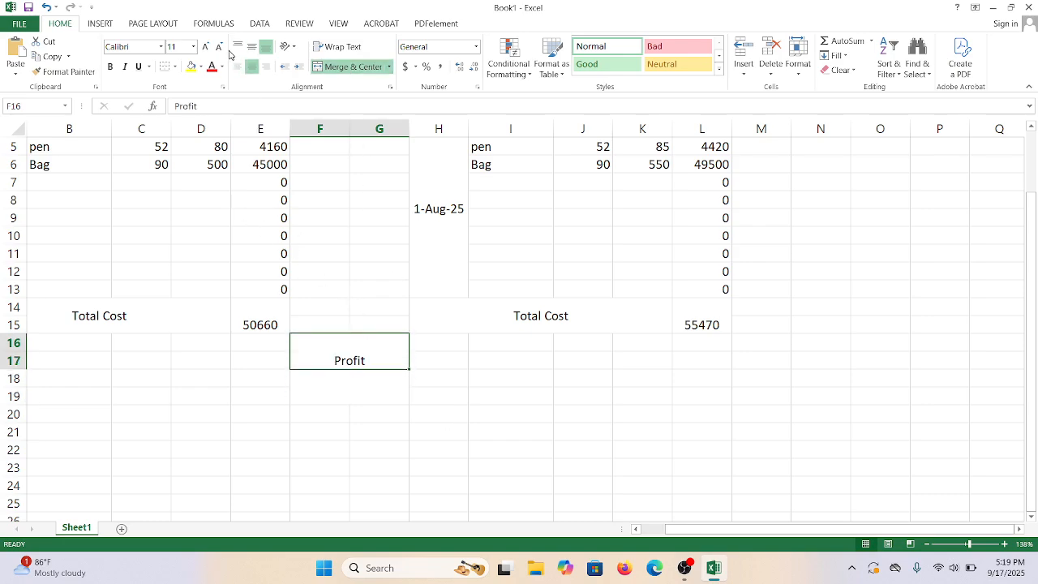
{"action": "left_click", "coordinate": [250, 48]}
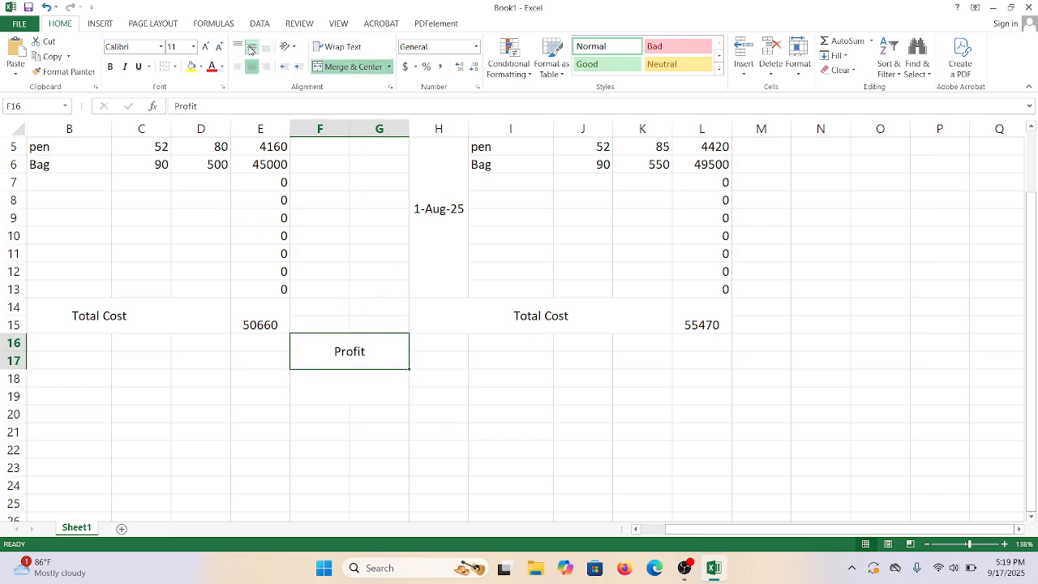
Enter the formula =L14-E14 in the merged cell F18:G19 to calculate the profit and align it vertically to the middle.
{"action": "left_click", "coordinate": [348, 378]}
{"action": "type", "text": "="}
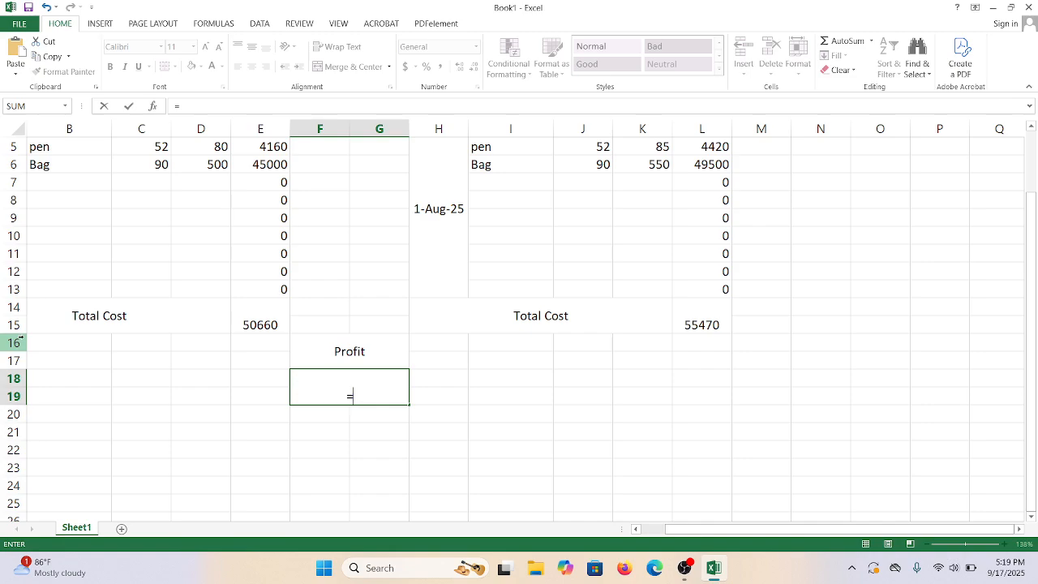
{"action": "left_click", "coordinate": [702, 321]}
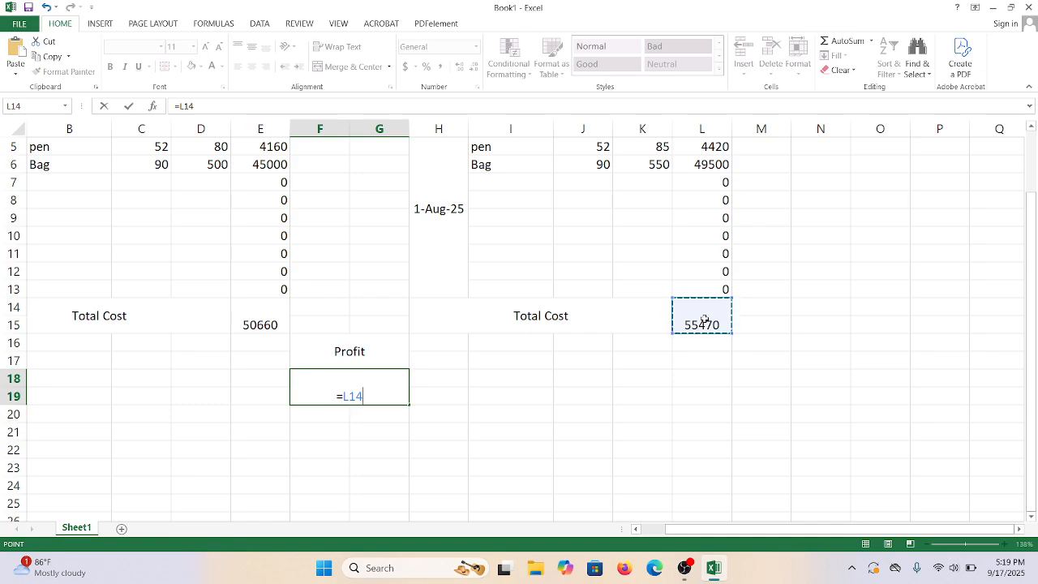
{"action": "type", "text": "="}
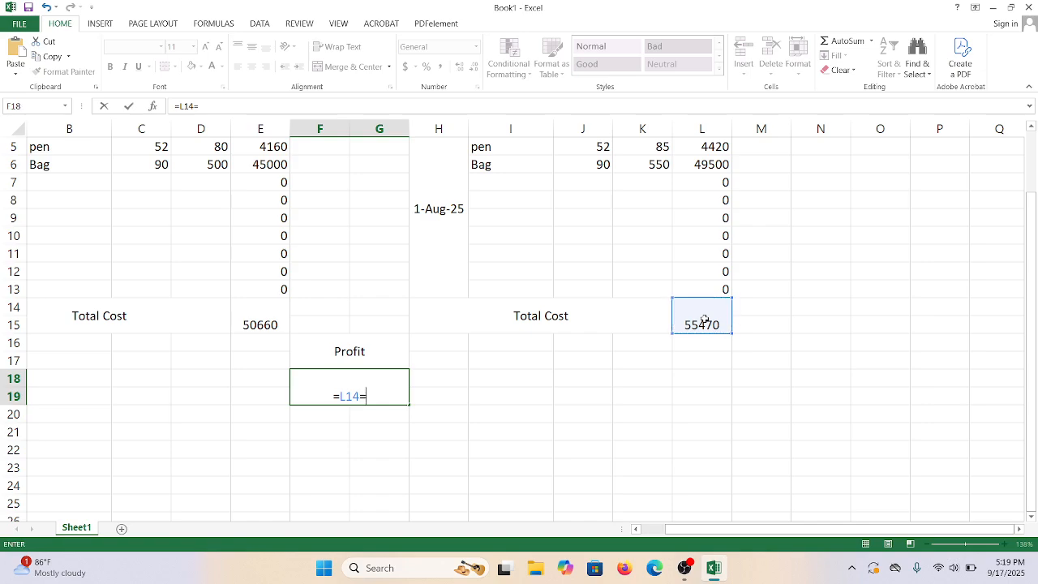
{"action": "key", "text": "BackSpace"}
{"action": "type", "text": "-"}
{"action": "left_click", "coordinate": [261, 325]}
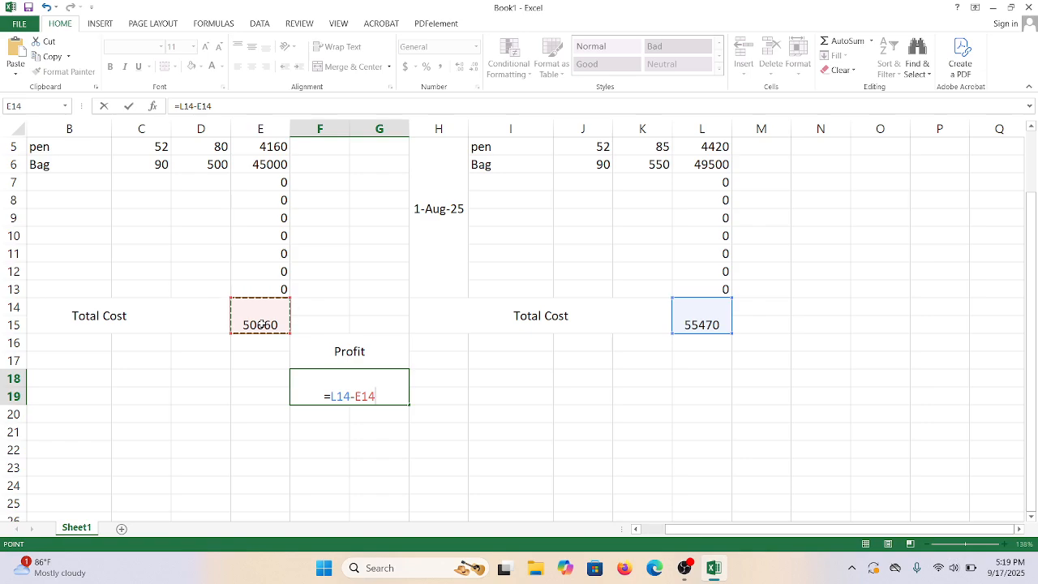
{"action": "key", "text": "Return"}
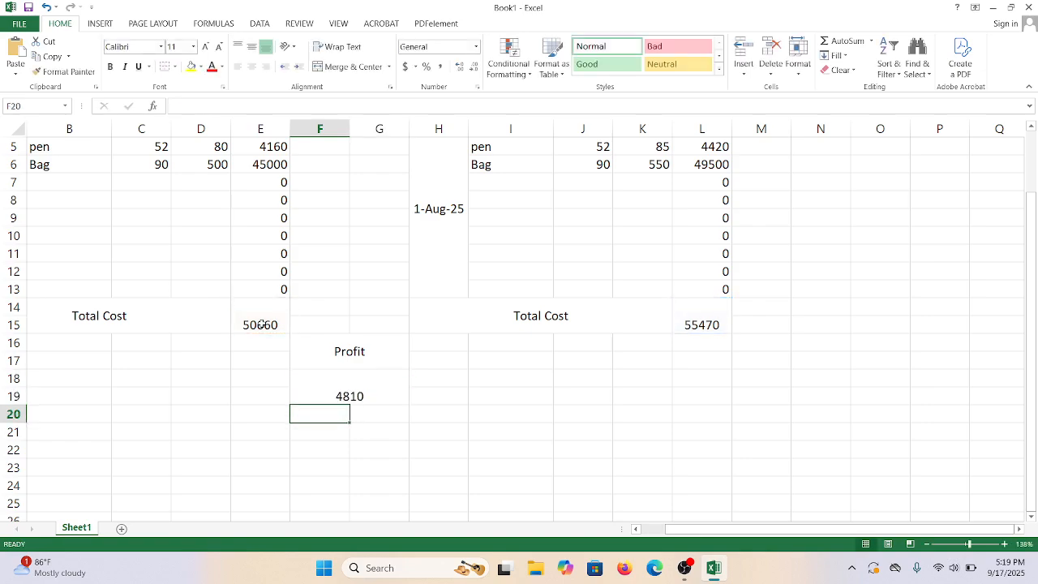
{"action": "left_click", "coordinate": [348, 397]}
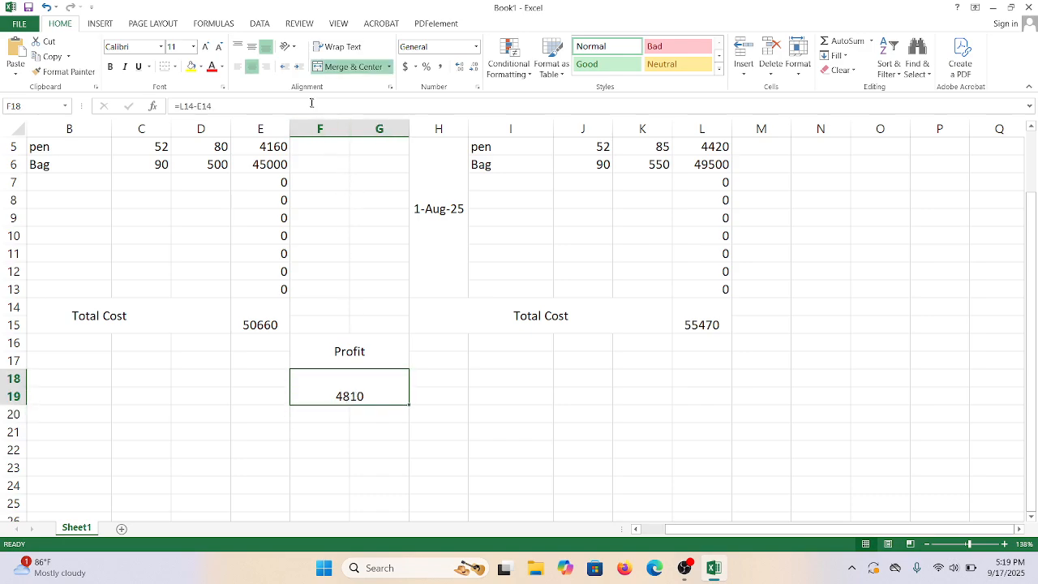
{"action": "left_click", "coordinate": [251, 49]}
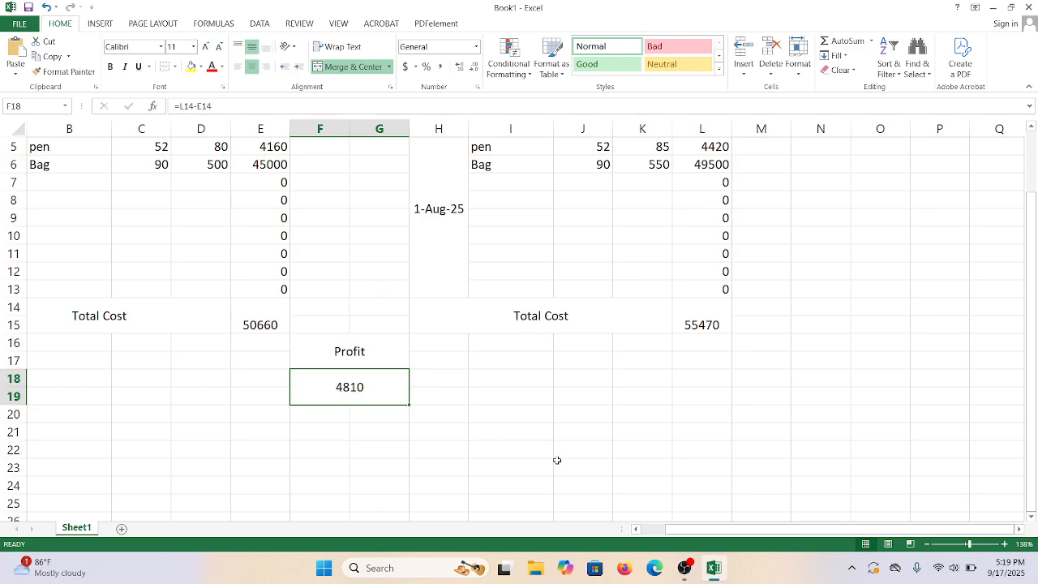
{"action": "key", "text": "ctrl+s"}
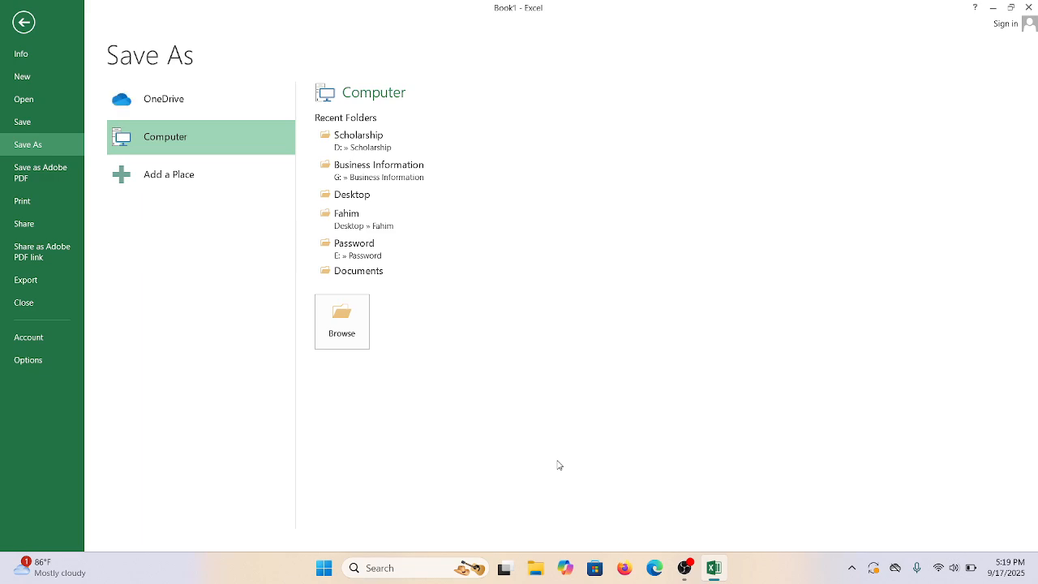
{"action": "left_click", "coordinate": [23, 22]}
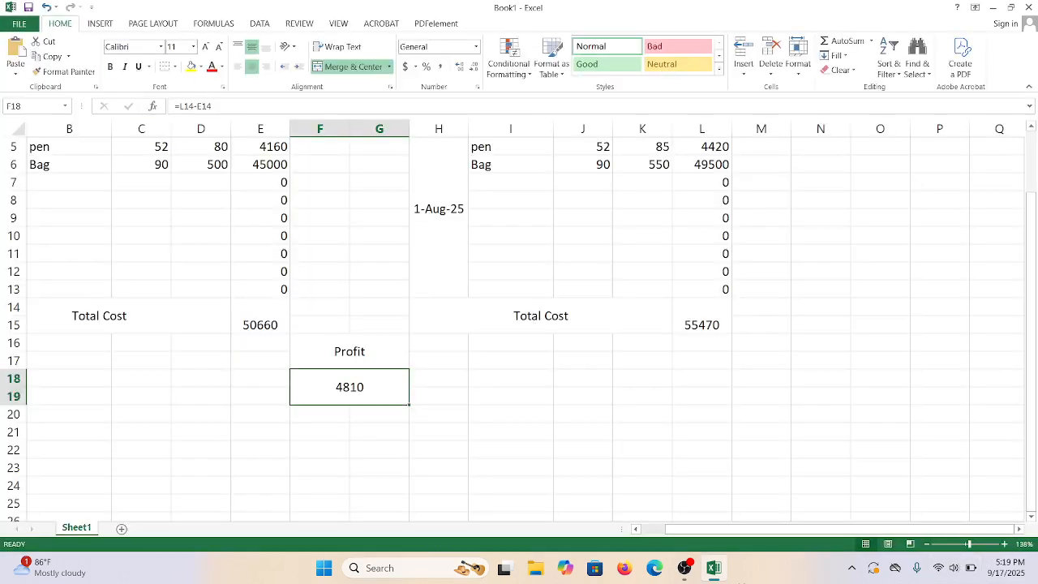
{"action": "left_click", "coordinate": [684, 568]}
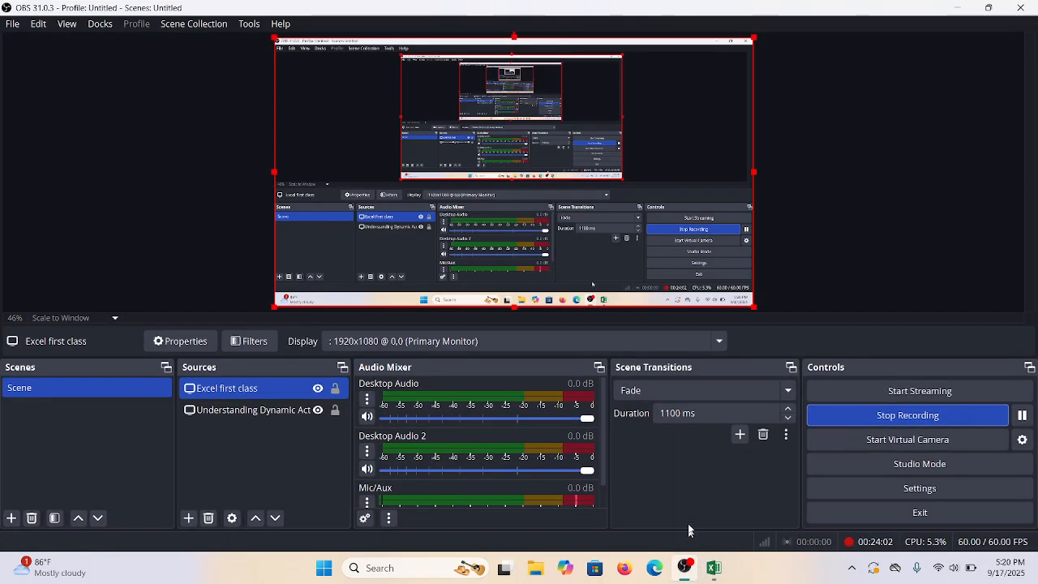